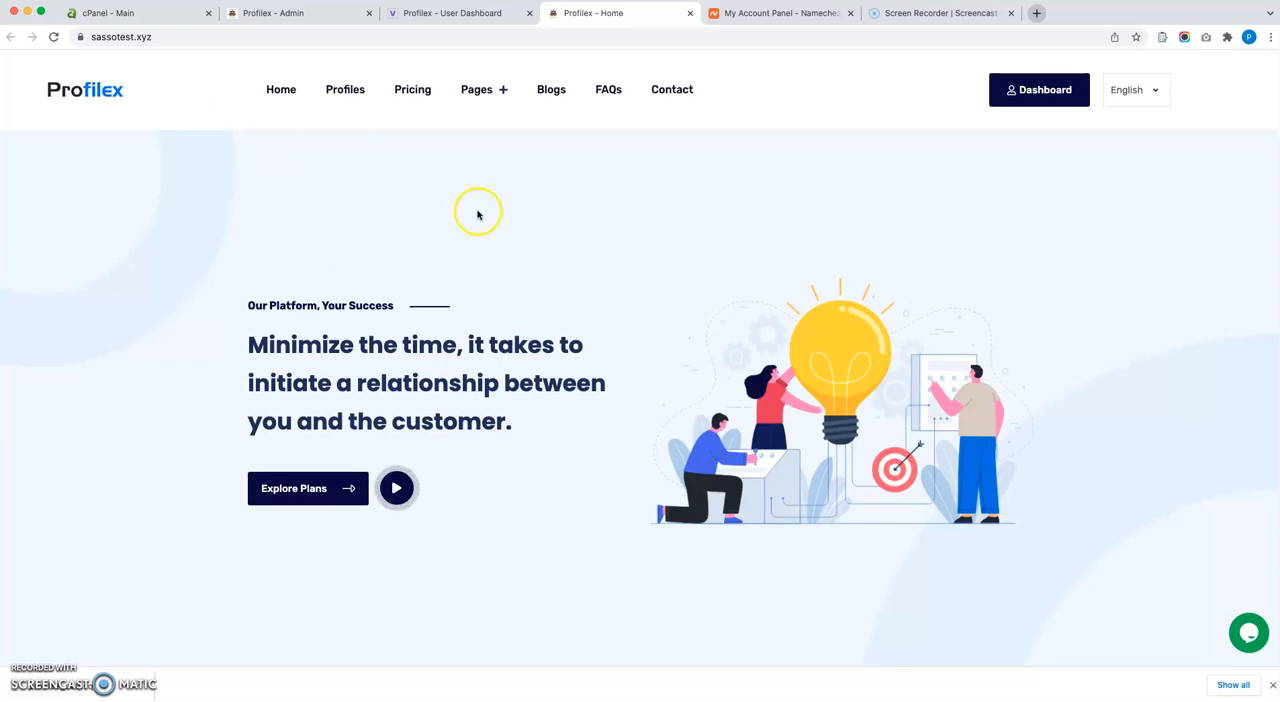
# Switch from the Profilex home page to the user dashboard and open its Custom Domain page.
pyautogui.click(176, 40)
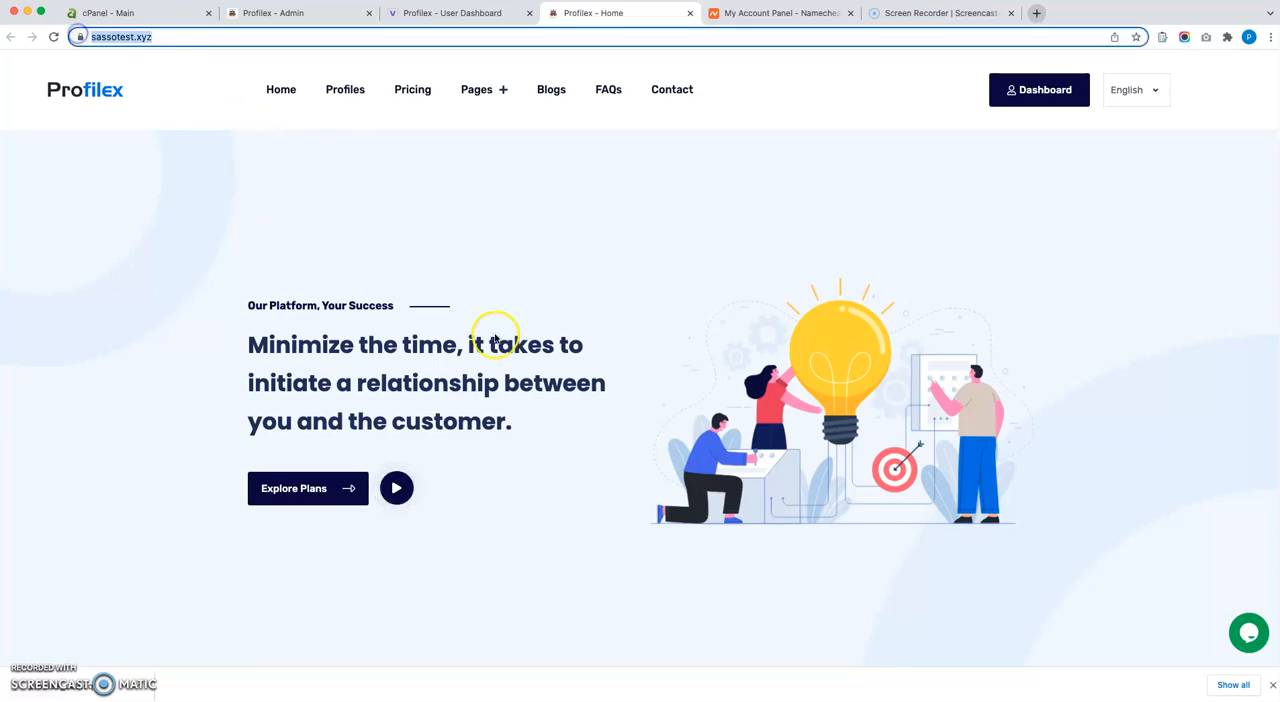
pyautogui.scroll(-10, 499, 345)
pyautogui.scroll(15, 499, 345)
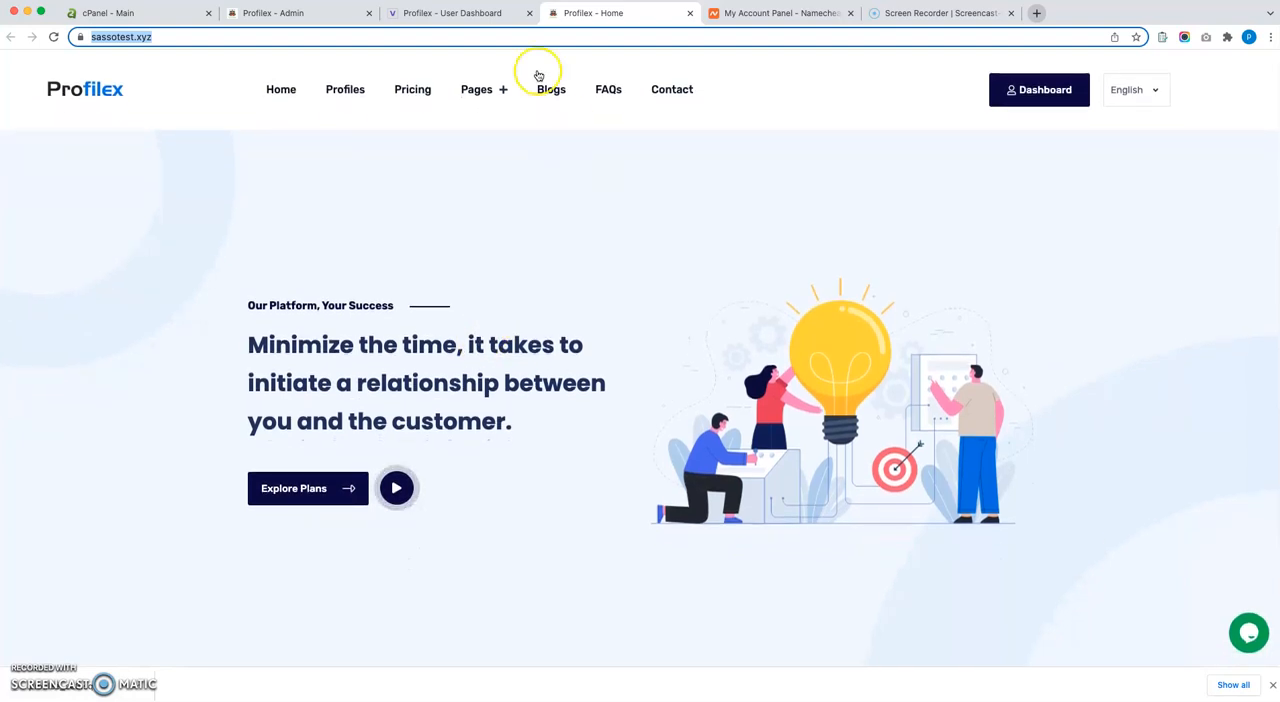
pyautogui.click(468, 18)
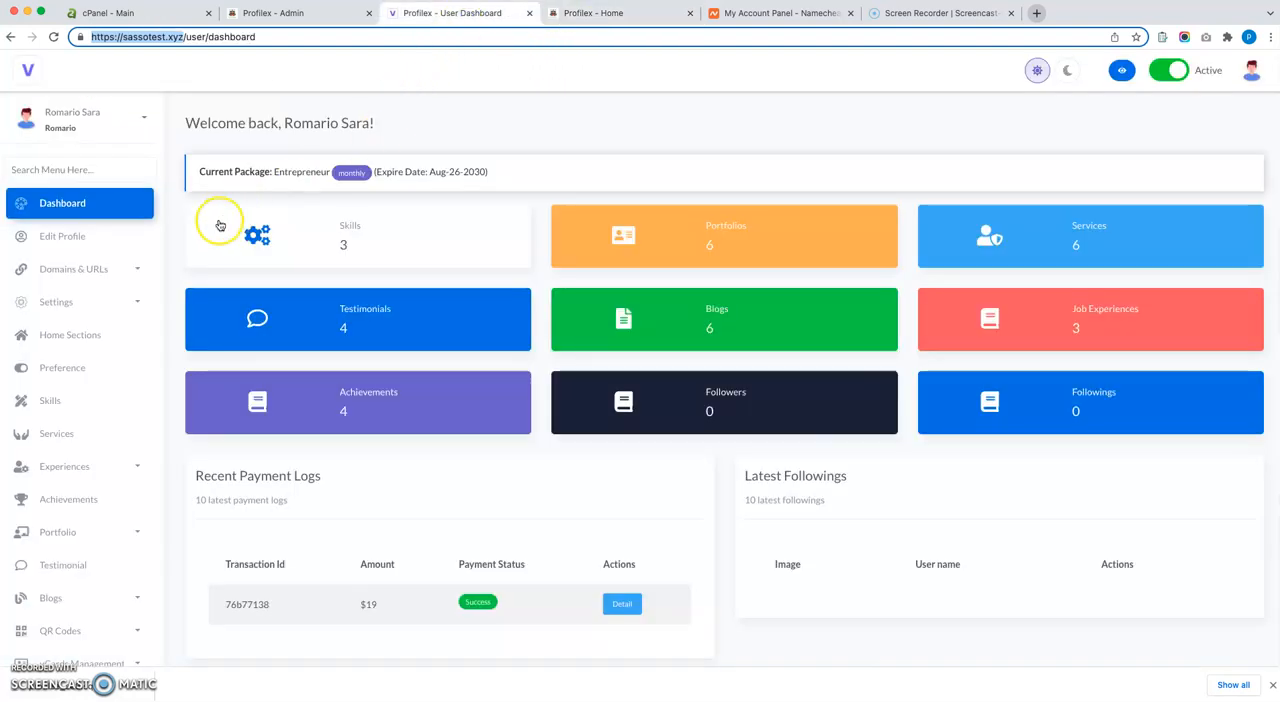
pyautogui.click(122, 266)
pyautogui.click(107, 309)
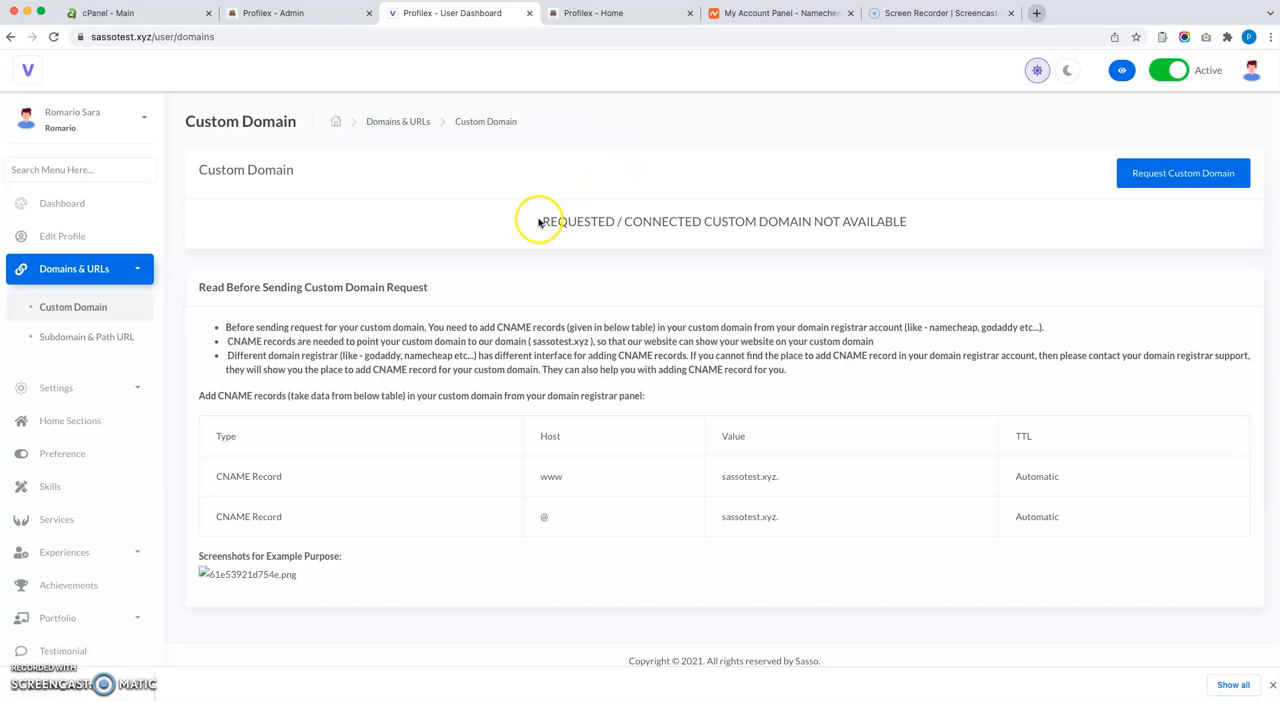
# Switch to the Namecheap account and open the Advanced DNS settings of the domain romarioblog.xyz.
pyautogui.click(801, 15)
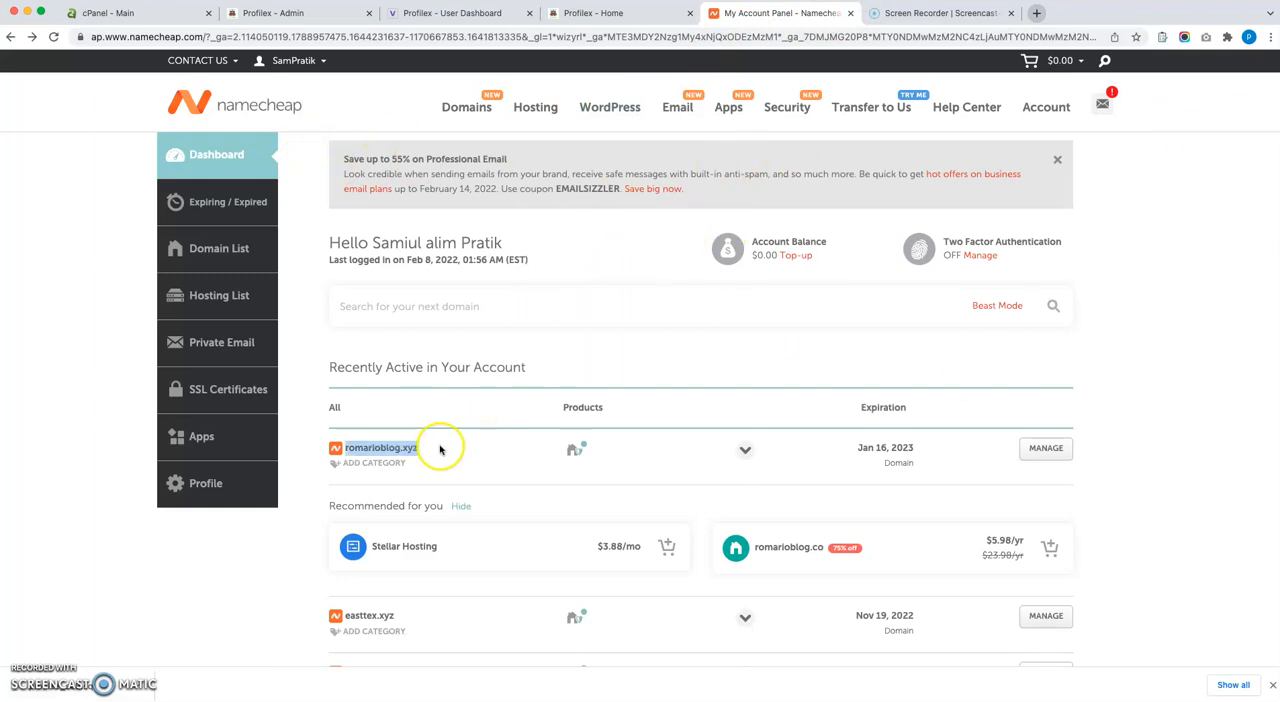
pyautogui.click(442, 450)
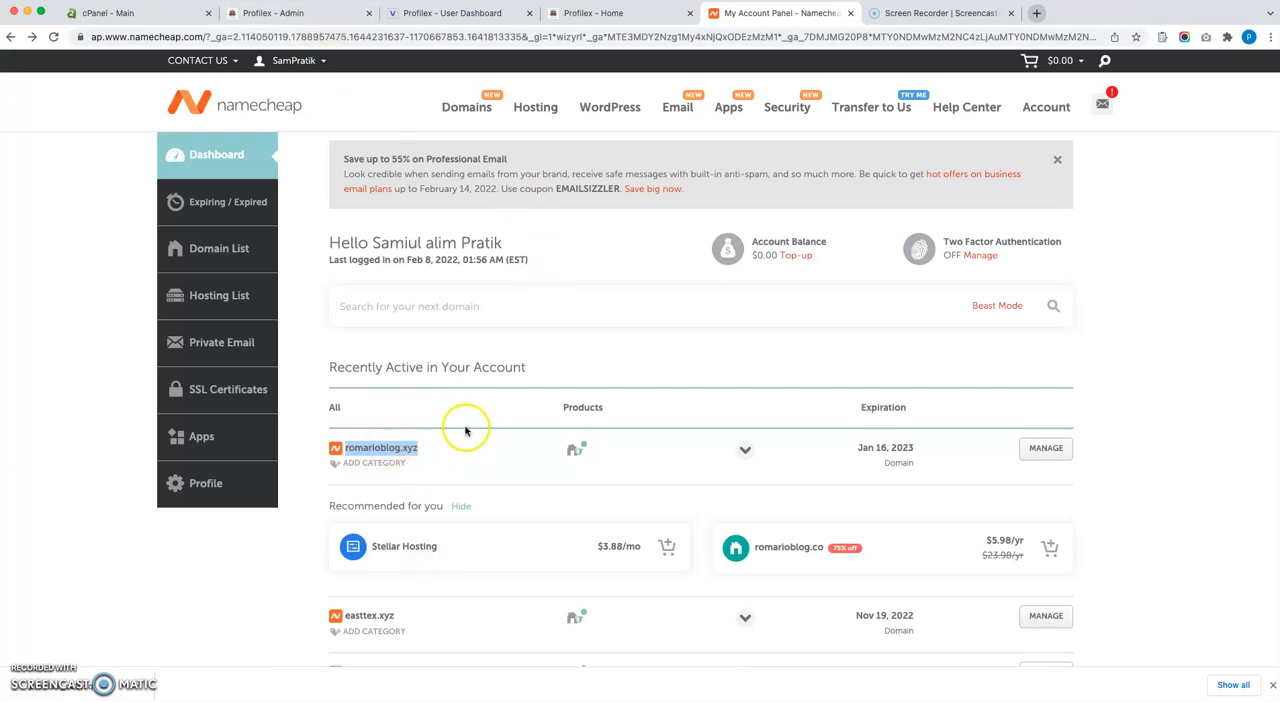
pyautogui.click(457, 463)
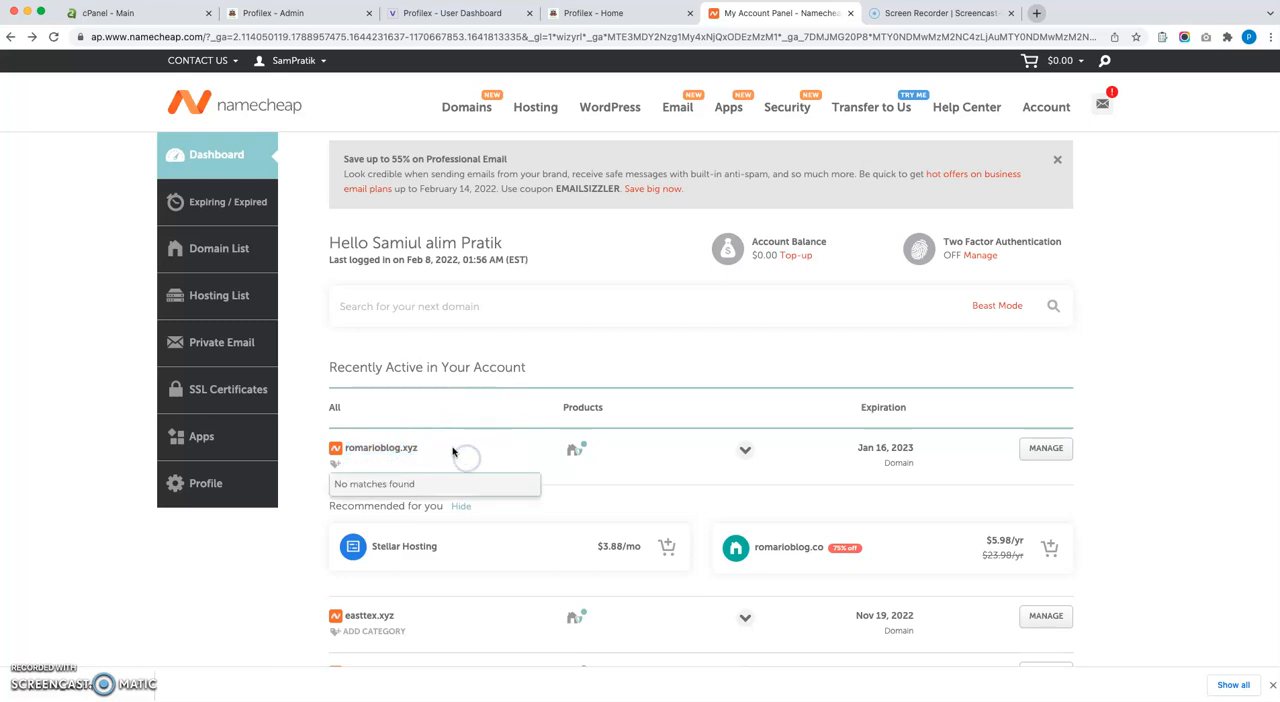
pyautogui.click(147, 561)
pyautogui.click(157, 596)
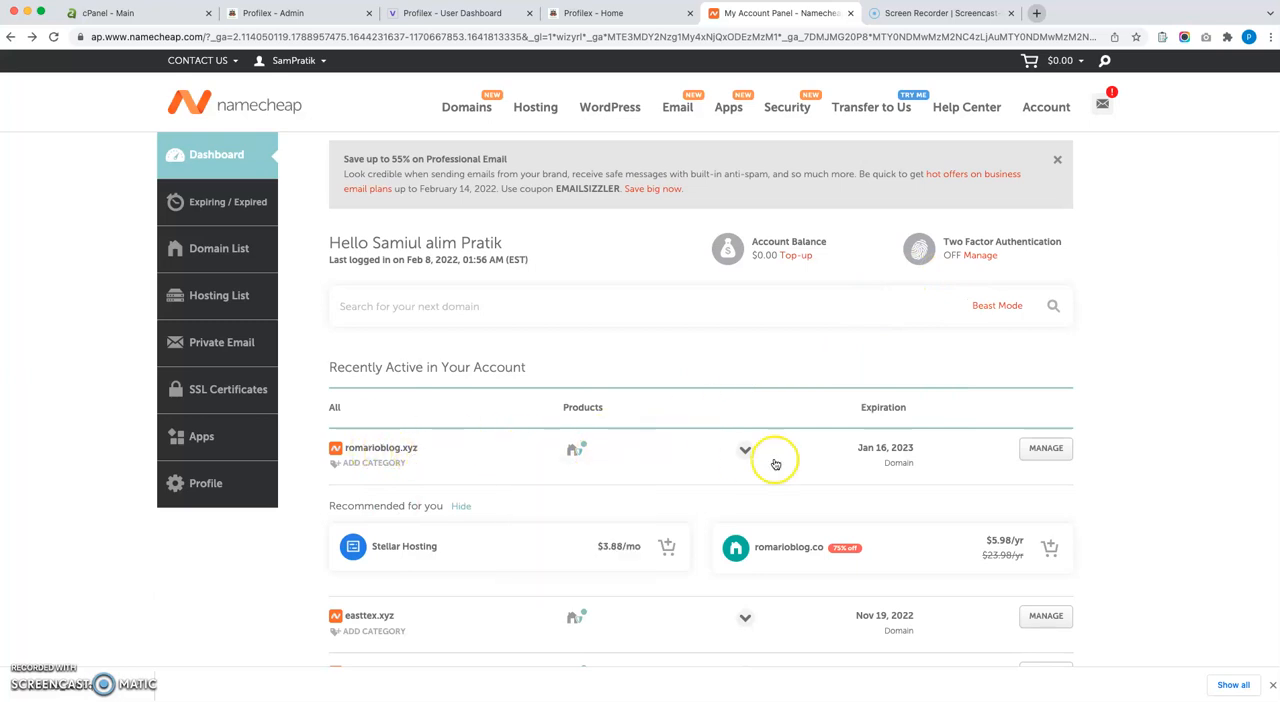
pyautogui.click(1036, 459)
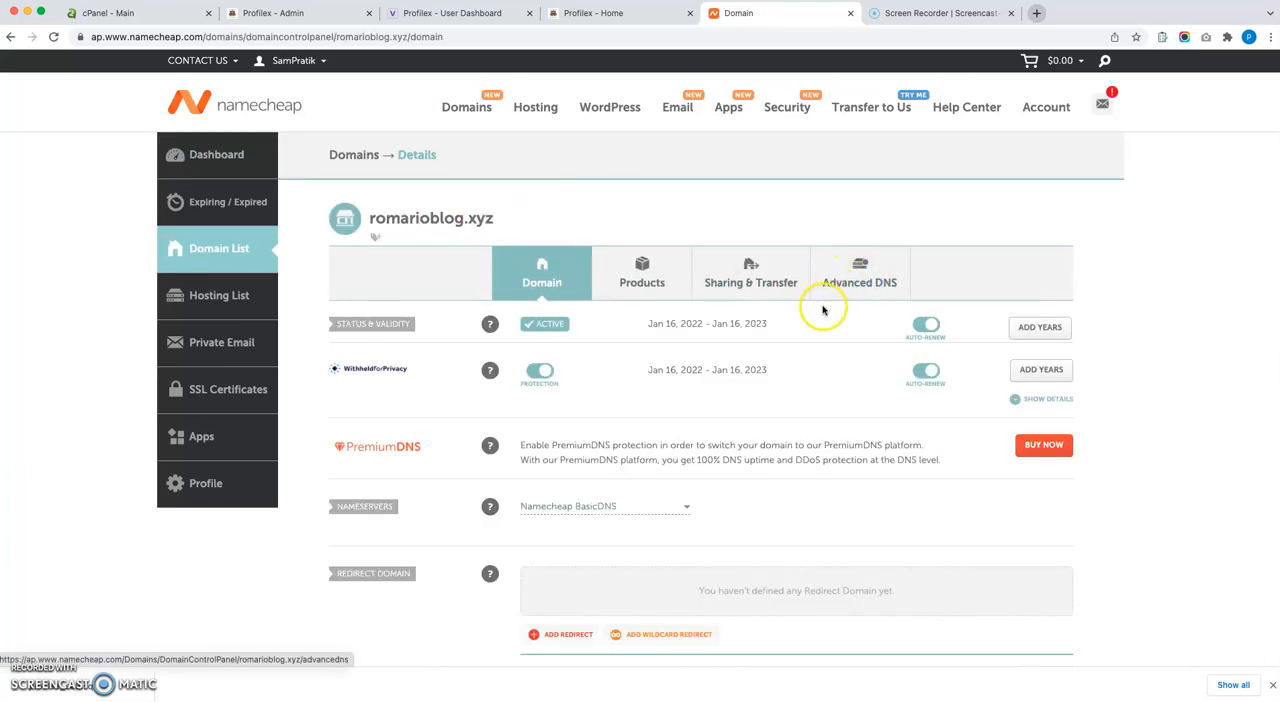
pyautogui.click(857, 275)
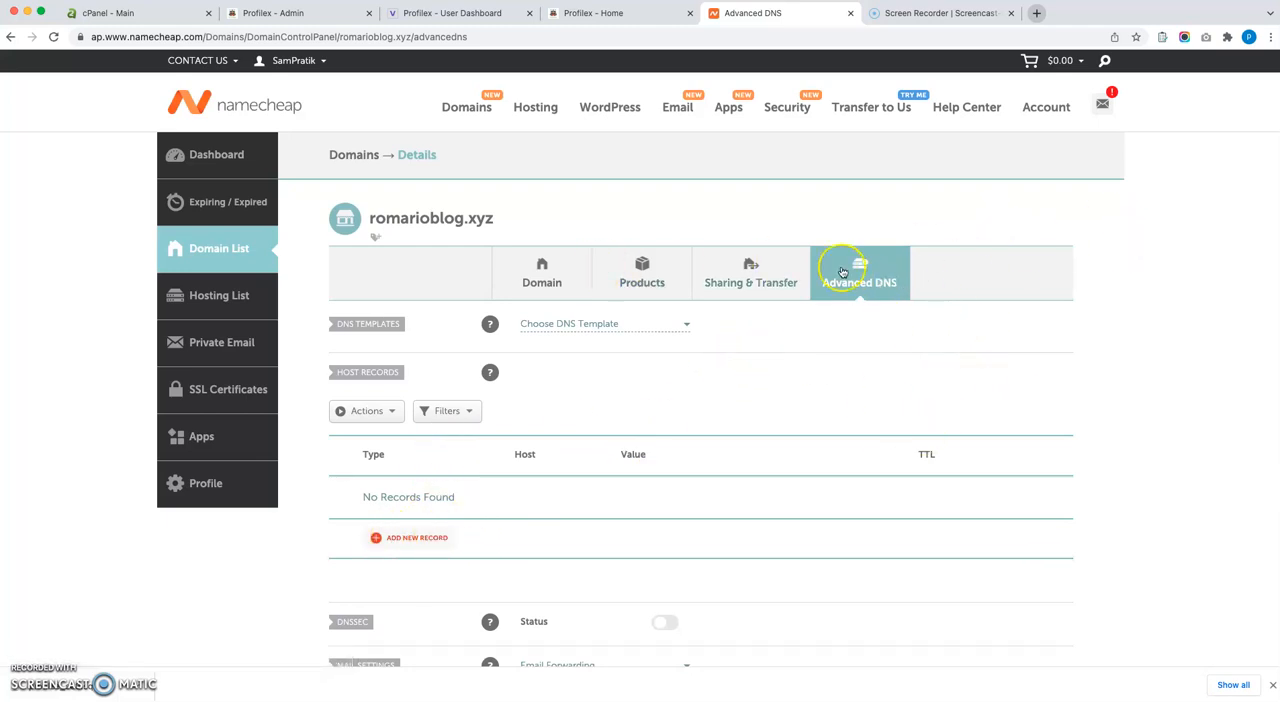
# Add a host record of type CNAME Record with host @ and the target sassotest.xyz. including the trailing dot.
pyautogui.moveTo(412, 217); pyautogui.dragTo(503, 219)
pyautogui.click(694, 209)
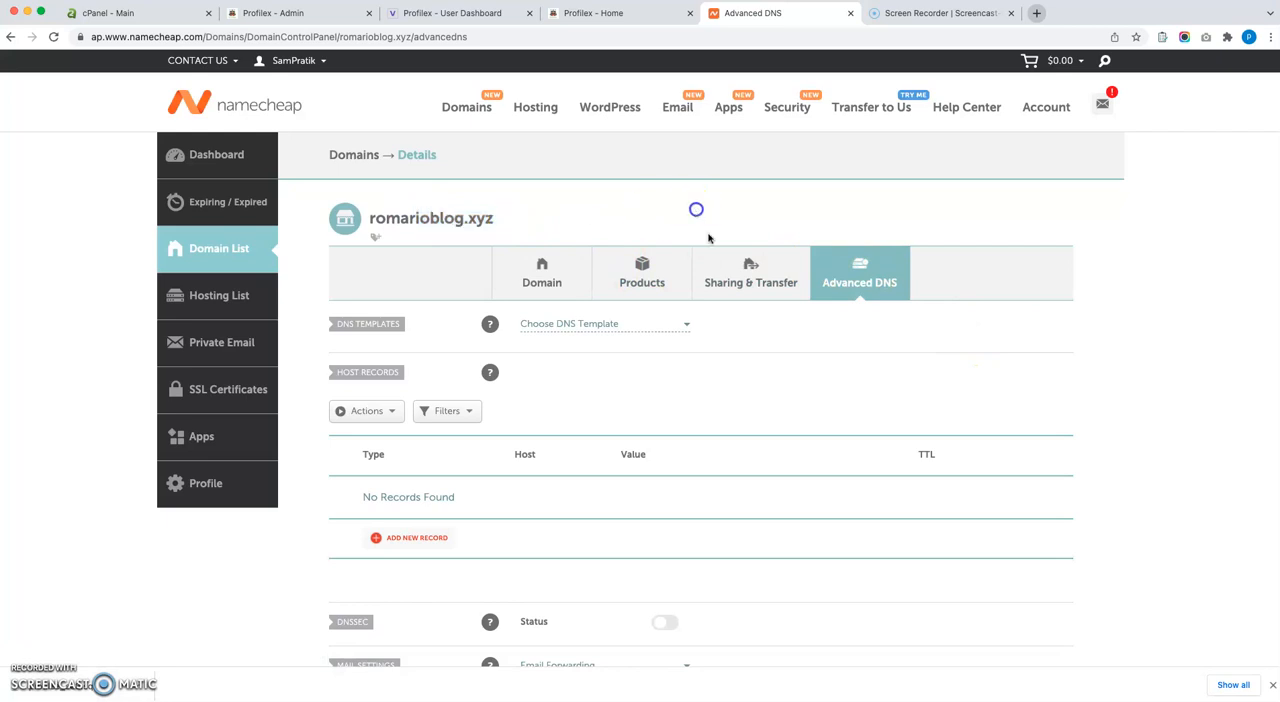
pyautogui.scroll(-2, 375, 510)
pyautogui.click(408, 467)
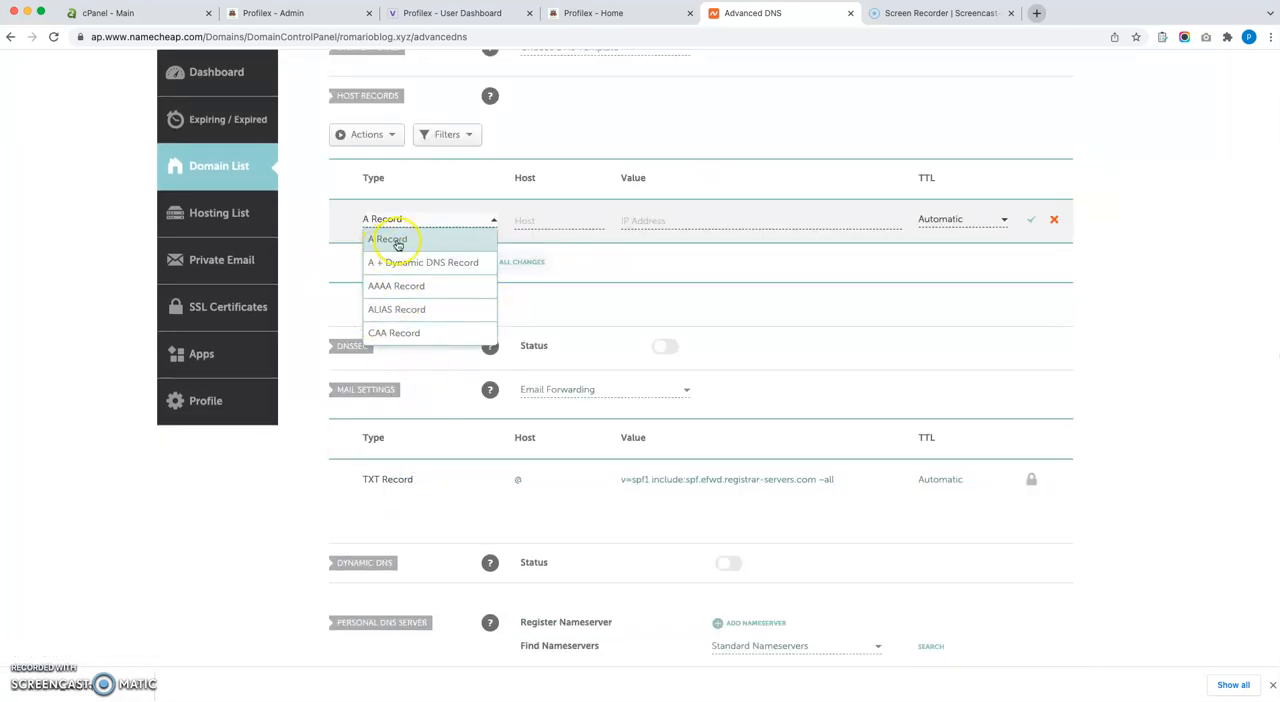
pyautogui.scroll(-1, 403, 302)
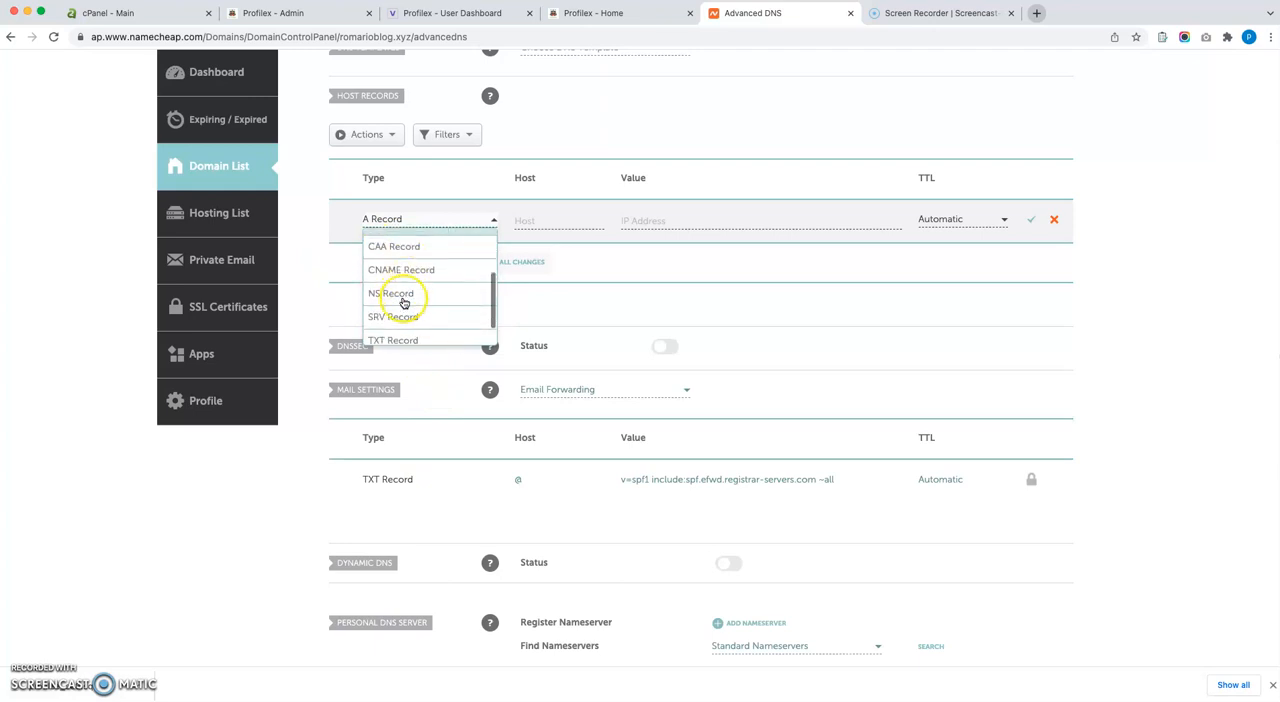
pyautogui.scroll(-1, 408, 295)
pyautogui.click(414, 258)
pyautogui.click(549, 221)
pyautogui.write('@')
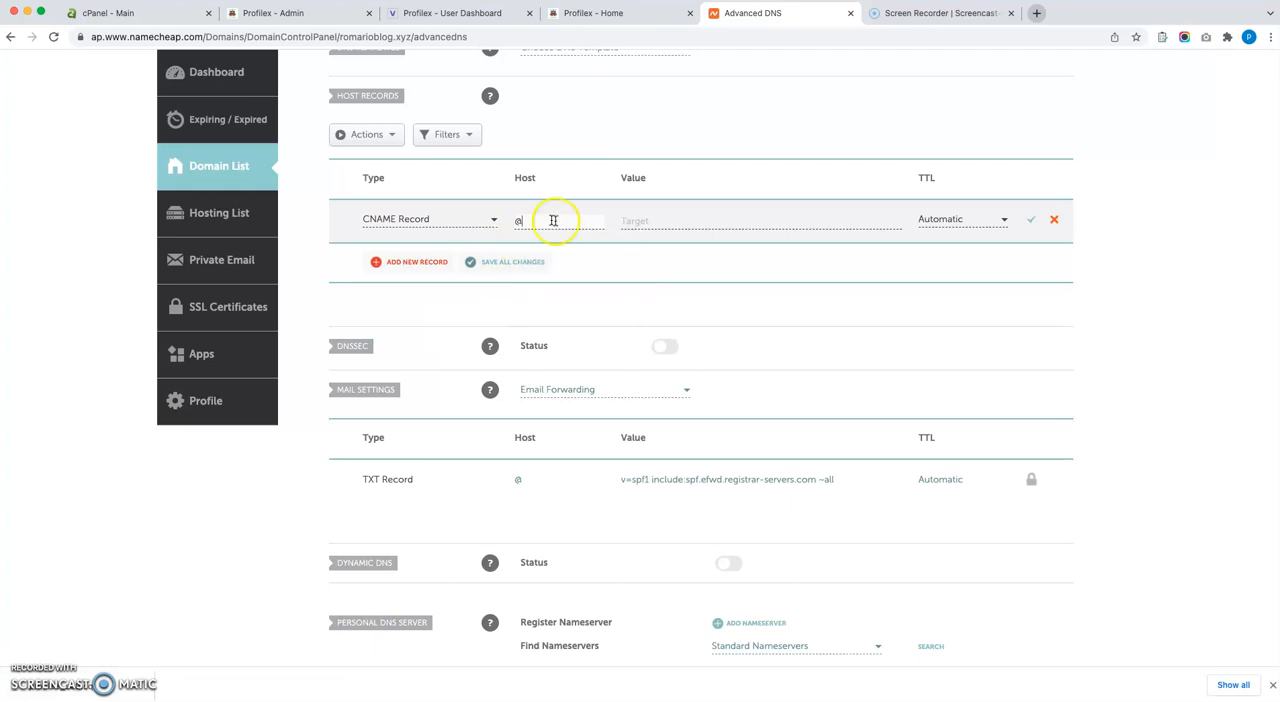
pyautogui.click(640, 220)
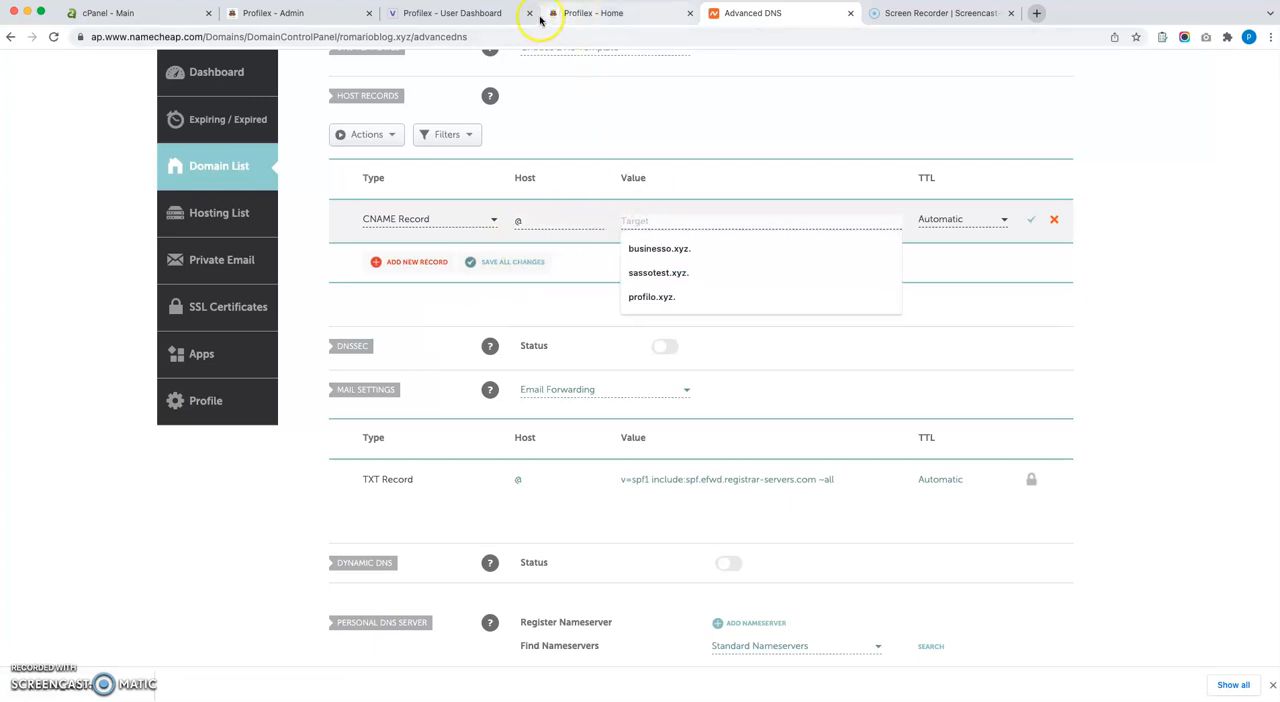
pyautogui.click(705, 272)
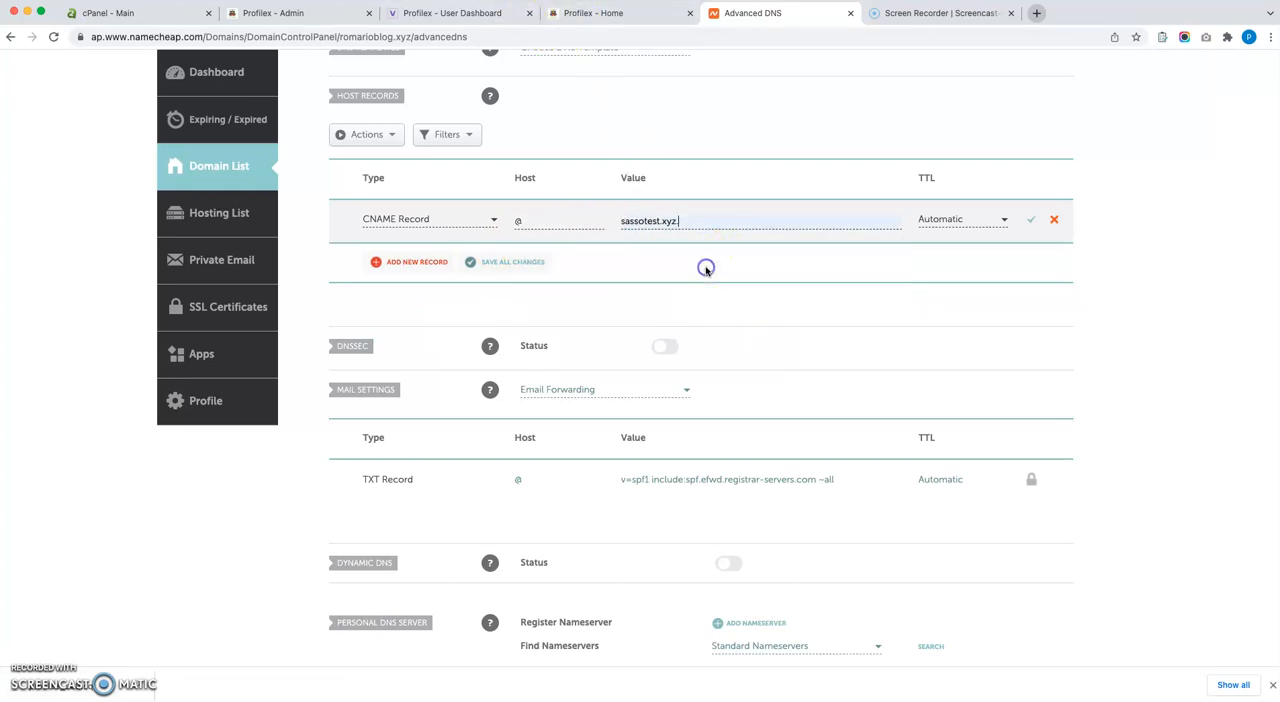
# Check the main site's address on the Profilex home page and save the @ CNAME record in Namecheap.
pyautogui.click(415, 13)
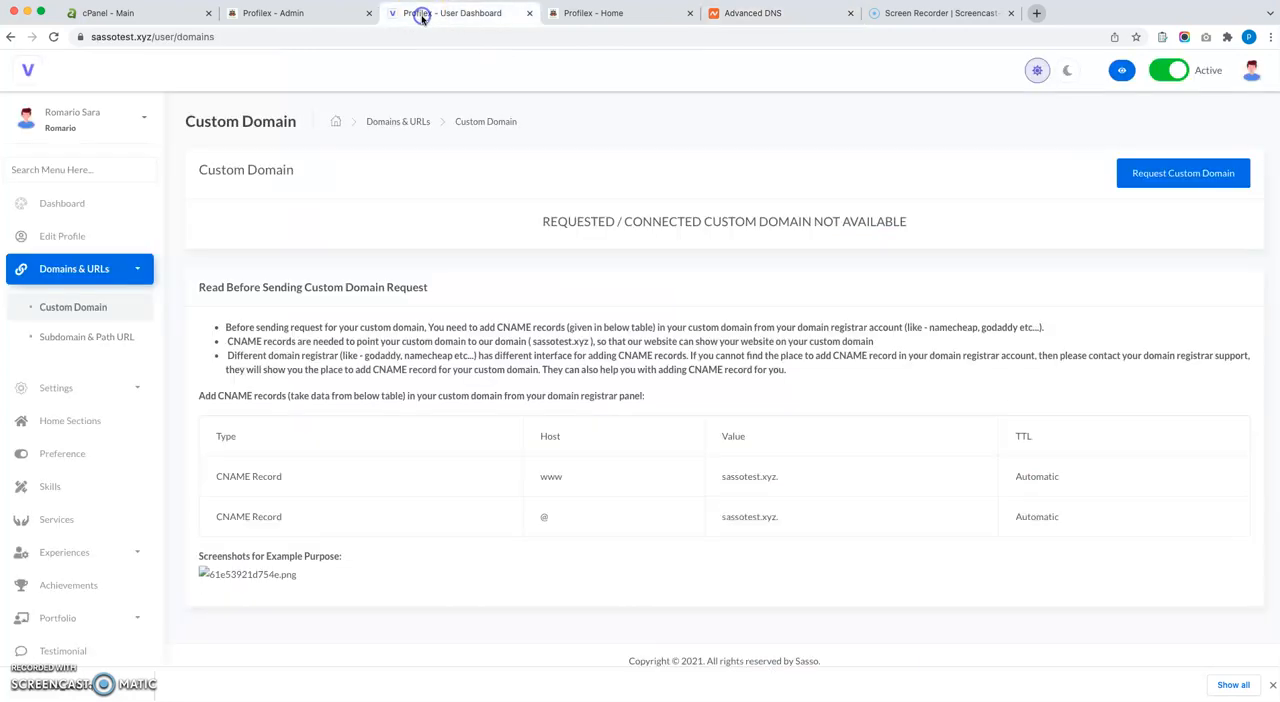
pyautogui.click(618, 14)
pyautogui.click(143, 37)
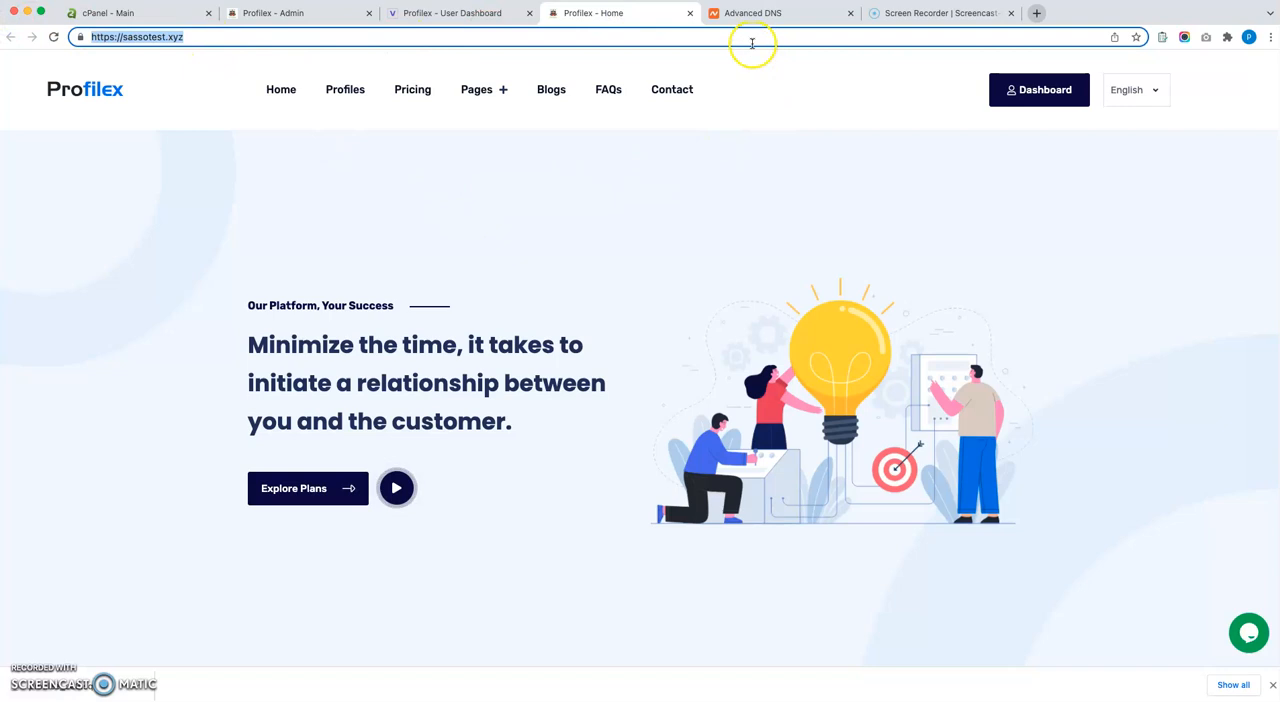
pyautogui.click(771, 16)
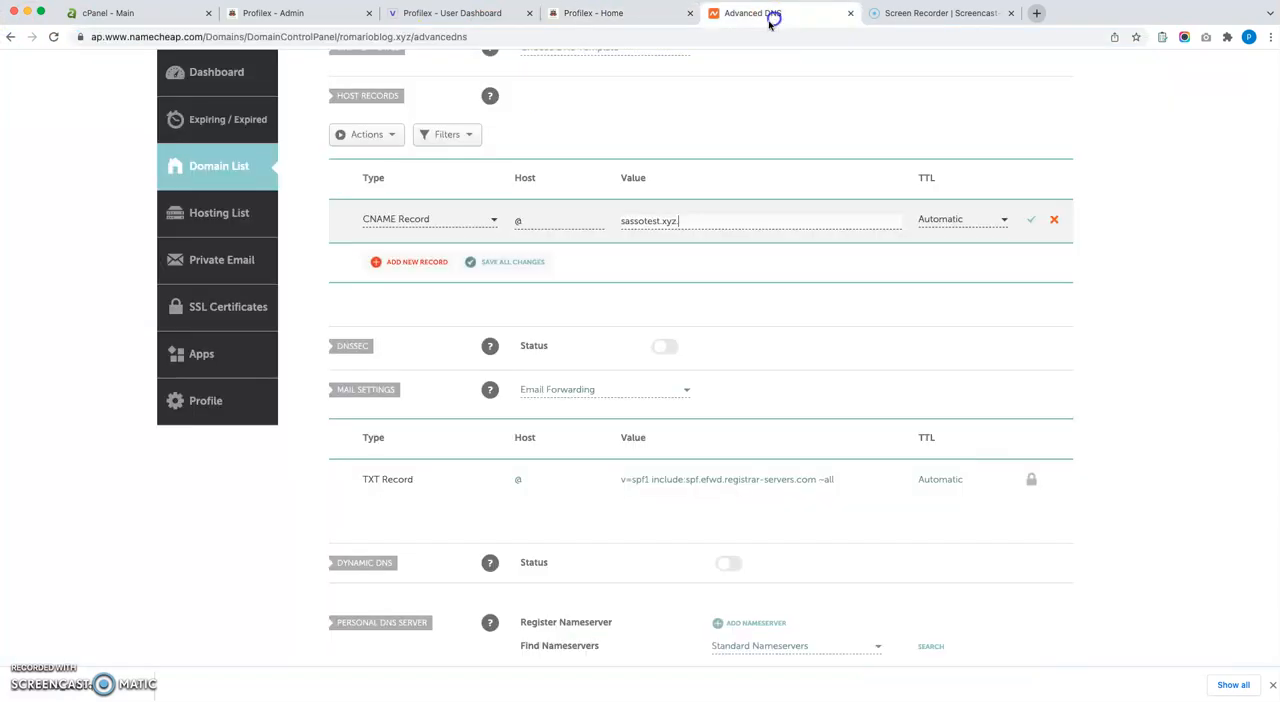
pyautogui.click(697, 225)
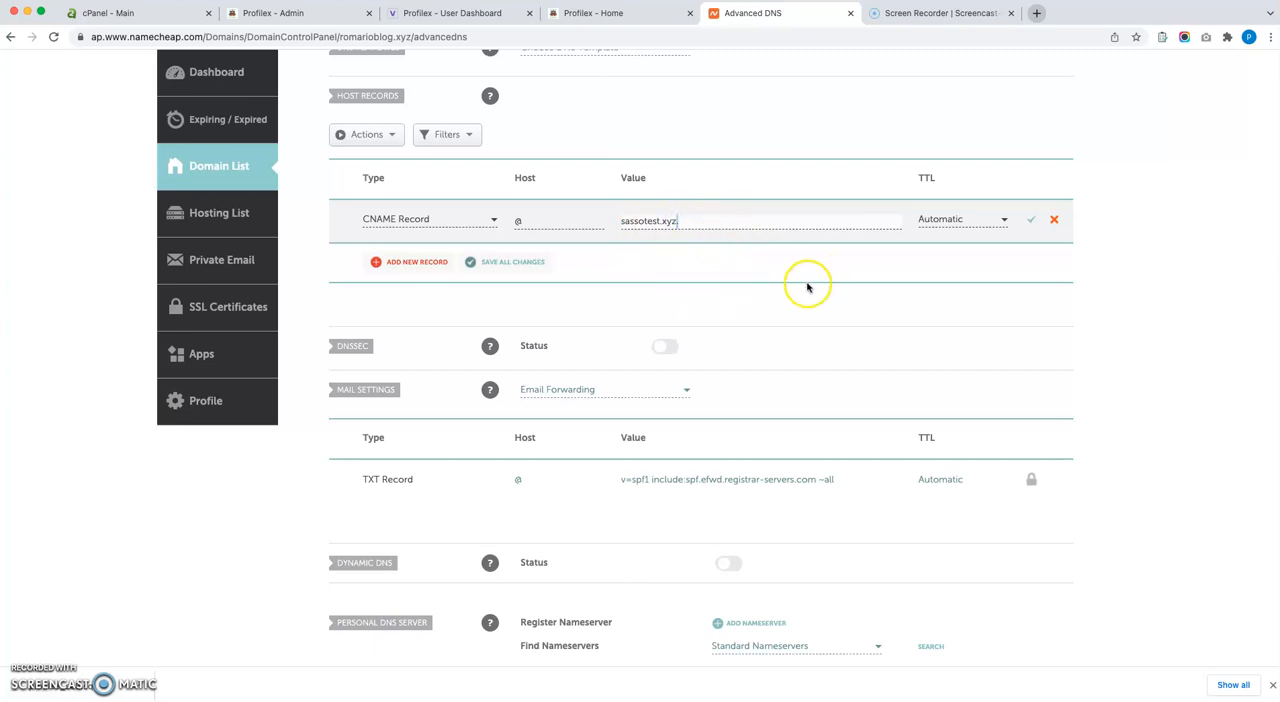
pyautogui.click(1030, 224)
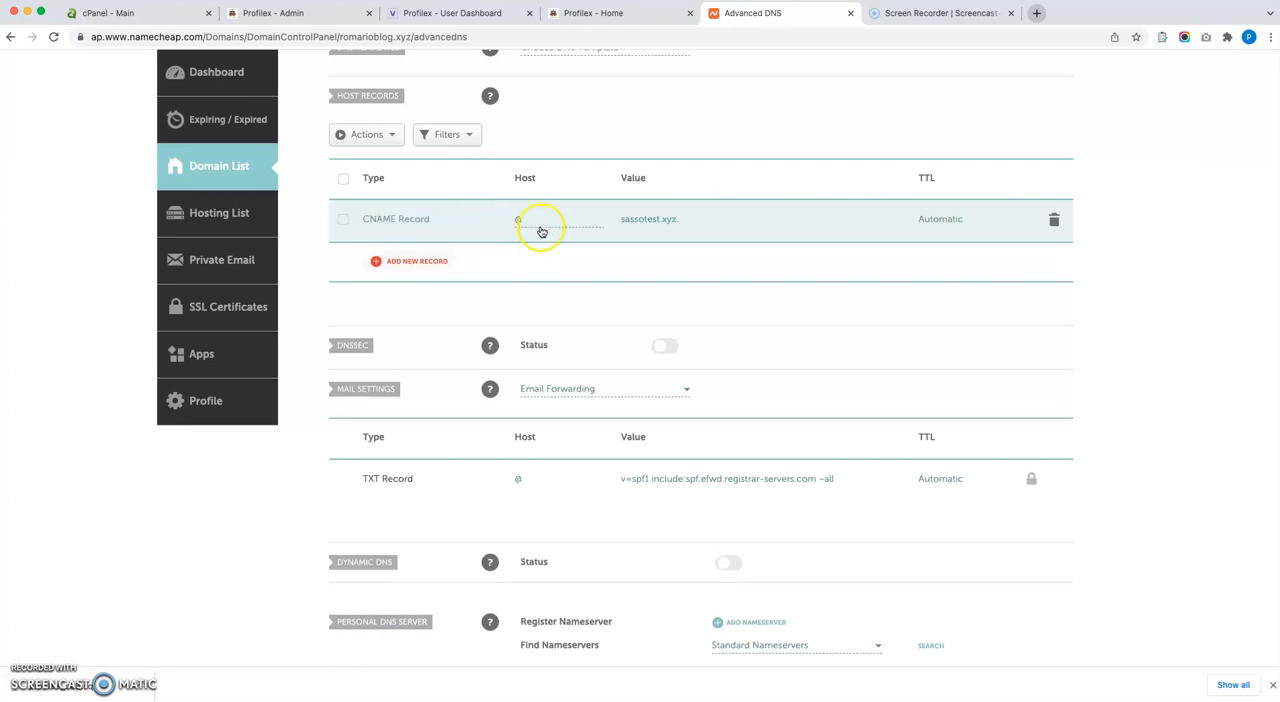
# Add and save a second CNAME record with host www and the target sassotest.xyz.
pyautogui.click(405, 260)
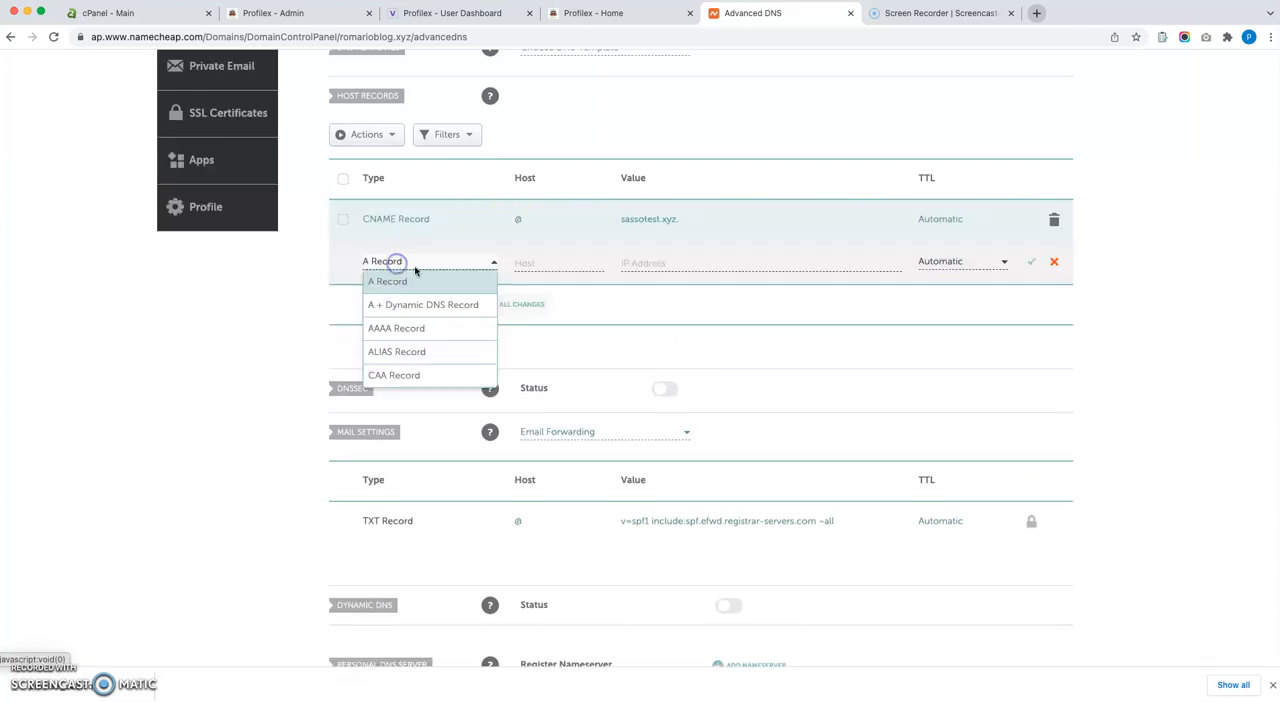
pyautogui.scroll(-3, 400, 329)
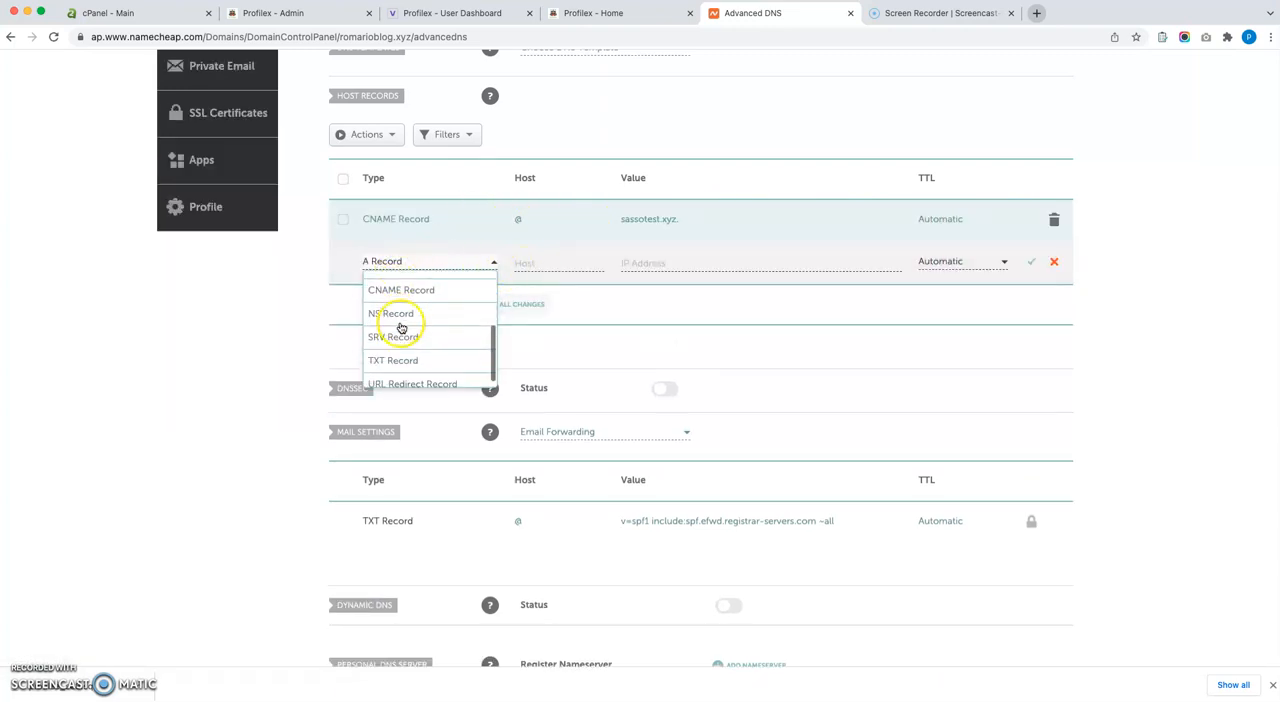
pyautogui.click(427, 290)
pyautogui.click(528, 266)
pyautogui.write('www')
pyautogui.click(131, 343)
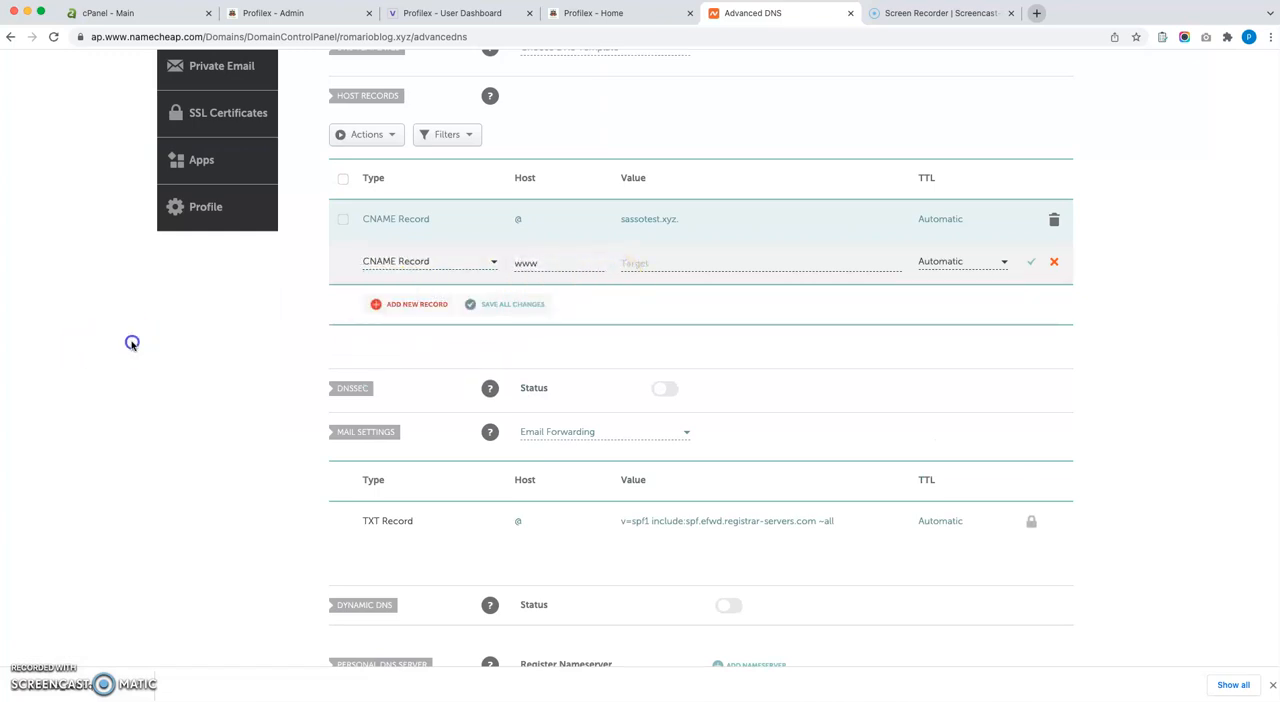
pyautogui.click(660, 263)
pyautogui.click(670, 315)
pyautogui.click(707, 262)
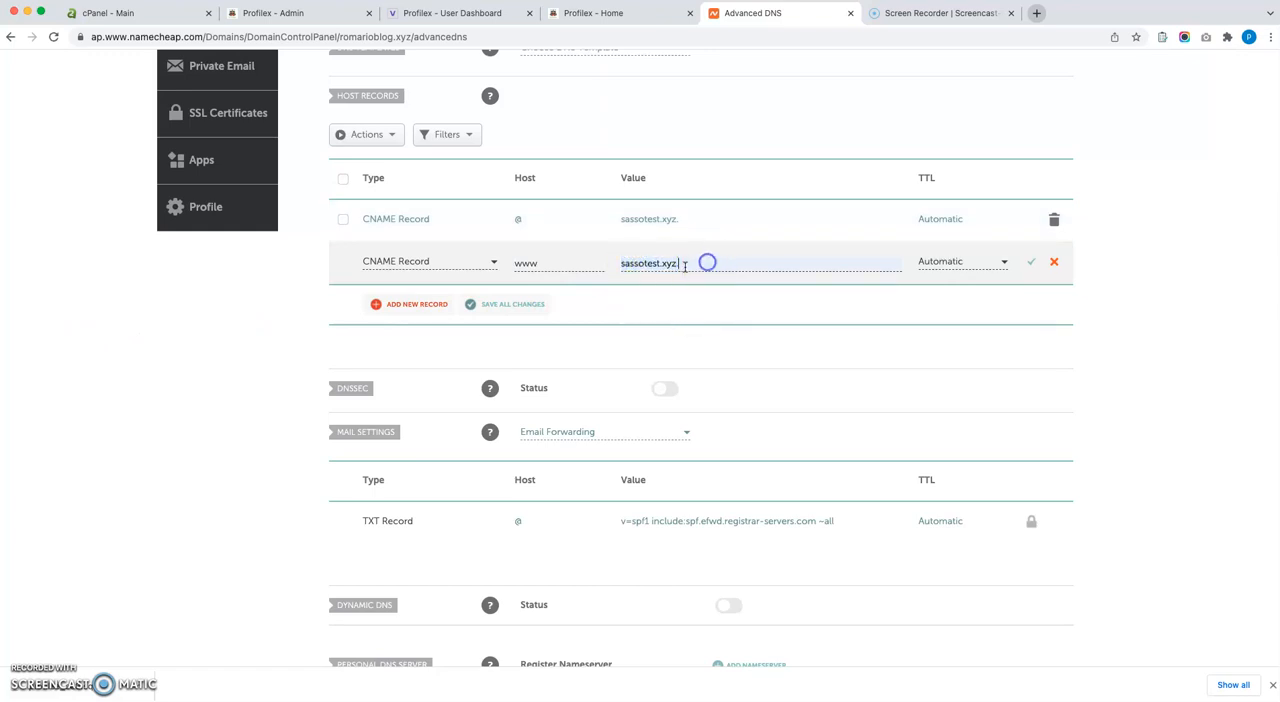
pyautogui.click(1034, 263)
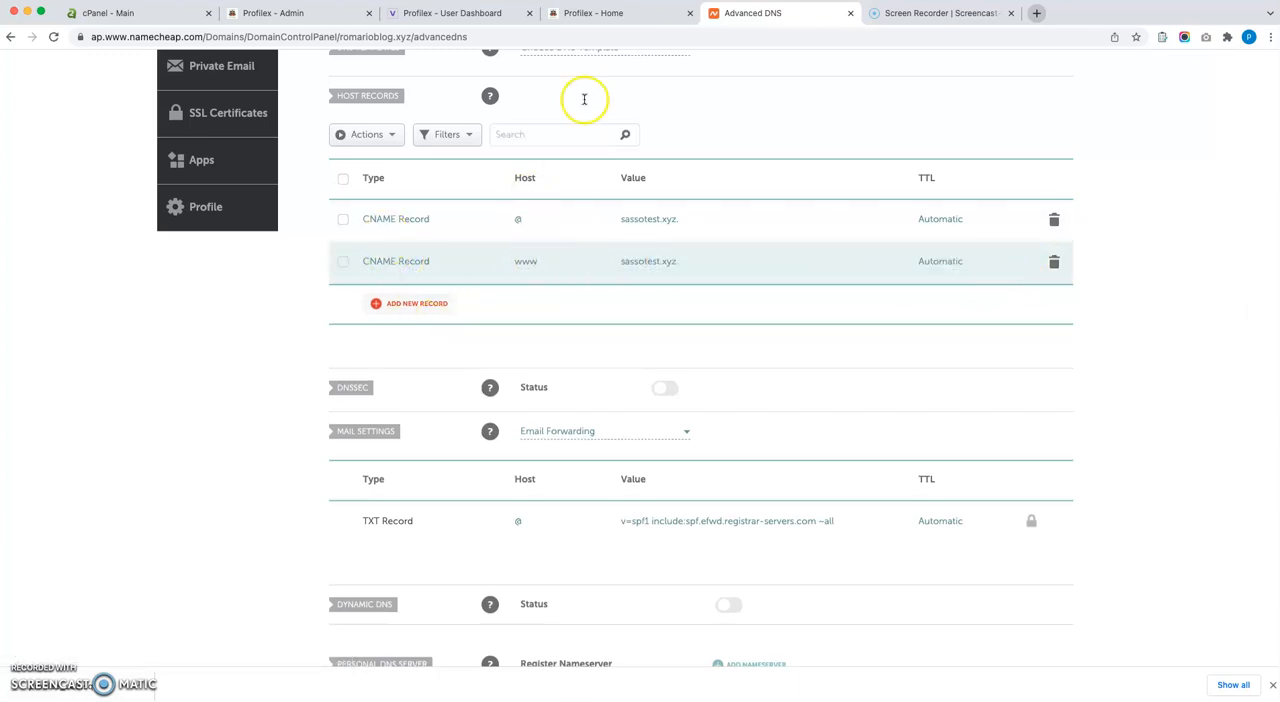
# Review the CNAME record table and the instructions on the Custom Domain page of the Profilex user dashboard.
pyautogui.click(470, 13)
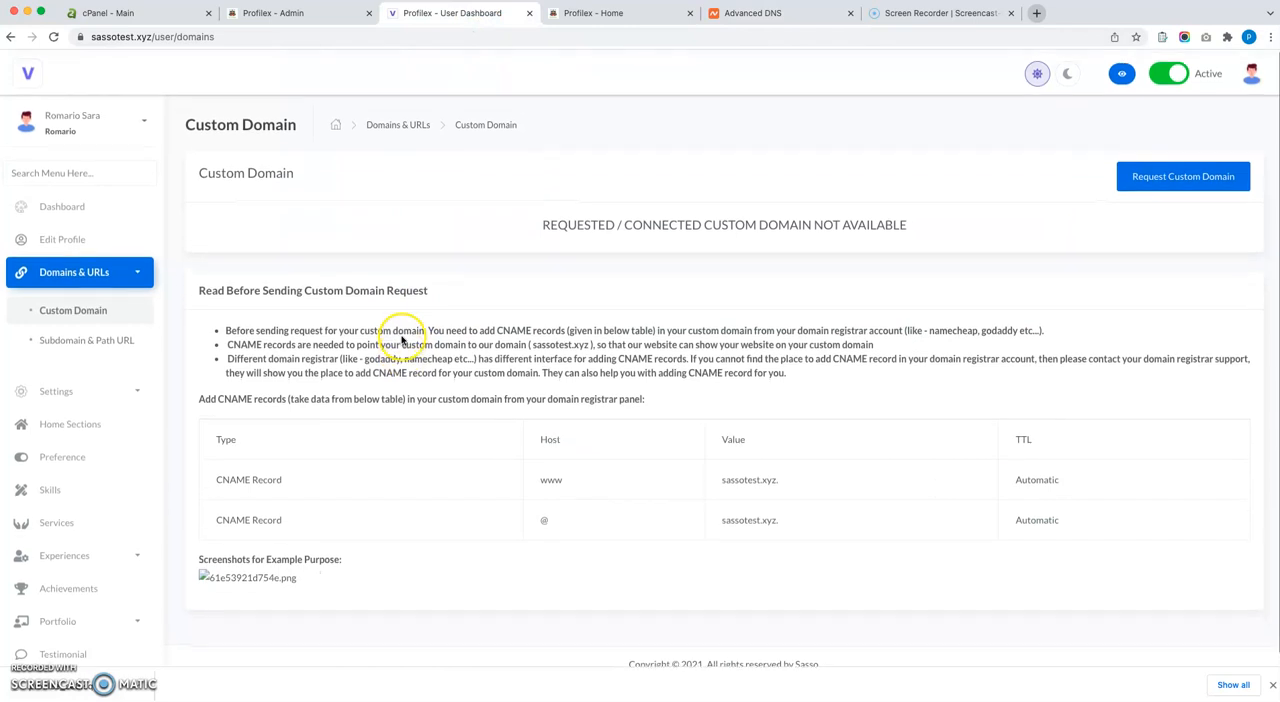
pyautogui.moveTo(206, 466); pyautogui.dragTo(1084, 500)
pyautogui.click(576, 376)
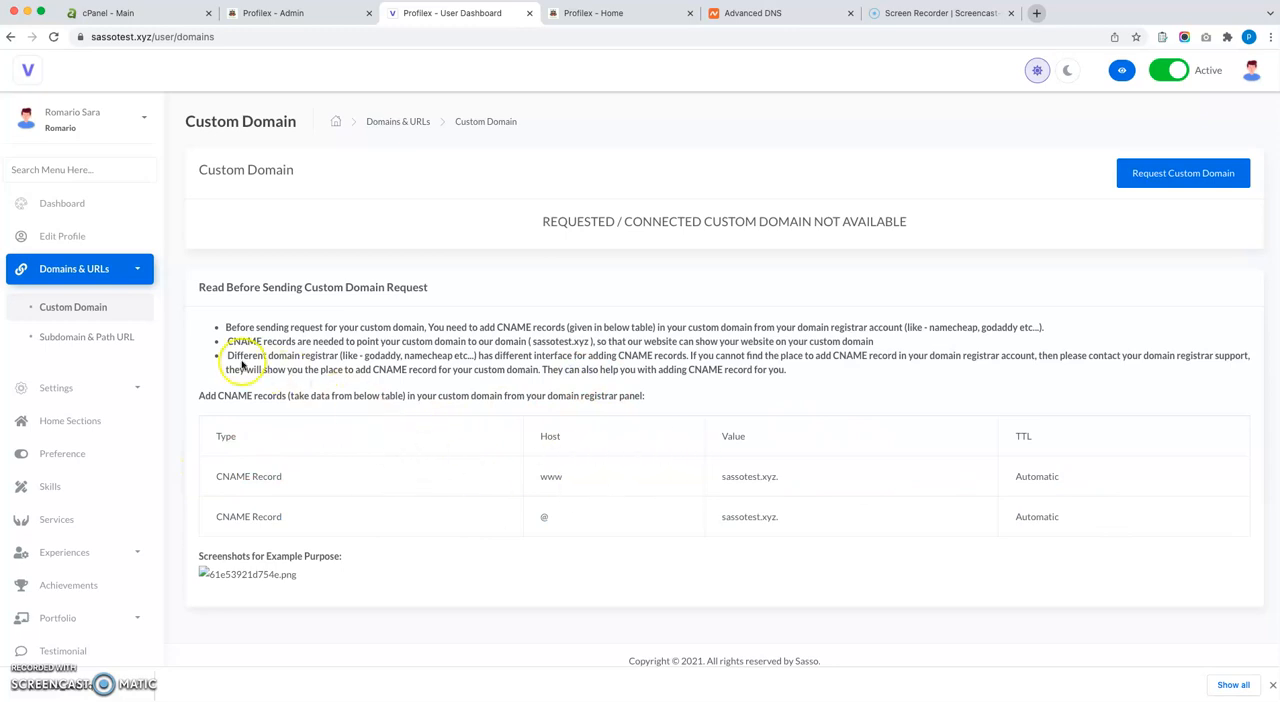
pyautogui.moveTo(201, 316); pyautogui.dragTo(718, 389)
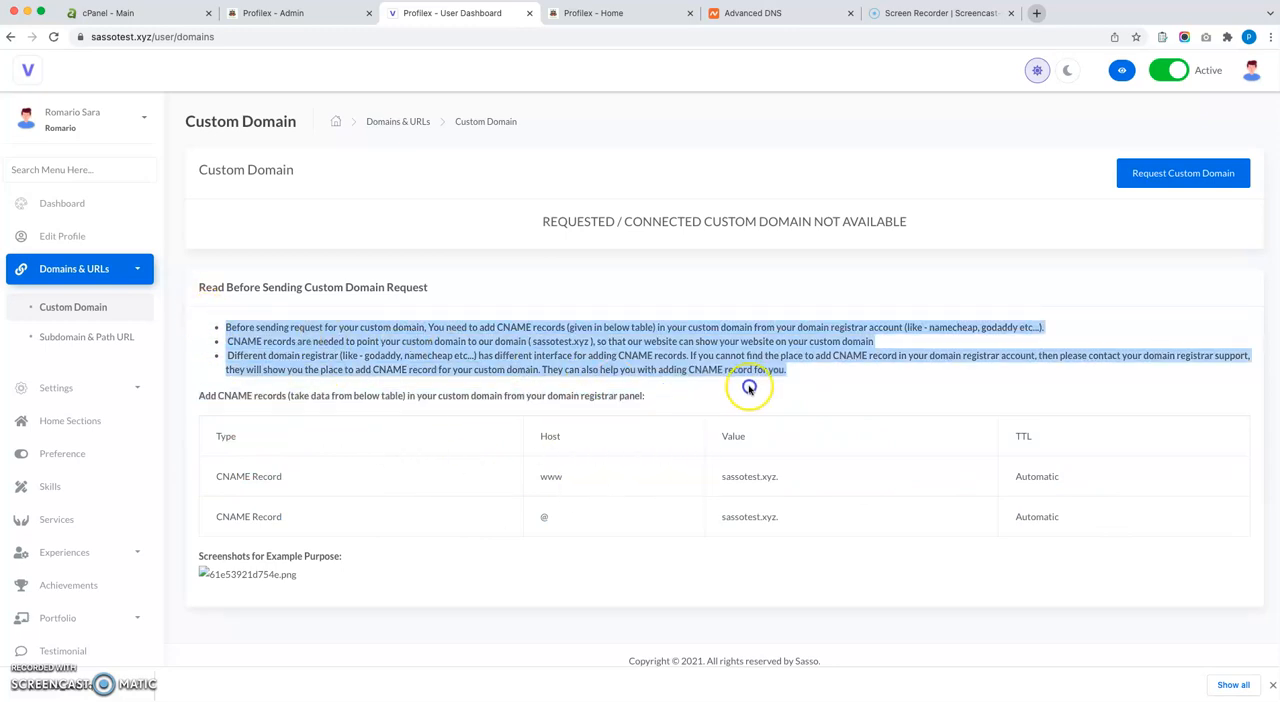
pyautogui.click(811, 383)
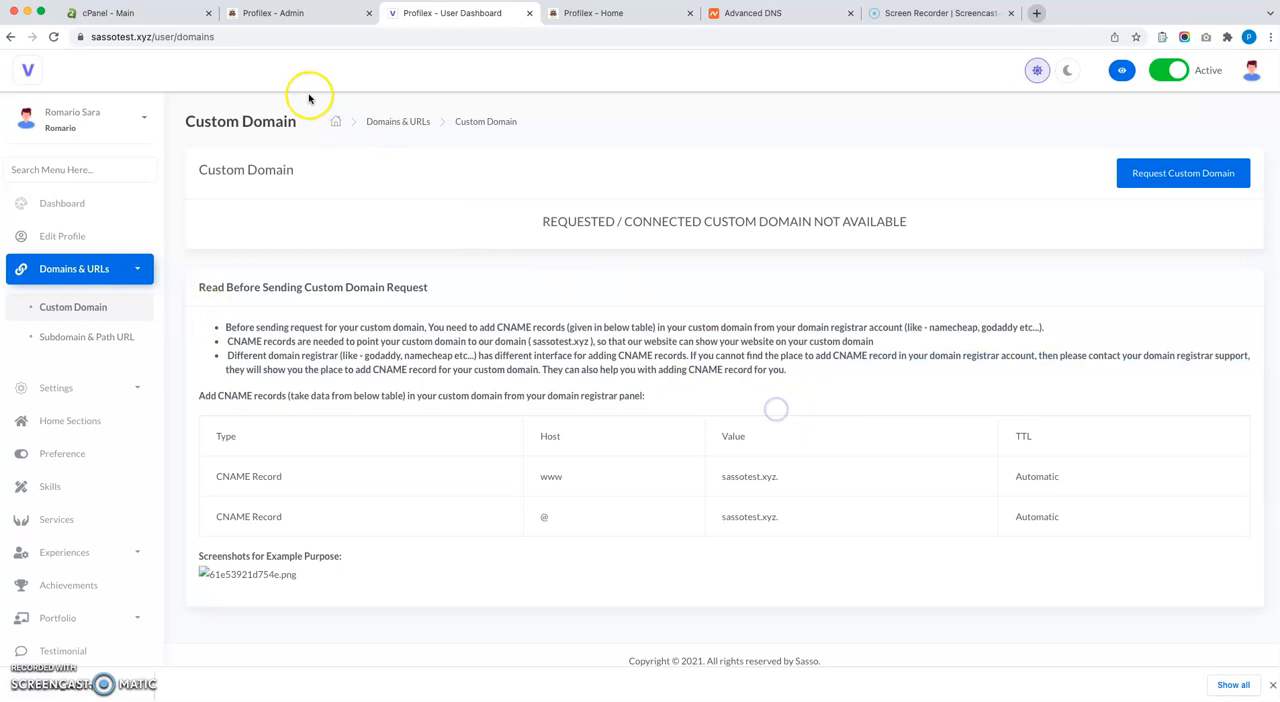
pyautogui.moveTo(257, 486); pyautogui.dragTo(960, 497)
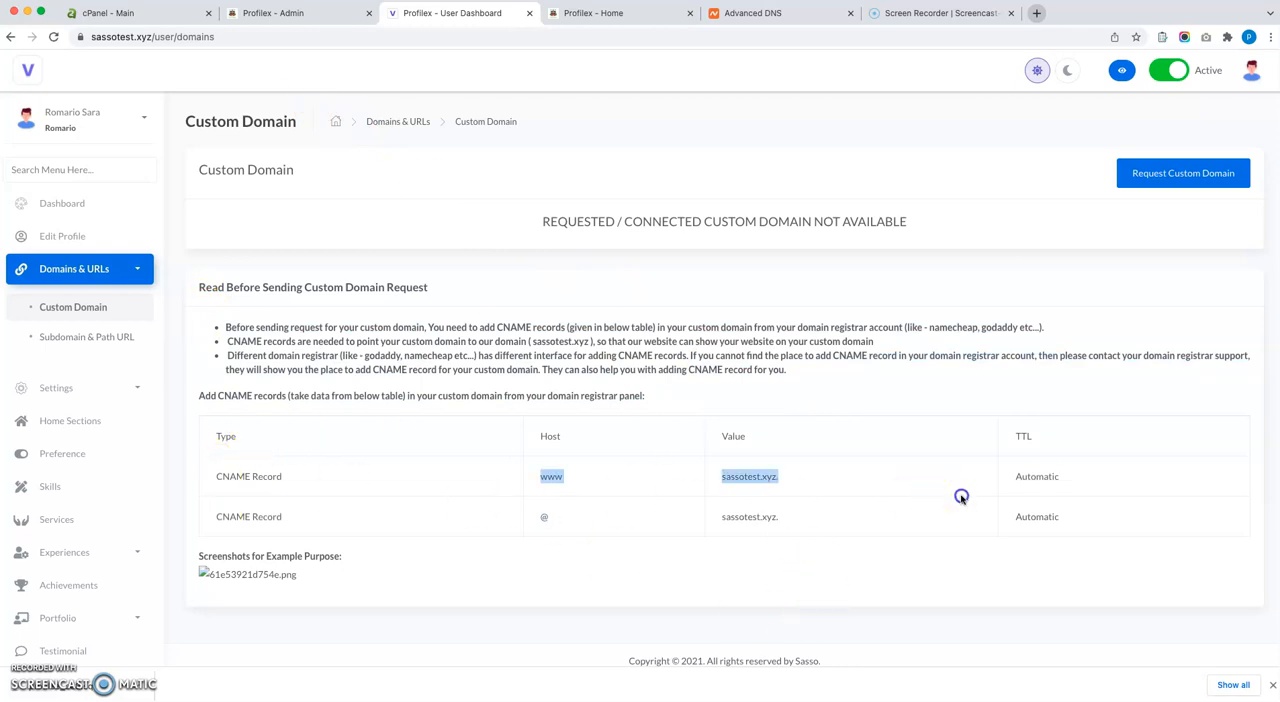
# Switch to the Profilex admin panel, search its menu for "cust" and open the Request Page Texts of Custom Domains.
pyautogui.click(303, 12)
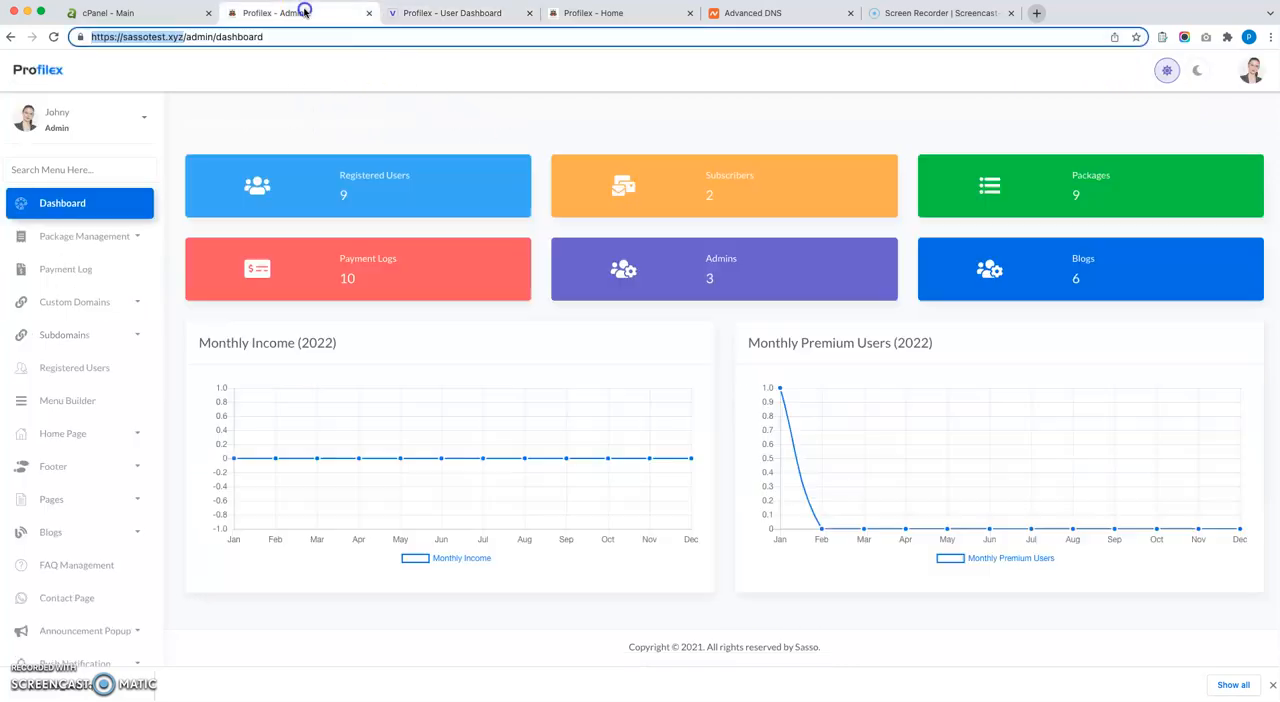
pyautogui.click(86, 169)
pyautogui.write('cust')
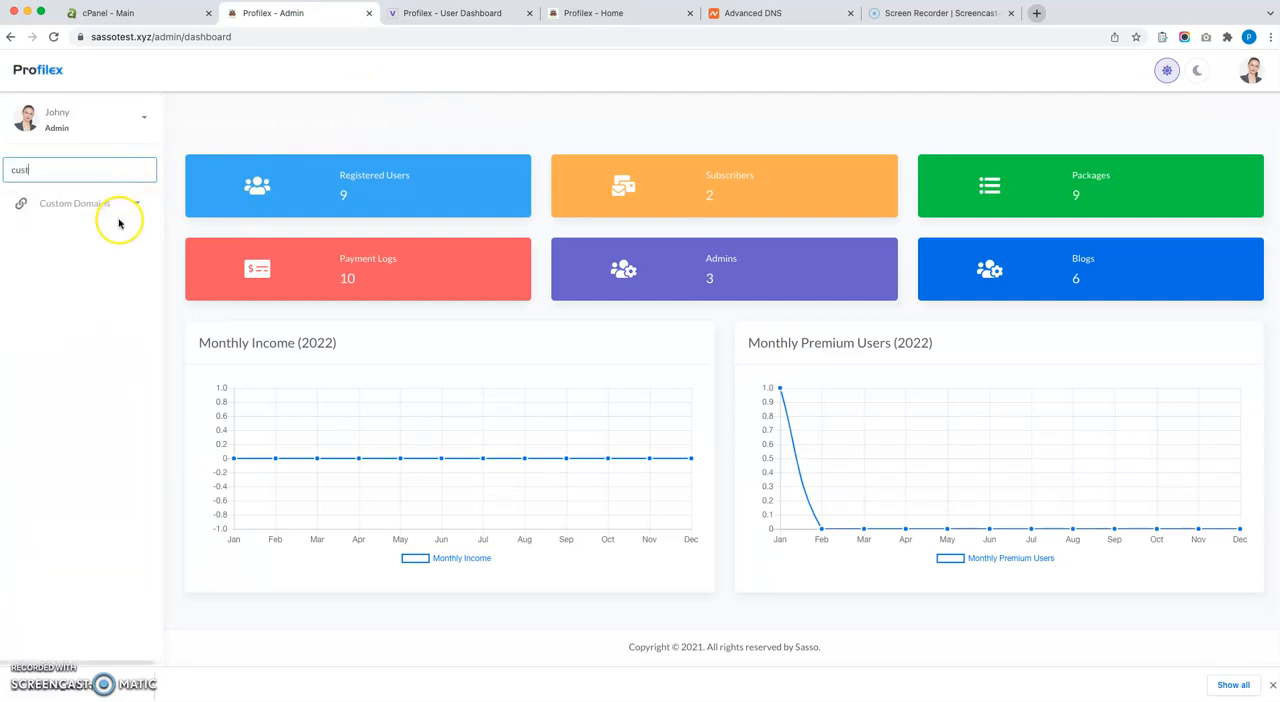
pyautogui.click(114, 202)
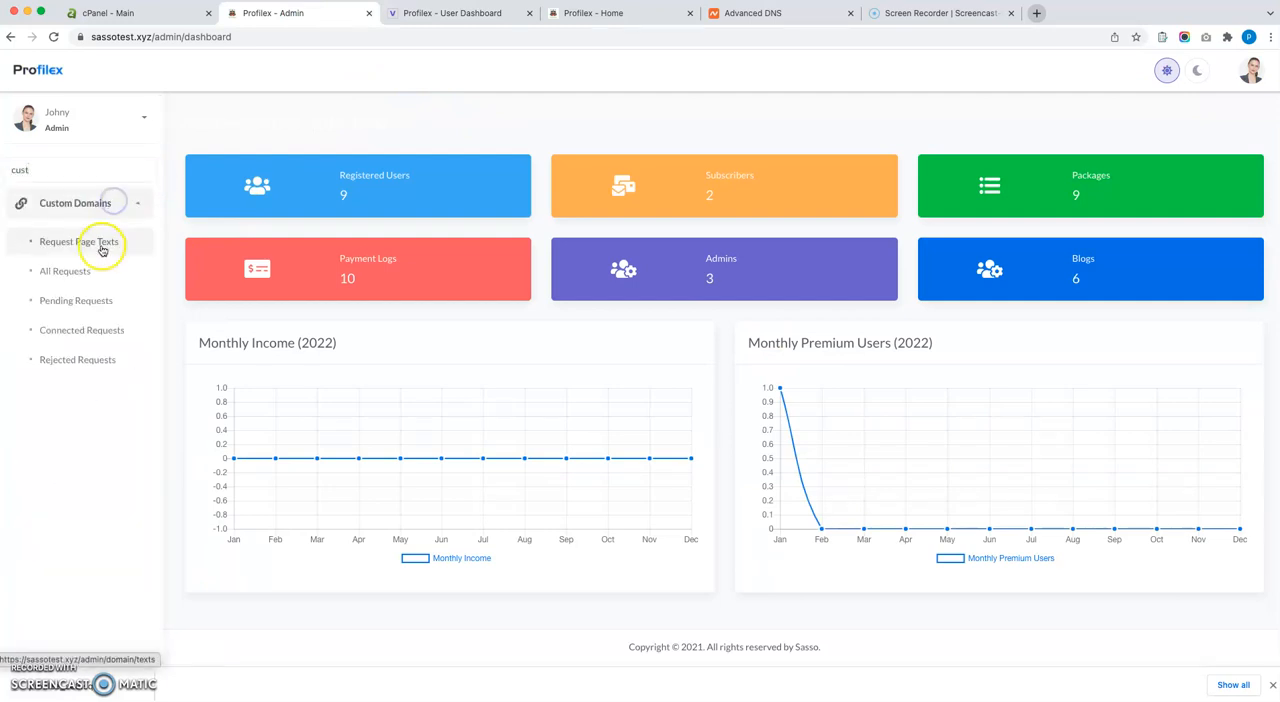
pyautogui.click(101, 246)
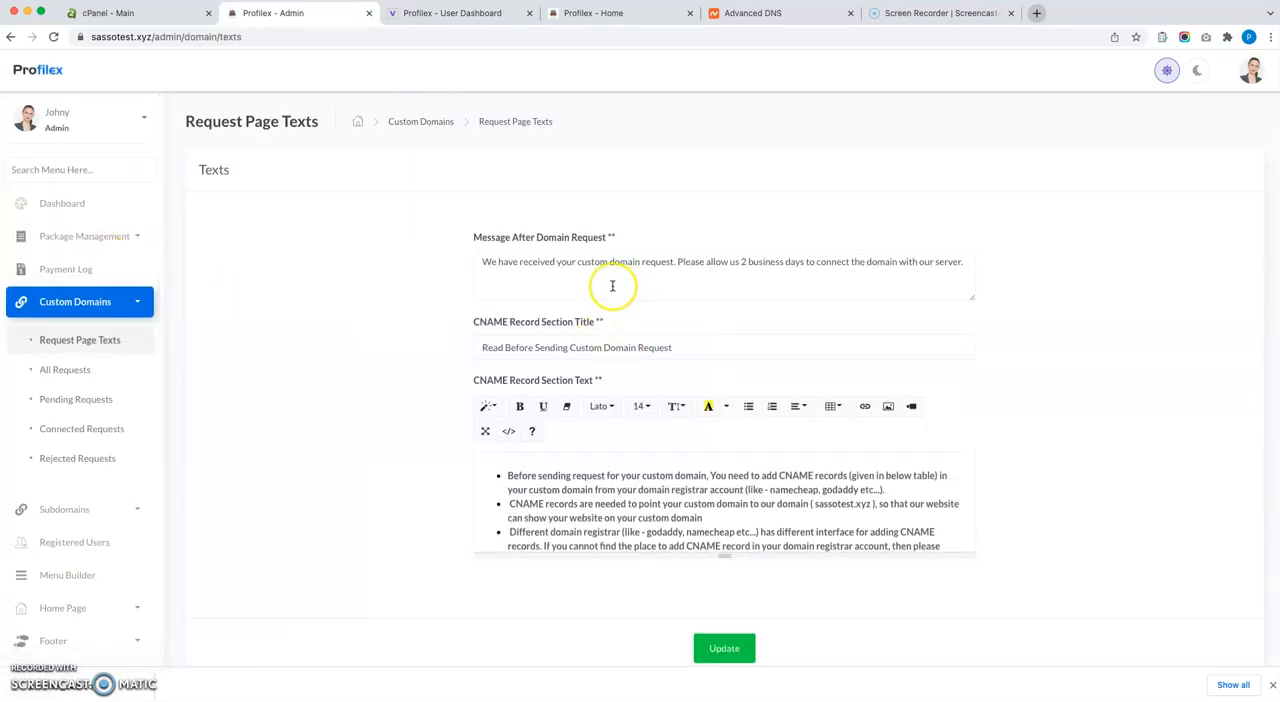
# Review the CNAME Record Section Text in the full-screen editor and compare it with the instructions on the user dashboard's Custom Domain page.
pyautogui.scroll(-2, 645, 400)
pyautogui.scroll(-5, 637, 410)
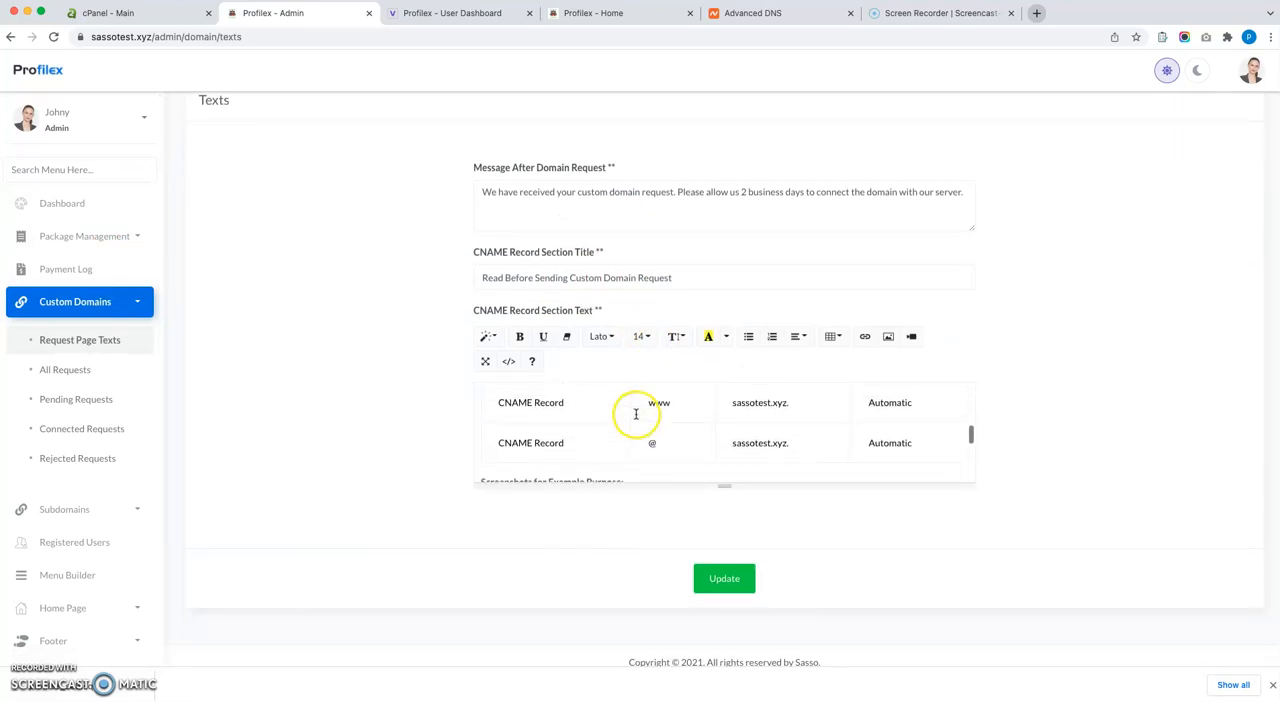
pyautogui.click(597, 404)
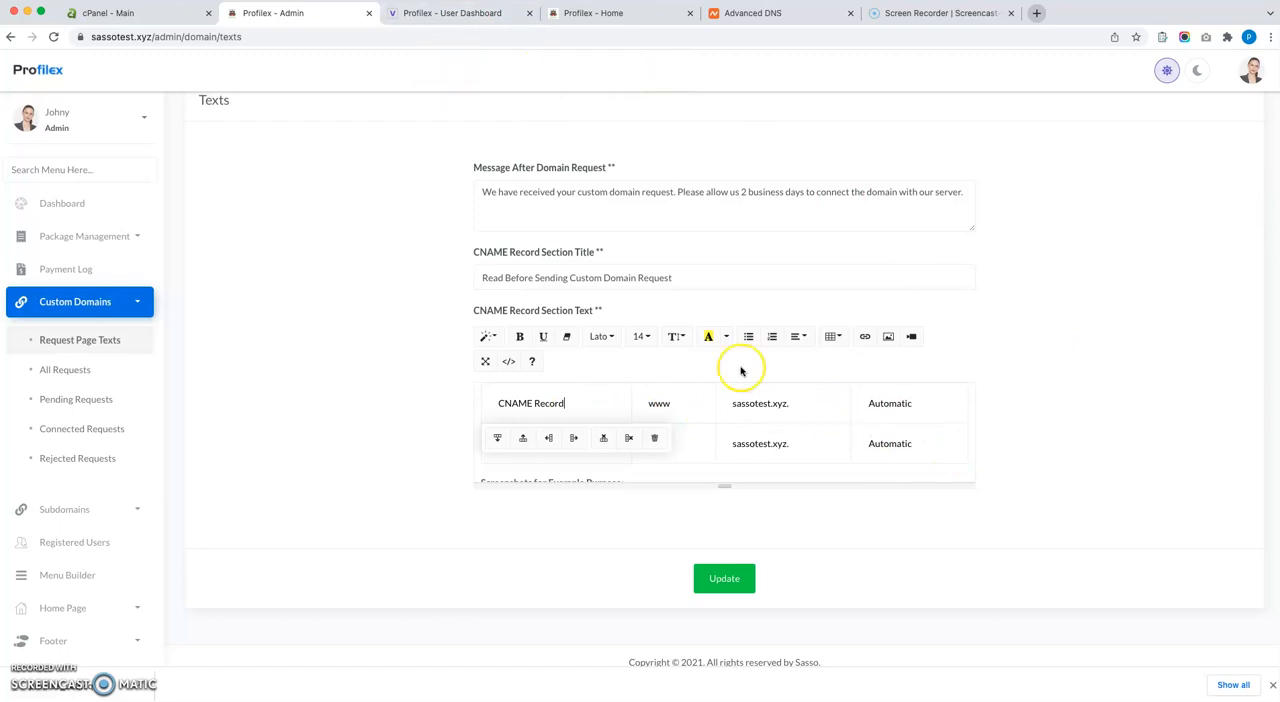
pyautogui.click(460, 17)
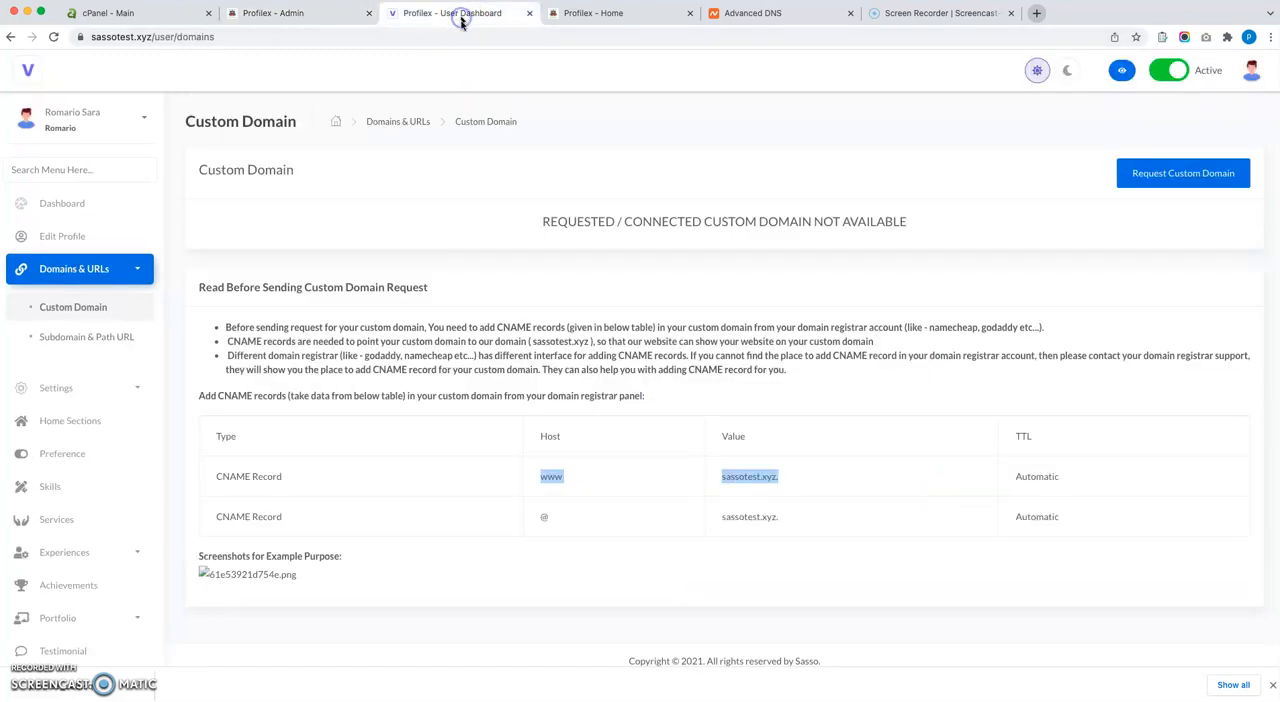
pyautogui.click(303, 14)
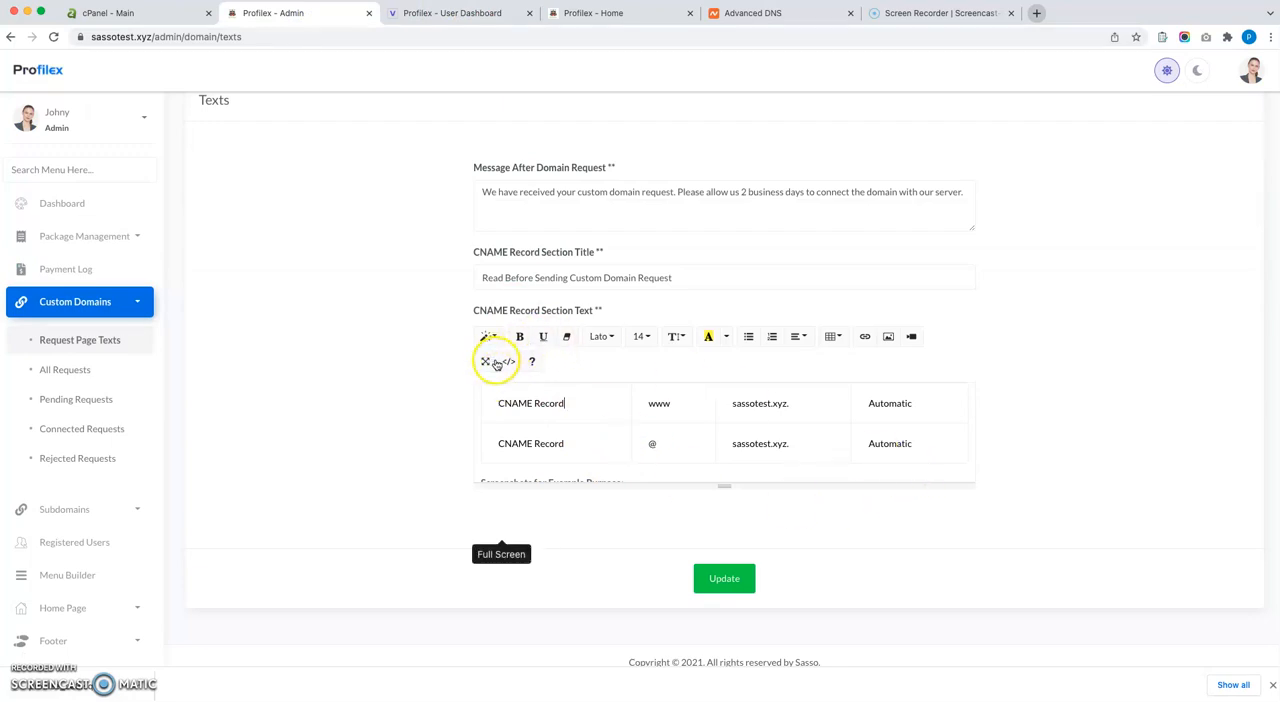
pyautogui.click(621, 431)
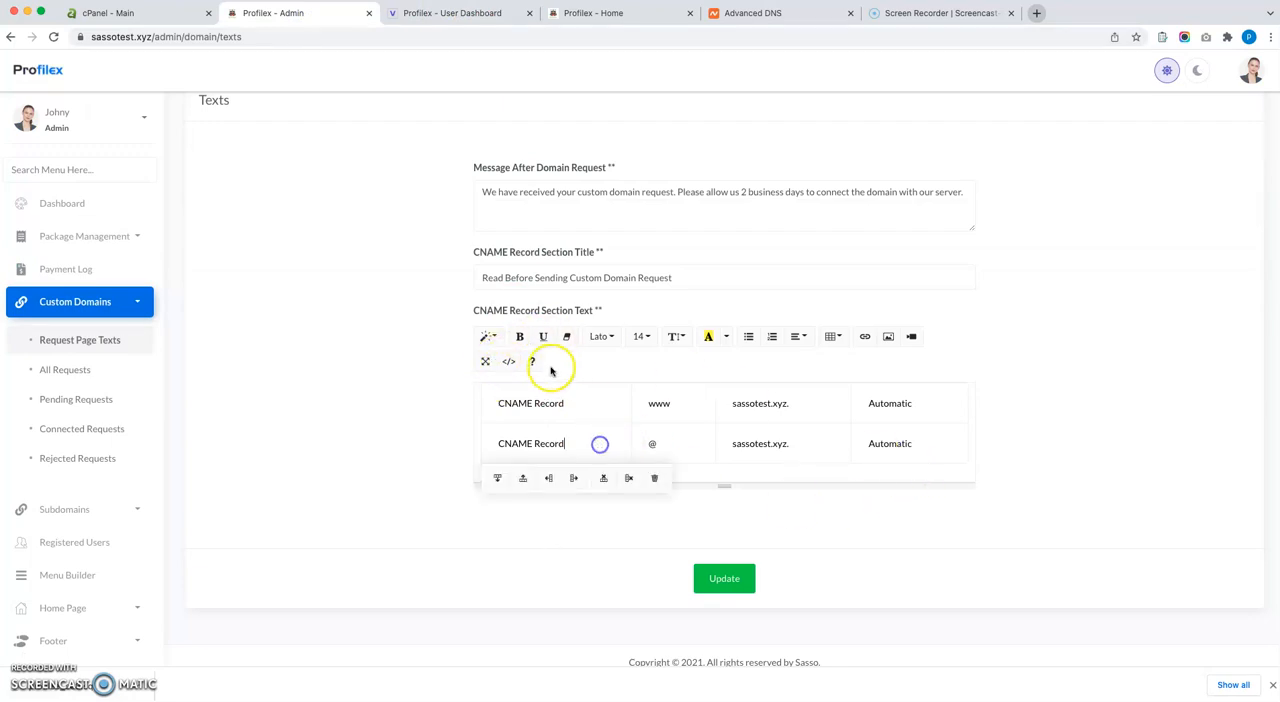
pyautogui.click(487, 362)
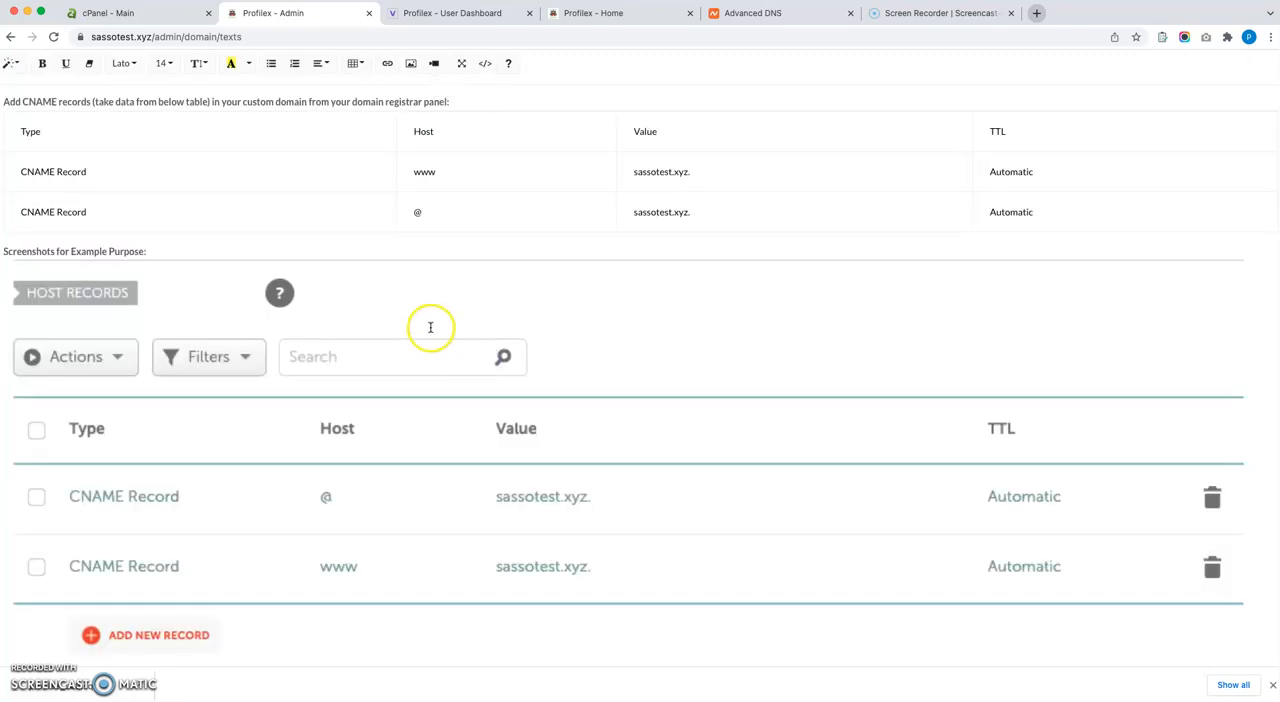
pyautogui.scroll(2, 430, 327)
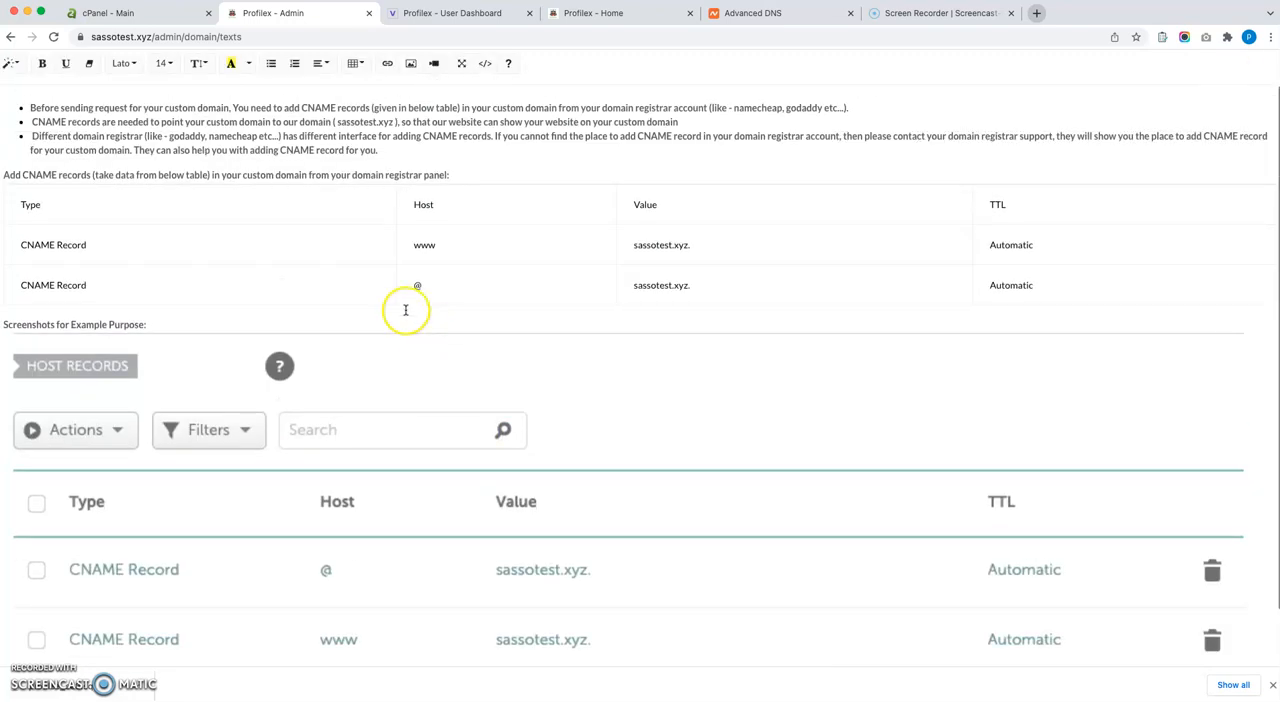
pyautogui.click(461, 63)
# Check the domain name in Namecheap, then open the Request Custom Domain form in the Profilex user dashboard.
pyautogui.click(765, 14)
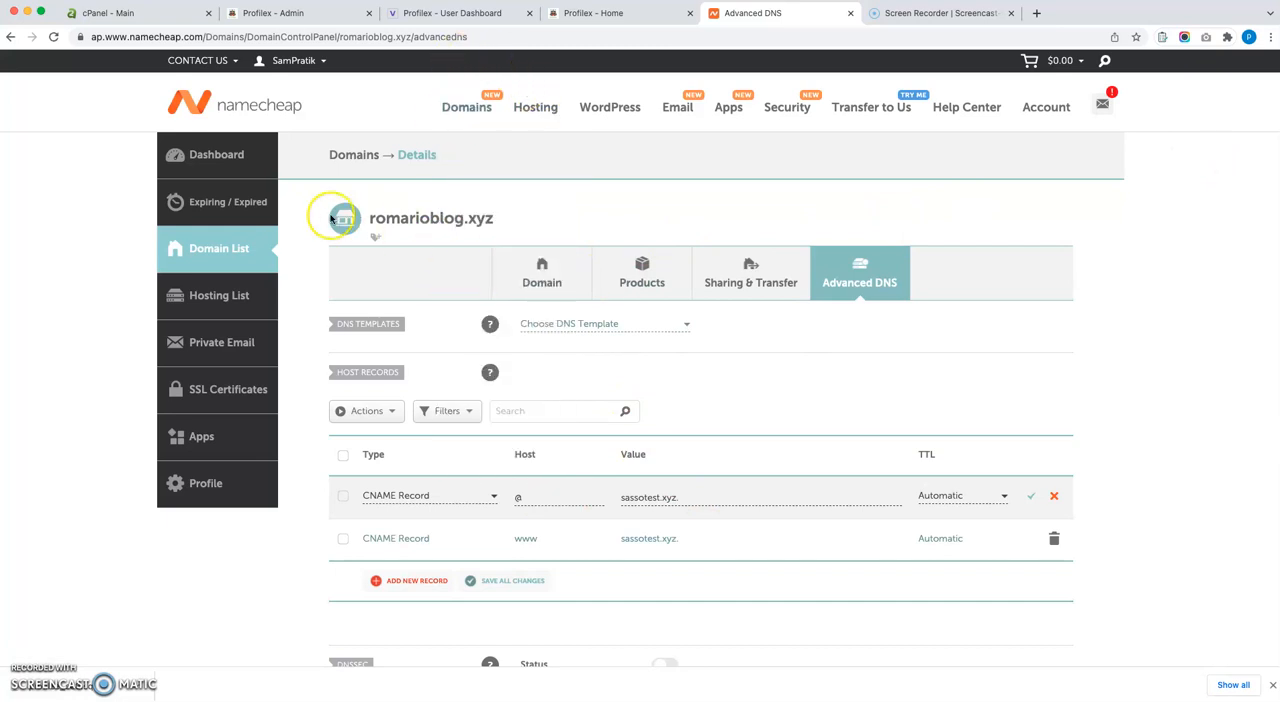
pyautogui.moveTo(533, 214); pyautogui.dragTo(392, 218)
pyautogui.click(607, 13)
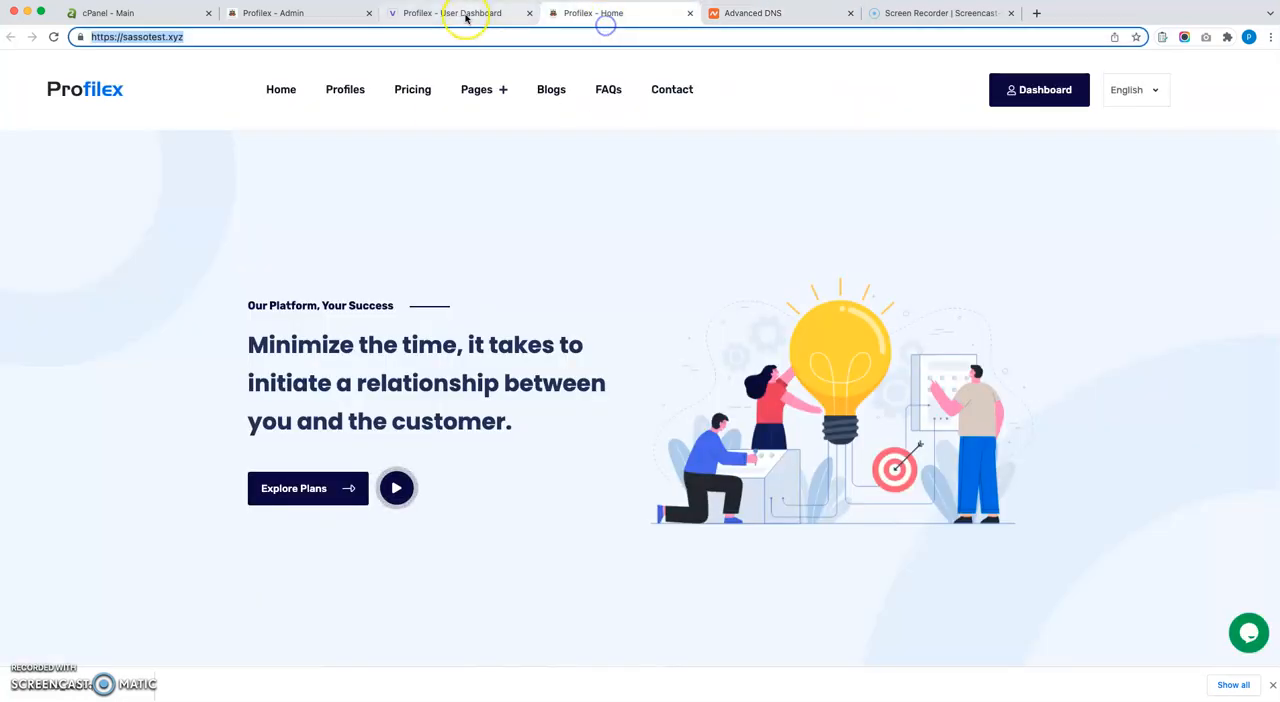
pyautogui.click(463, 13)
pyautogui.click(1150, 173)
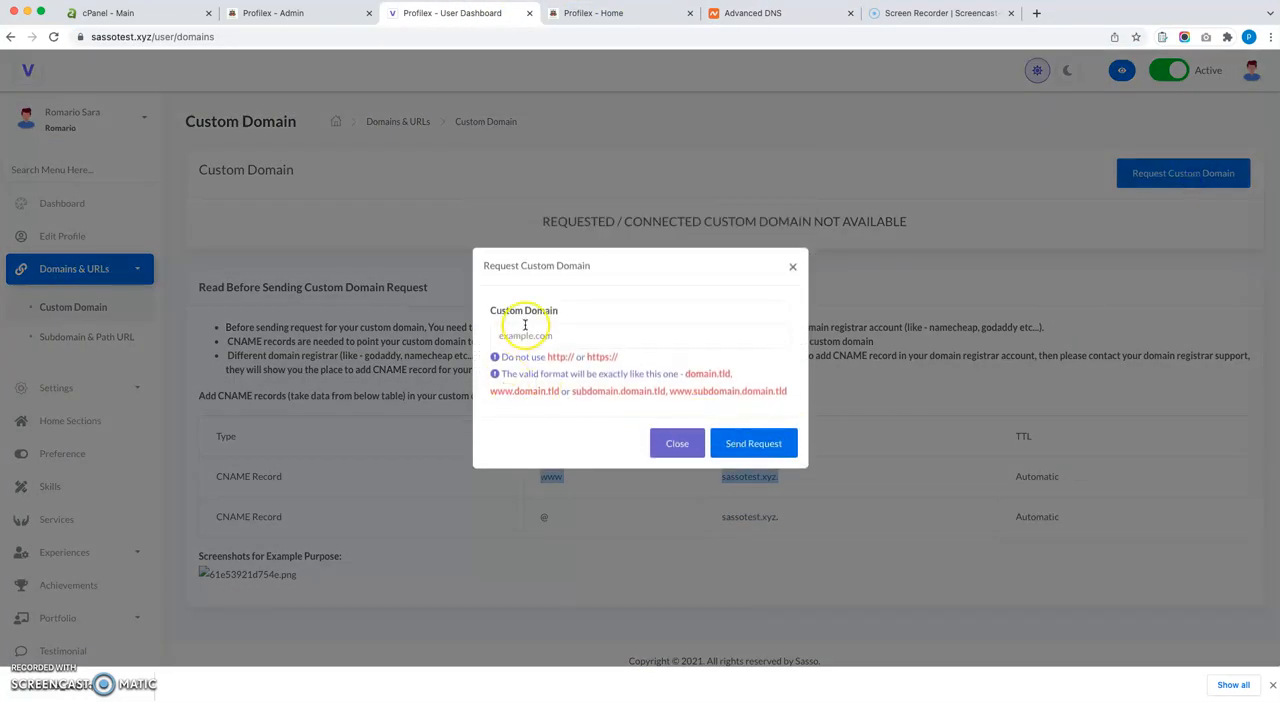
pyautogui.click(515, 336)
# Open All Requests of Custom Domains in the admin panel, look at the cPanel home page and return to the request form.
pyautogui.click(306, 14)
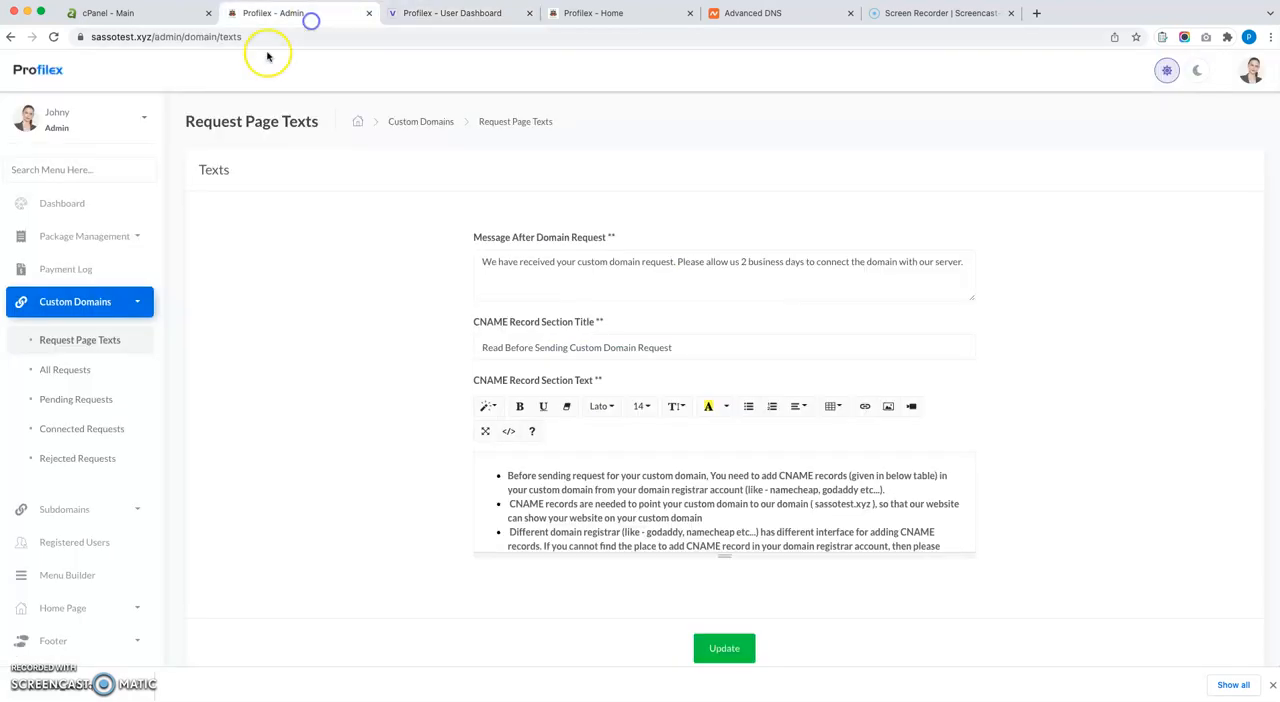
pyautogui.click(89, 371)
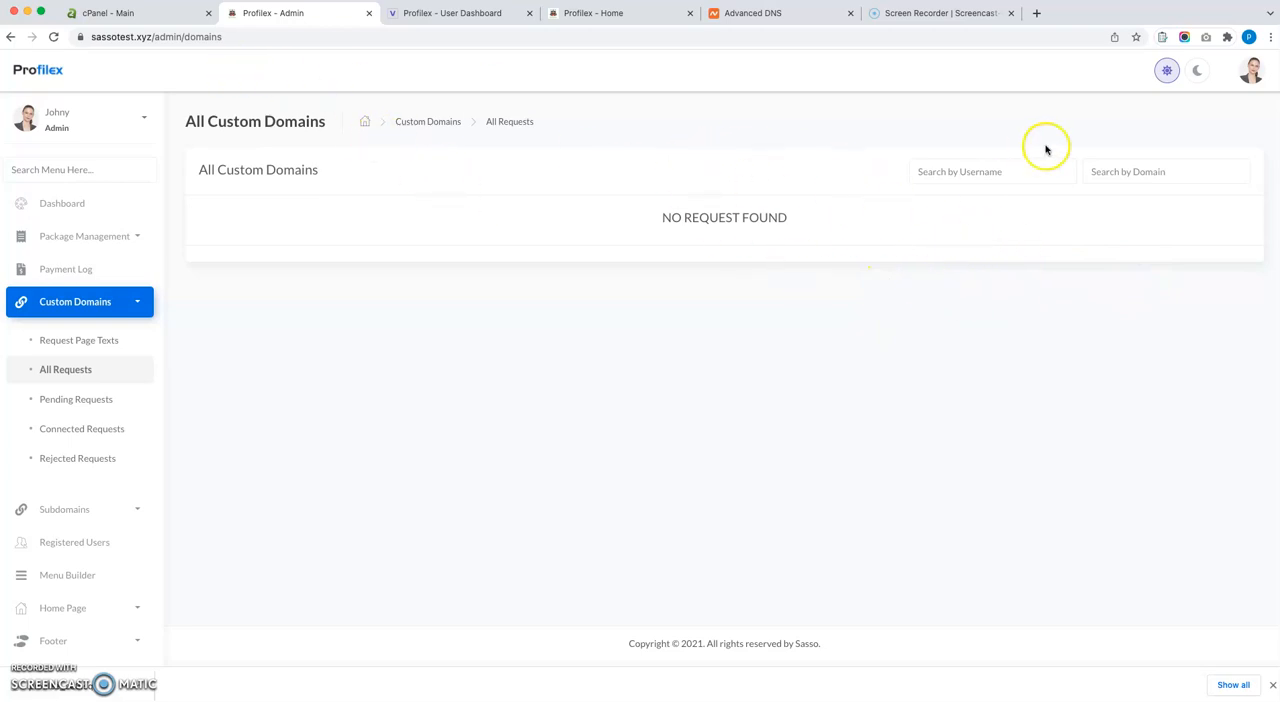
pyautogui.click(150, 14)
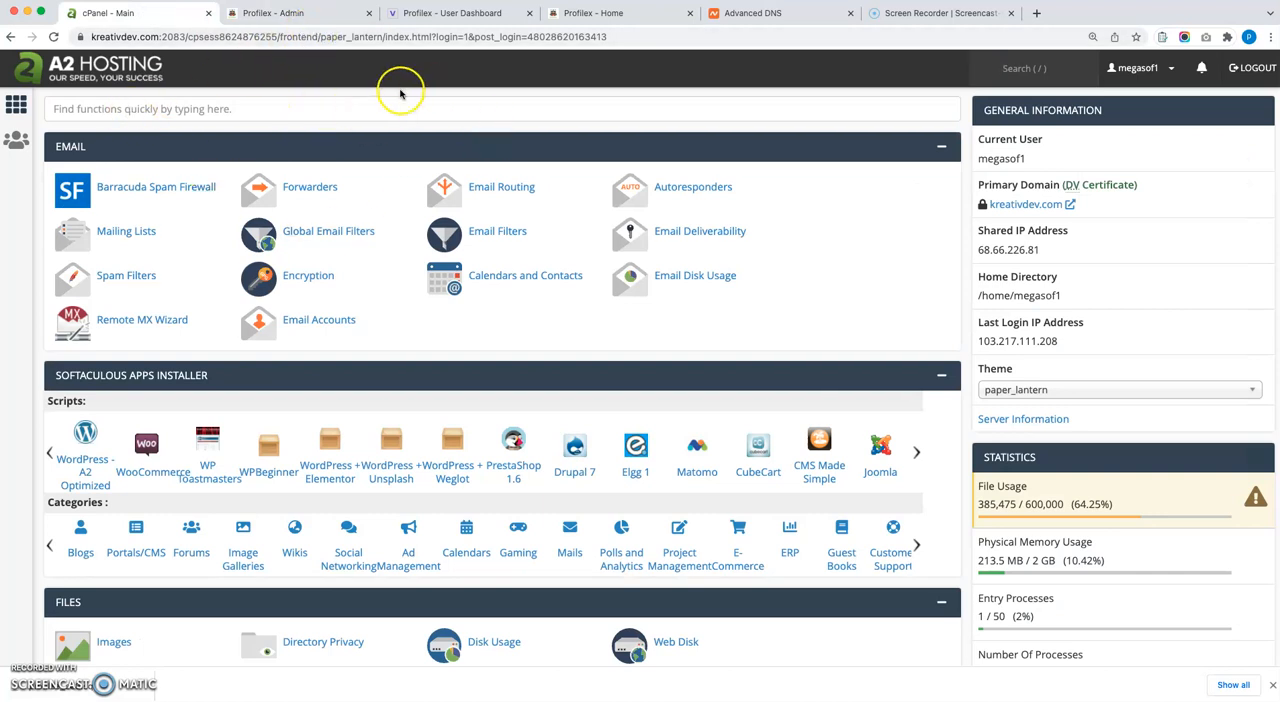
pyautogui.click(480, 14)
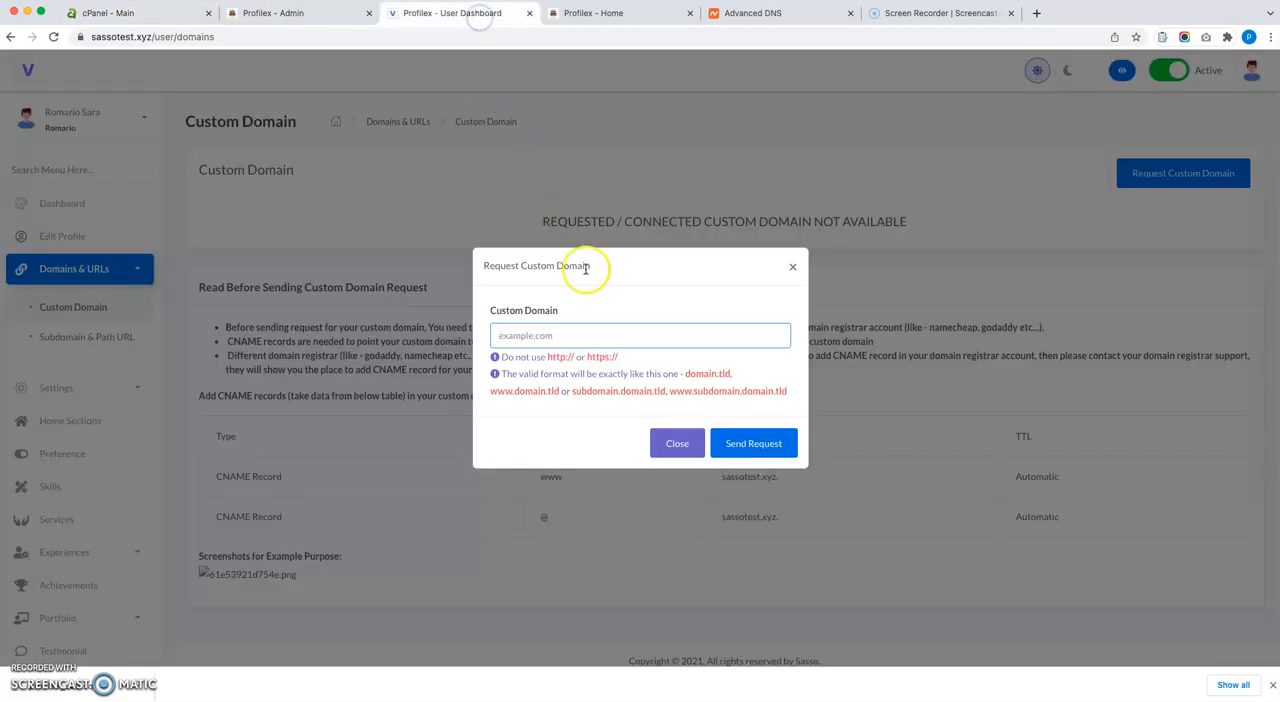
# Open whatsmydns.net in a new browser tab and enter romarioblog.xyz as the domain to look up.
pyautogui.click(1036, 13)
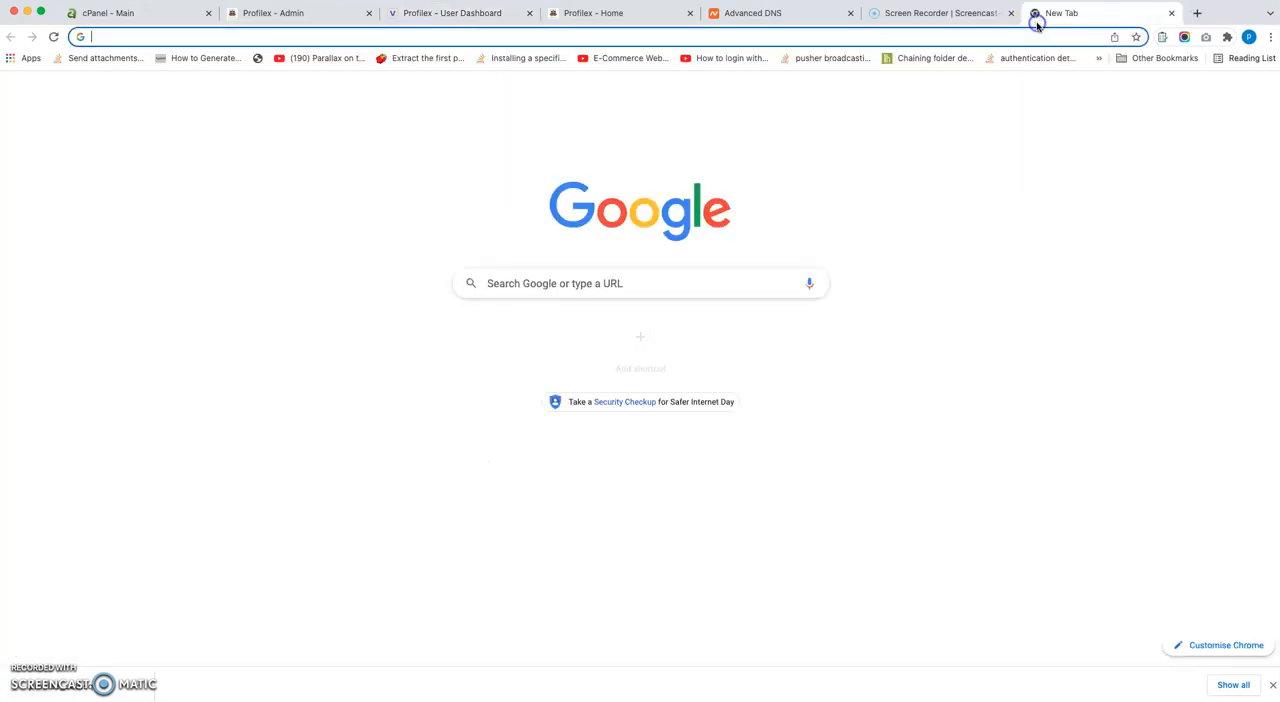
pyautogui.write('whats')
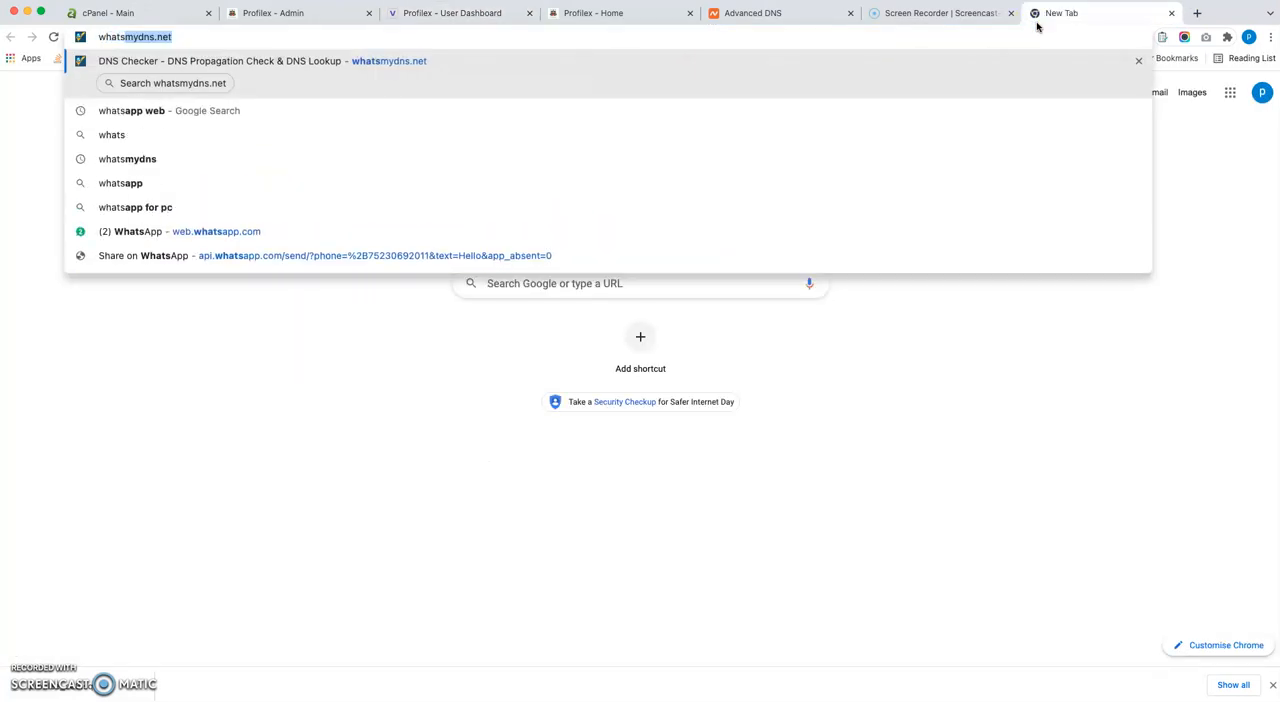
pyautogui.press('Return')
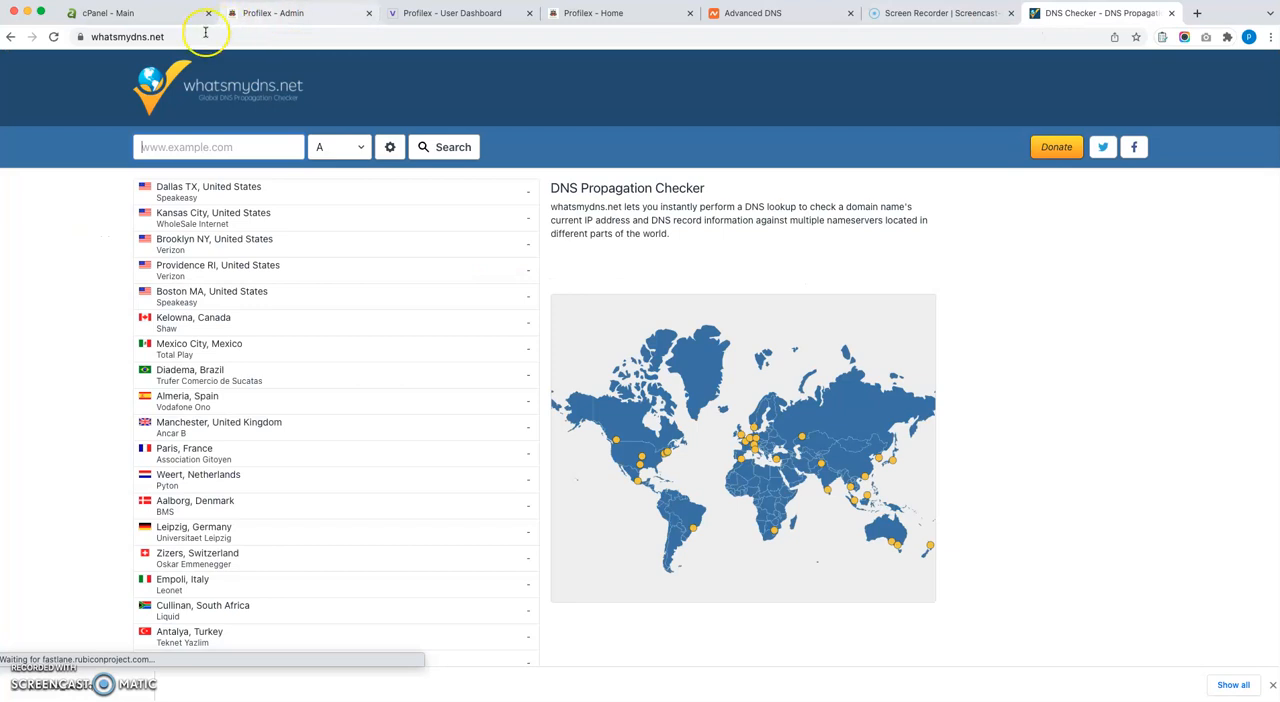
pyautogui.click(231, 147)
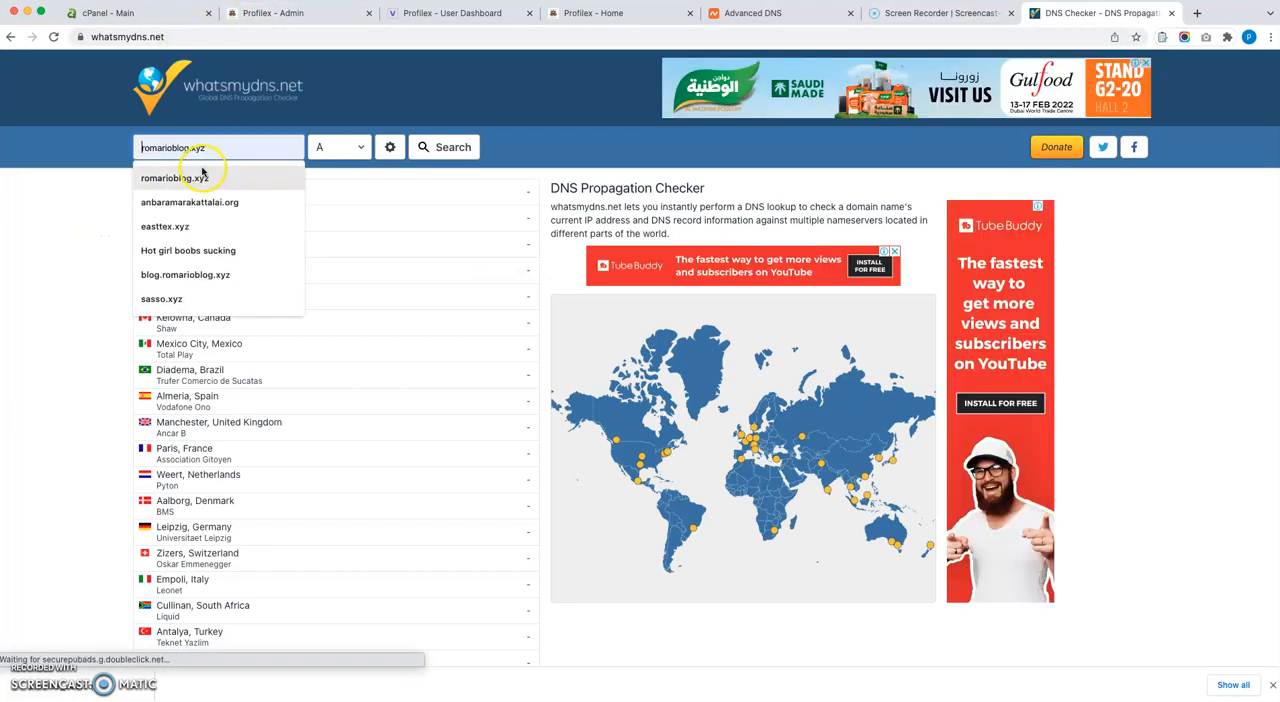
pyautogui.click(205, 174)
pyautogui.moveTo(245, 147); pyautogui.dragTo(143, 142)
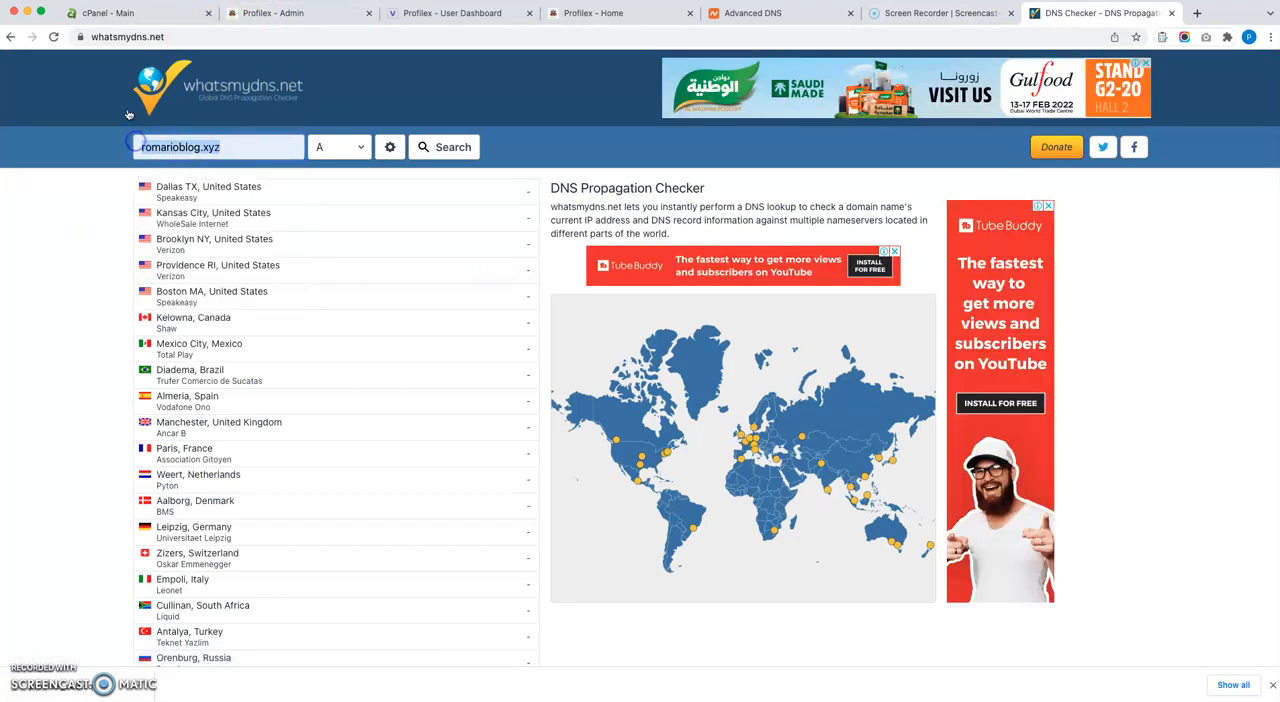
pyautogui.click(110, 33)
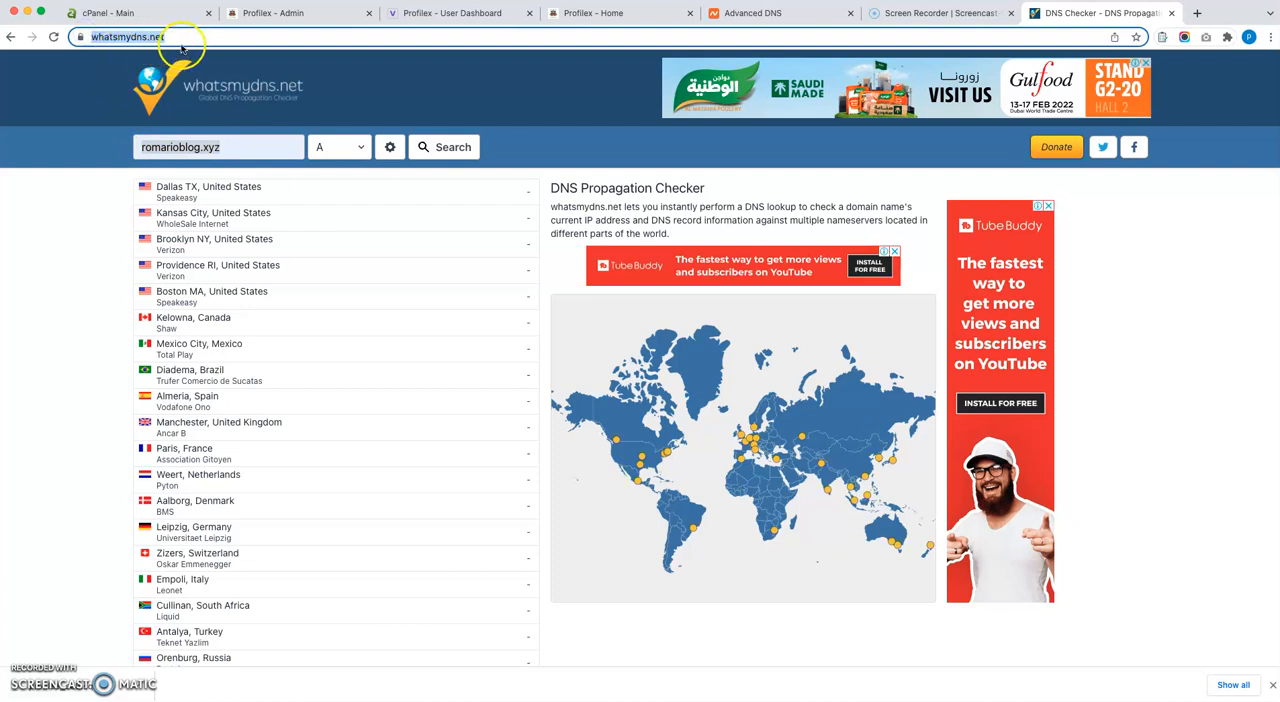
# Run a CNAME lookup for the entered domain and examine the propagation results for all listed locations.
pyautogui.click(336, 150)
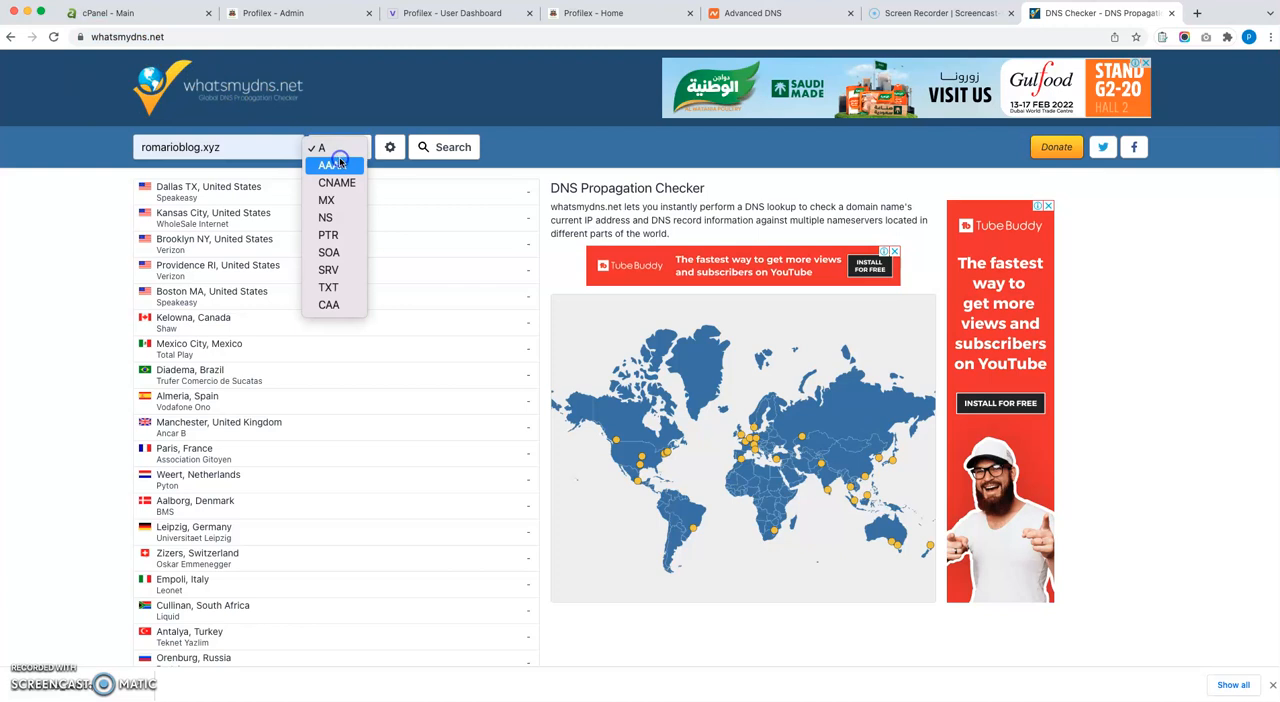
pyautogui.click(339, 183)
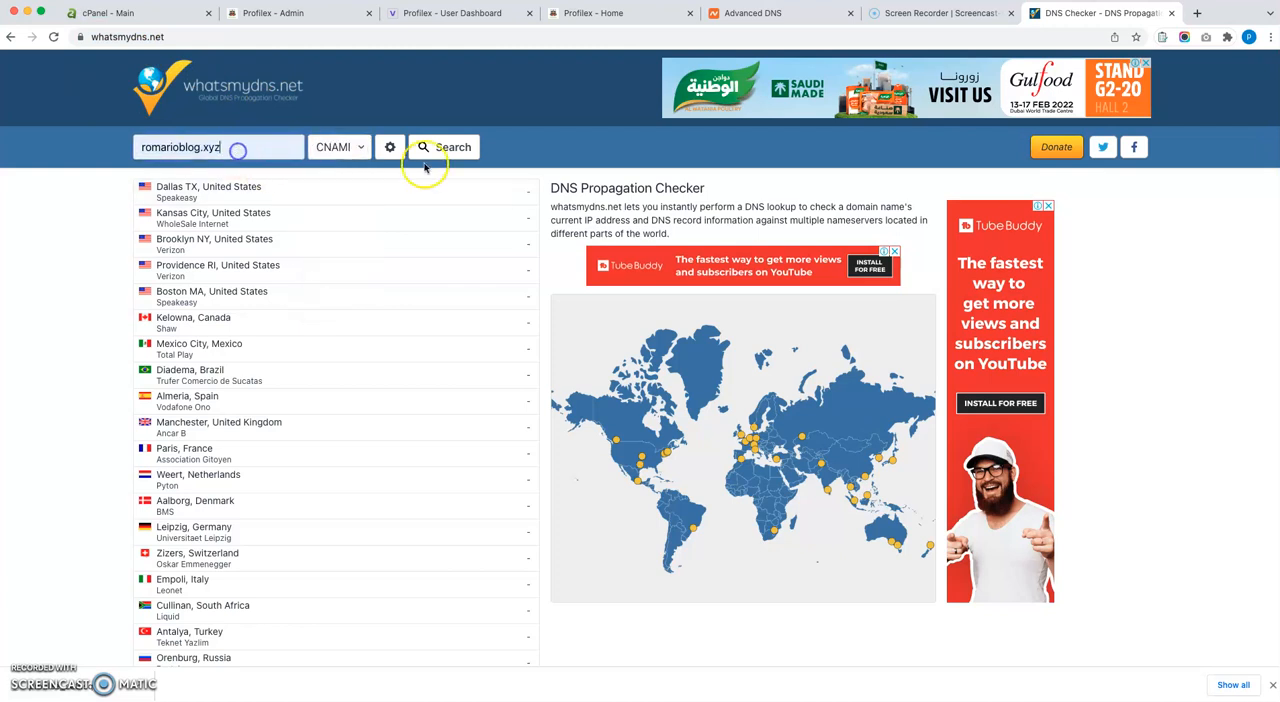
pyautogui.click(452, 149)
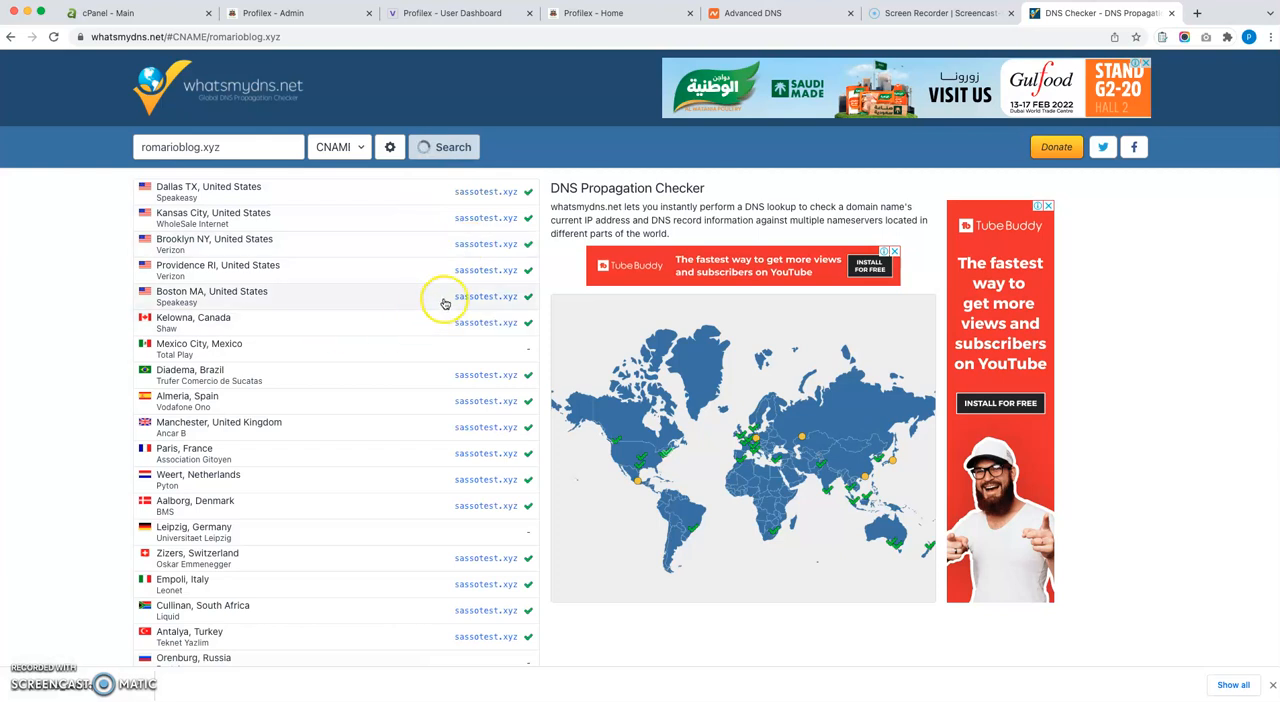
pyautogui.scroll(-5, 443, 296)
pyautogui.scroll(5, 445, 304)
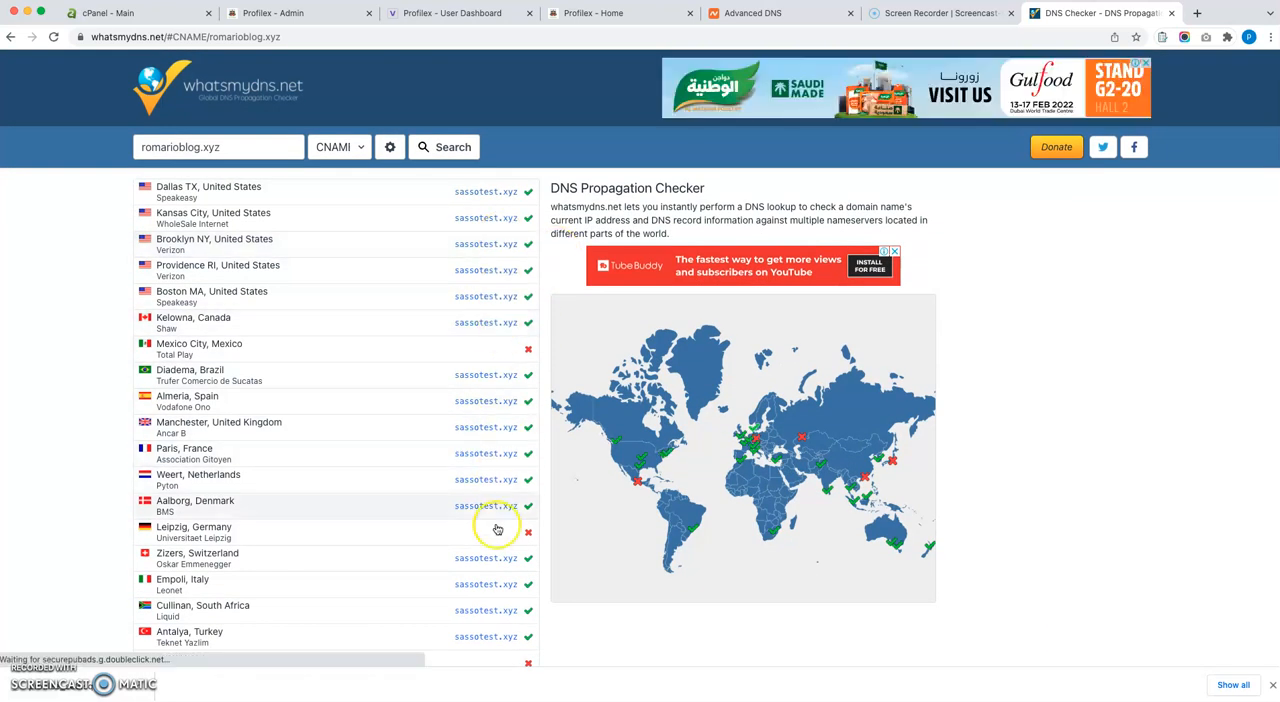
pyautogui.scroll(-5, 506, 391)
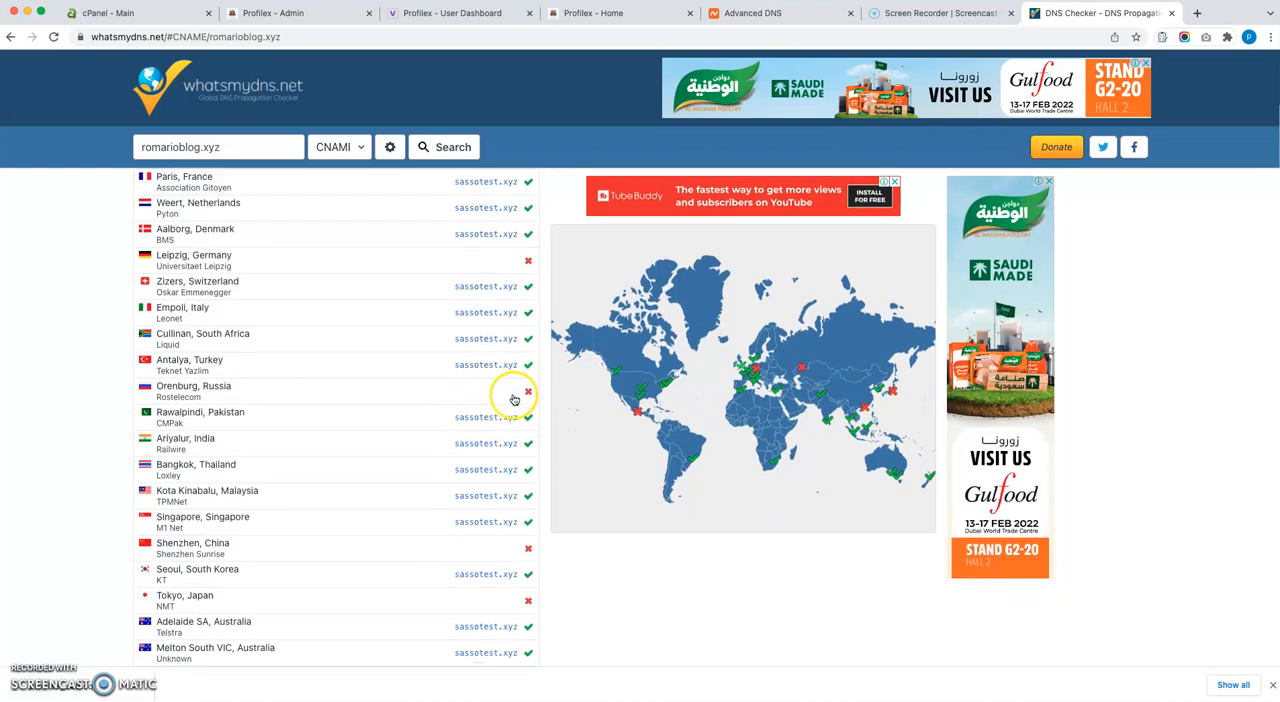
pyautogui.scroll(5, 500, 380)
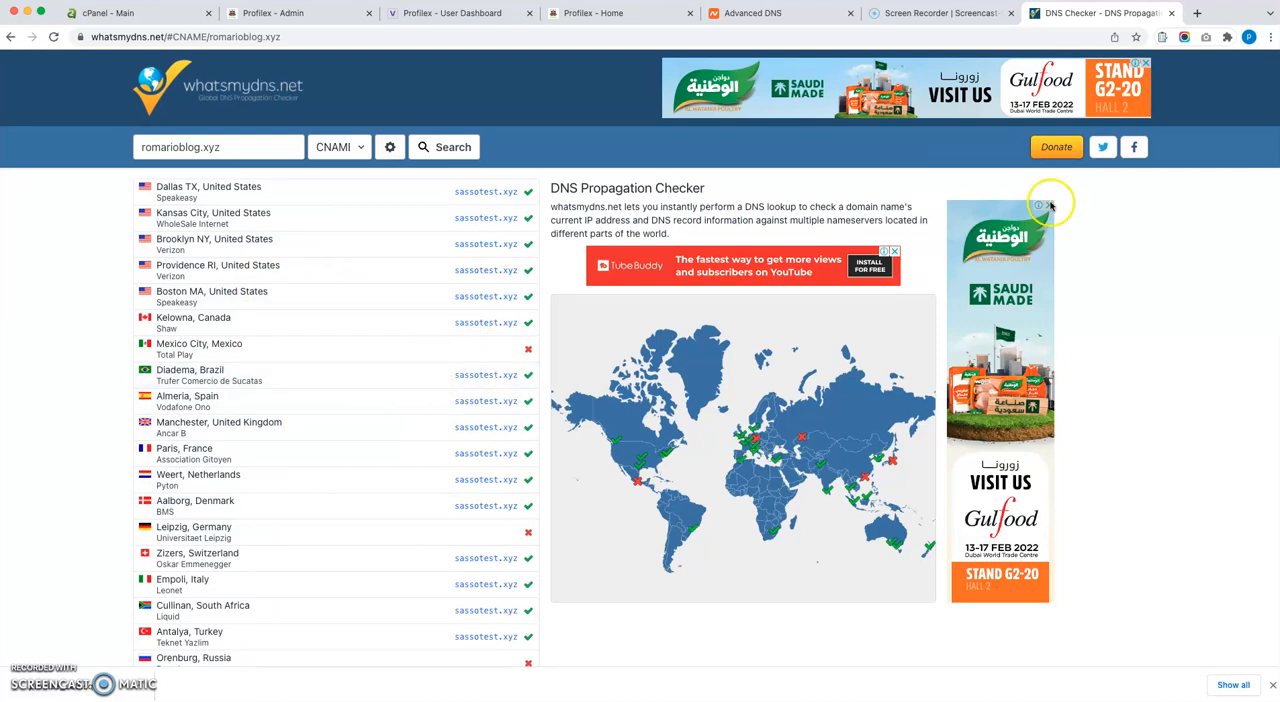
# Copy romarioblog.xyz from the DNS checker and paste it as the custom domain in the user dashboard's request form.
pyautogui.click(762, 13)
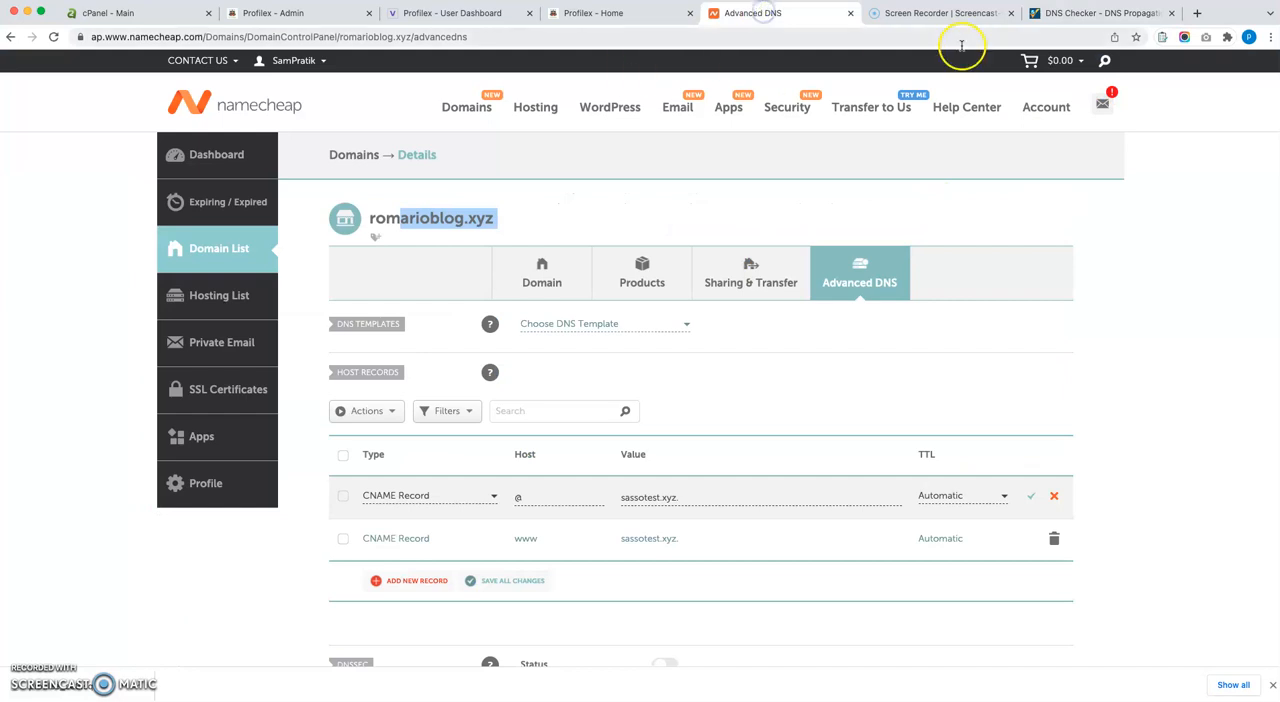
pyautogui.click(618, 14)
pyautogui.click(1053, 15)
pyautogui.moveTo(222, 147); pyautogui.dragTo(136, 147)
pyautogui.hotkey('ctrl', 'c')
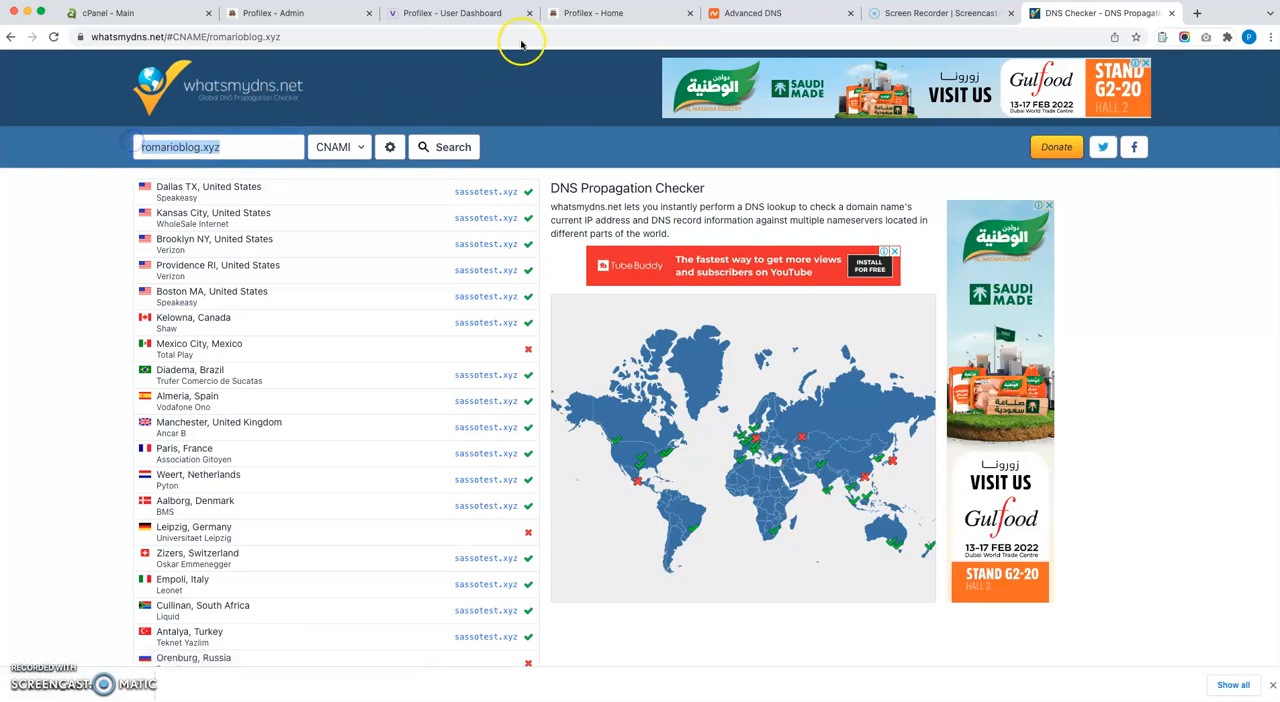
pyautogui.click(606, 14)
pyautogui.click(472, 14)
pyautogui.click(573, 320)
pyautogui.hotkey('ctrl', 'v')
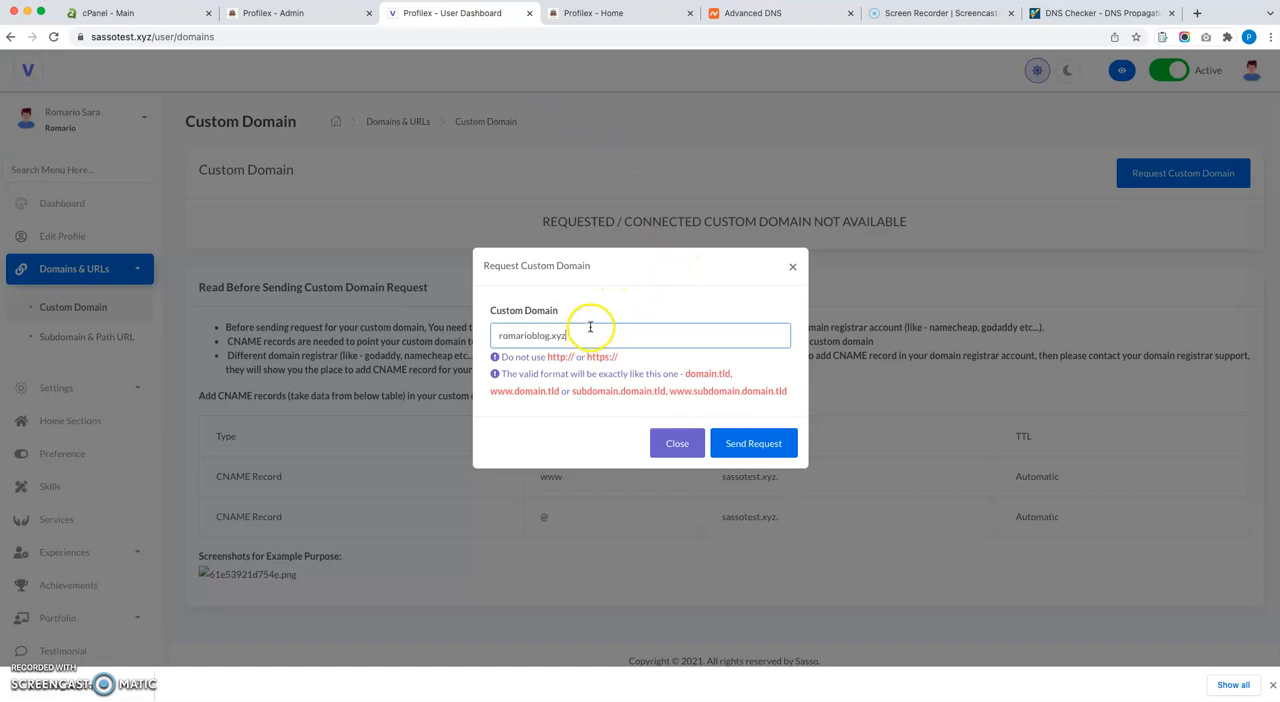
# Check the entered domain against the valid format examples and send the custom domain request.
pyautogui.click(688, 378)
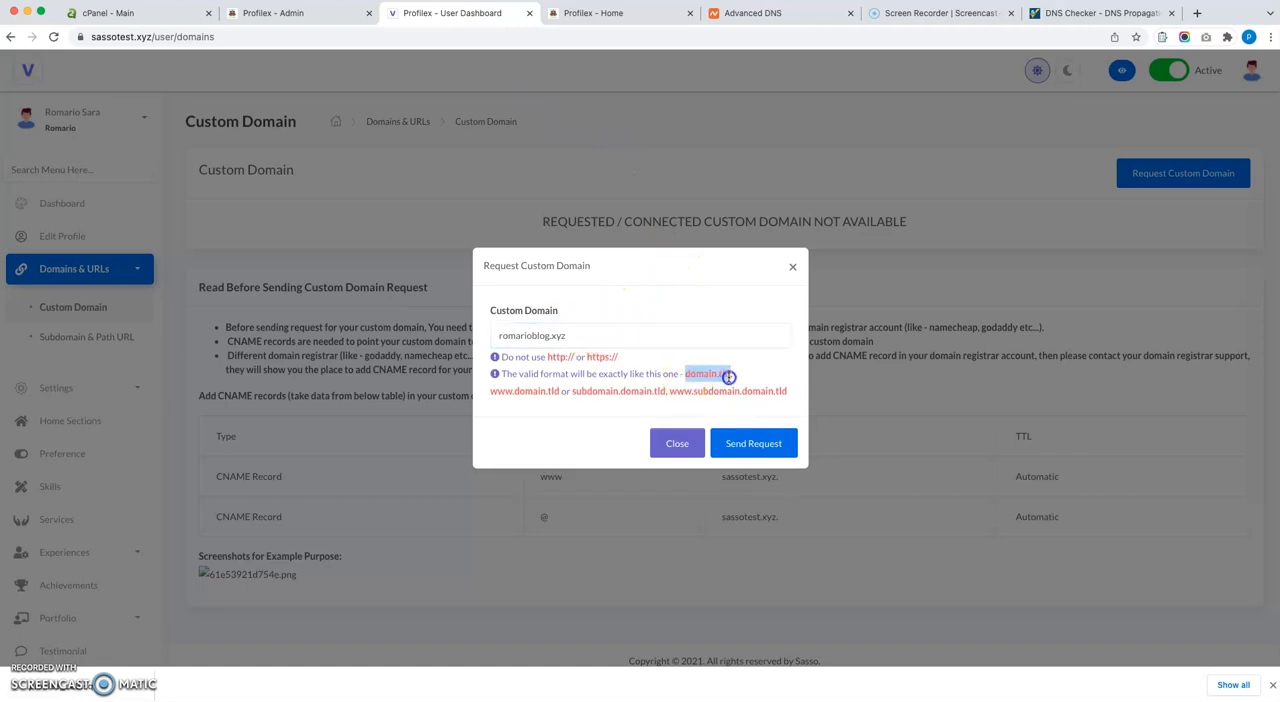
pyautogui.moveTo(490, 391); pyautogui.dragTo(638, 395)
pyautogui.click(519, 339)
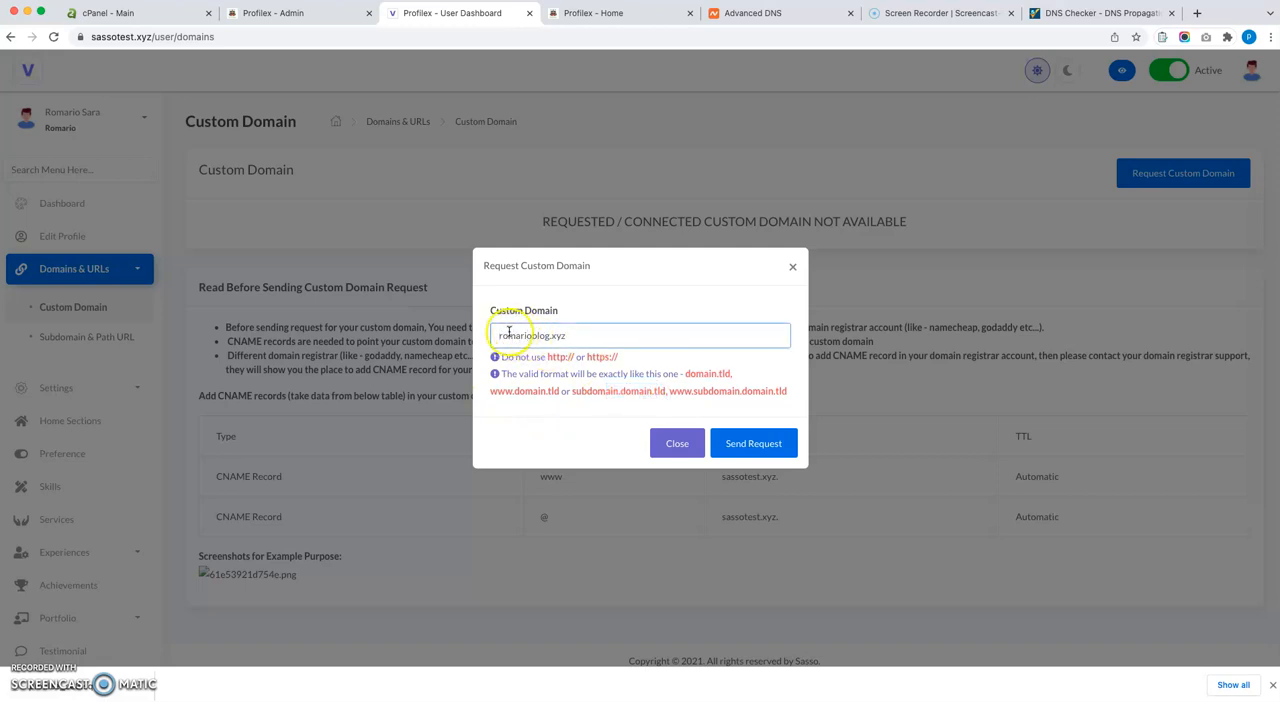
pyautogui.click(742, 452)
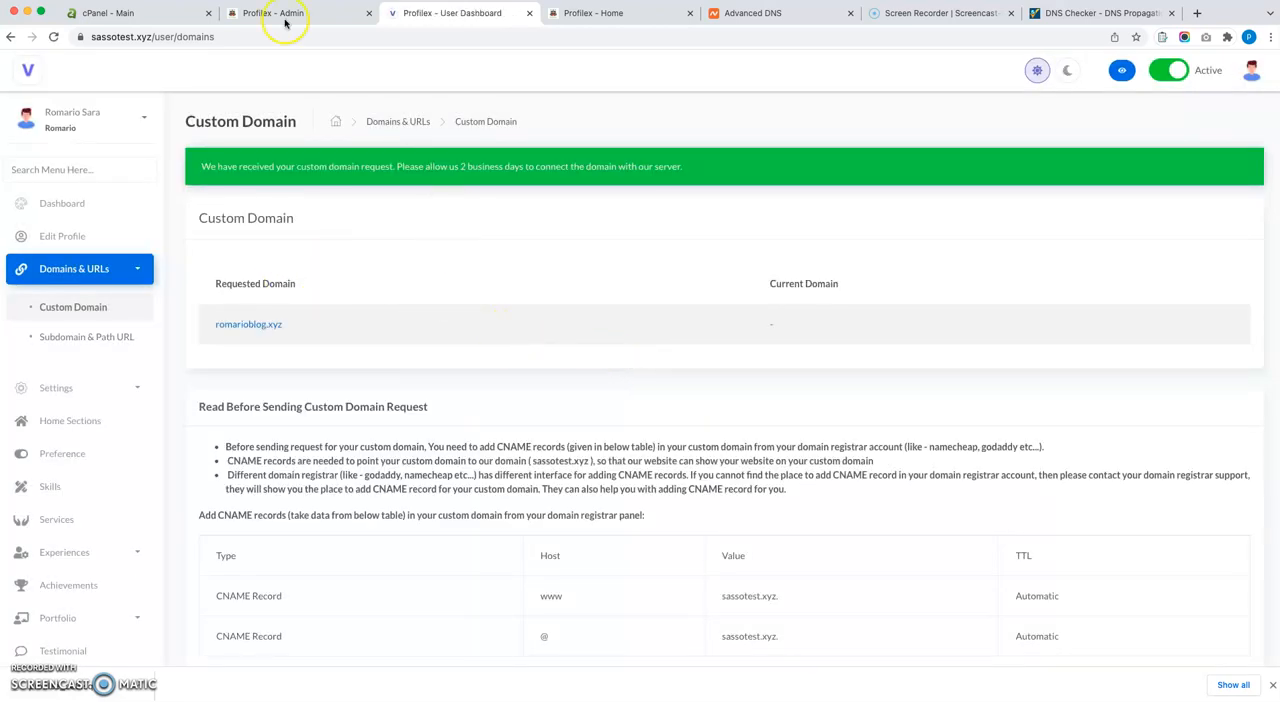
# Reload the admin panel's All Custom Domains list and check the username and requested domain of the new request.
pyautogui.click(246, 15)
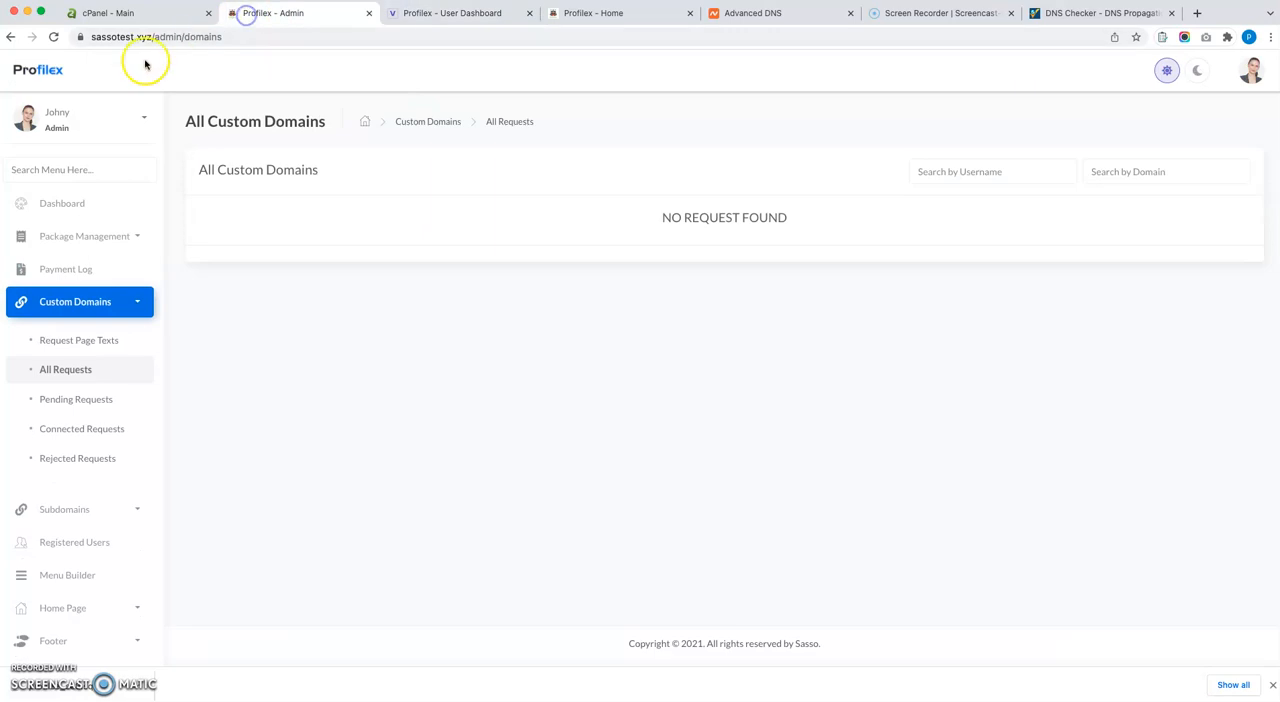
pyautogui.click(56, 38)
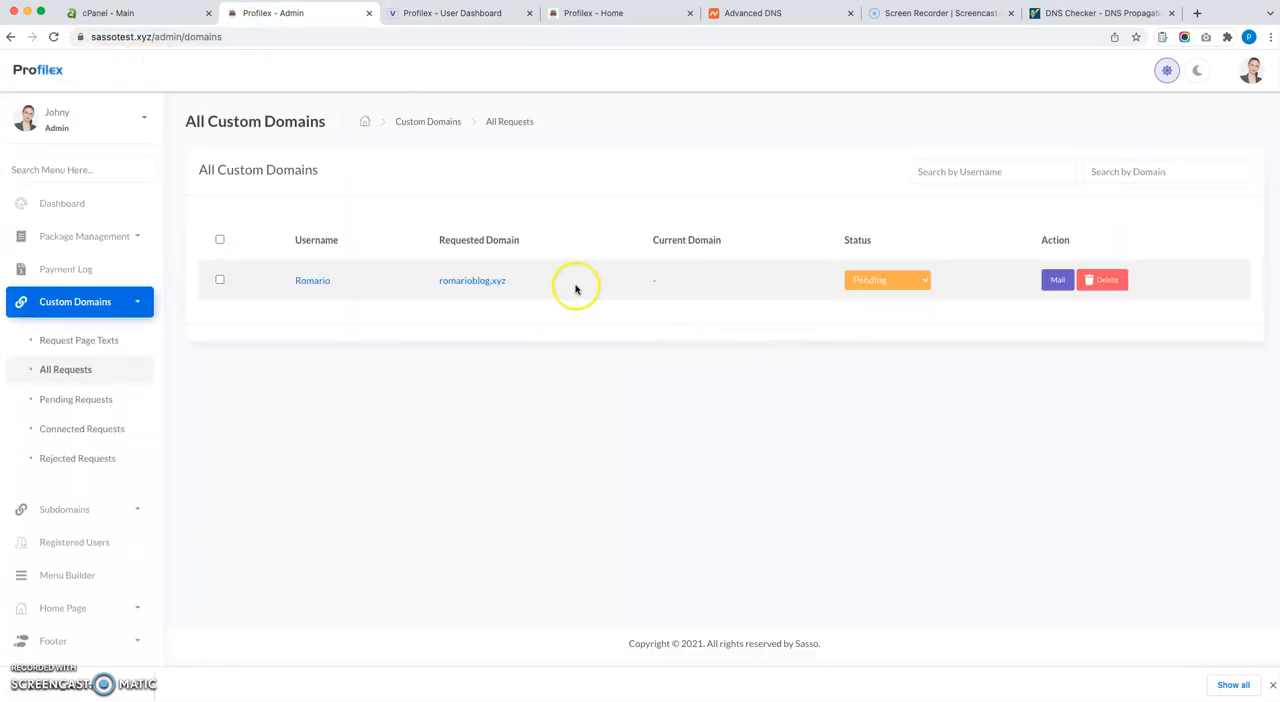
pyautogui.moveTo(552, 293); pyautogui.dragTo(294, 277)
pyautogui.click(517, 409)
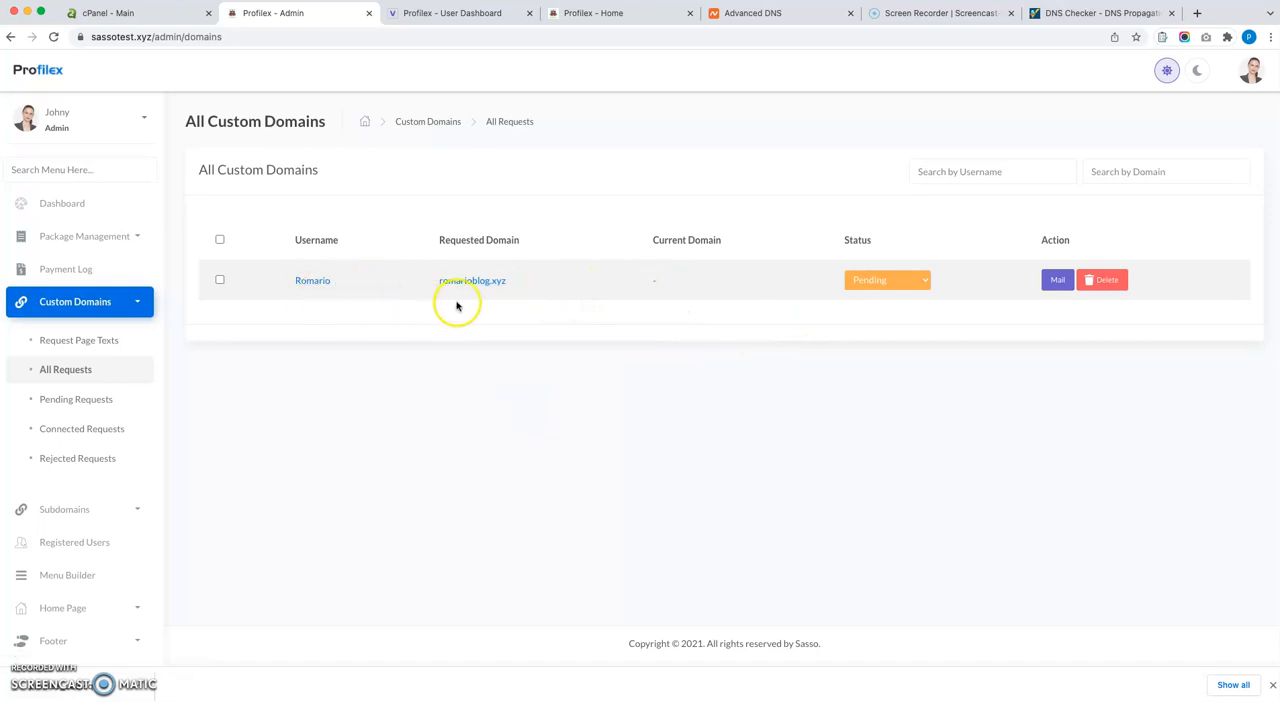
# Copy the requested domain romarioblog.xyz from the admin panel and enter it as the new domain name in cPanel's Addon Domains form.
pyautogui.moveTo(431, 284)
pyautogui.mouseDown()
pyautogui.moveTo(523, 286)
pyautogui.moveTo(431, 281)
pyautogui.mouseUp()
pyautogui.click(523, 286)
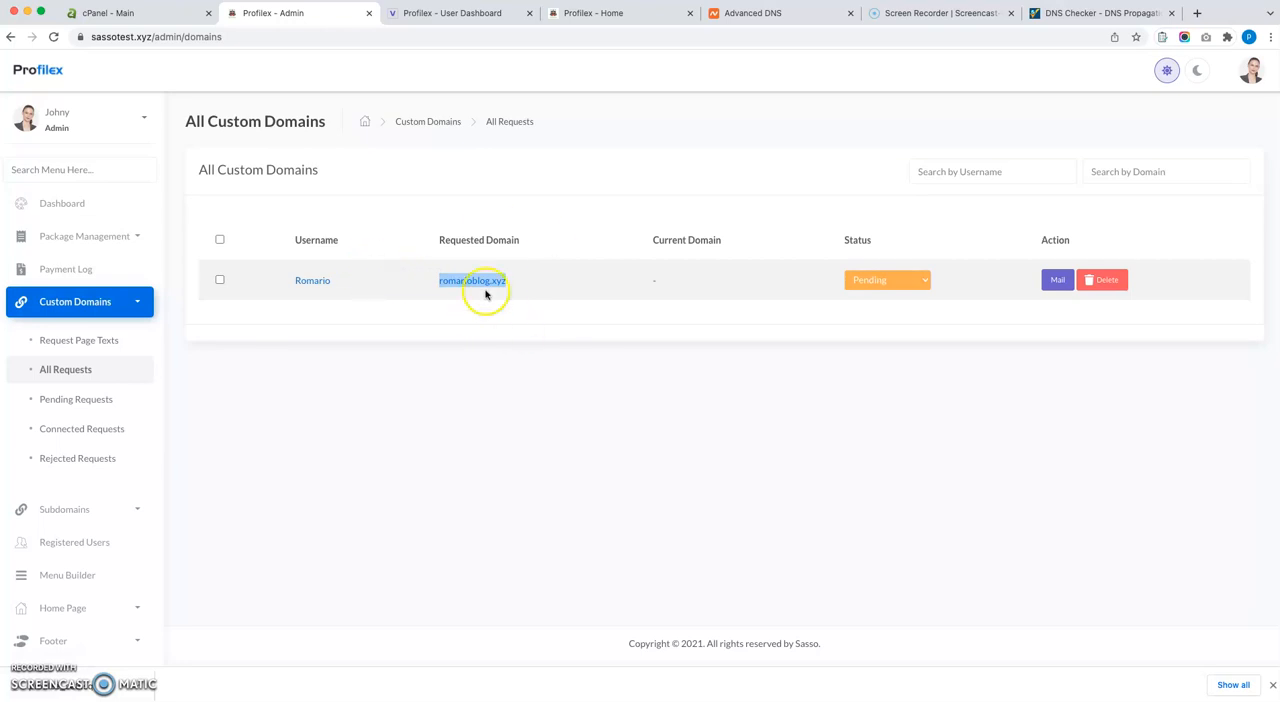
pyautogui.click(139, 22)
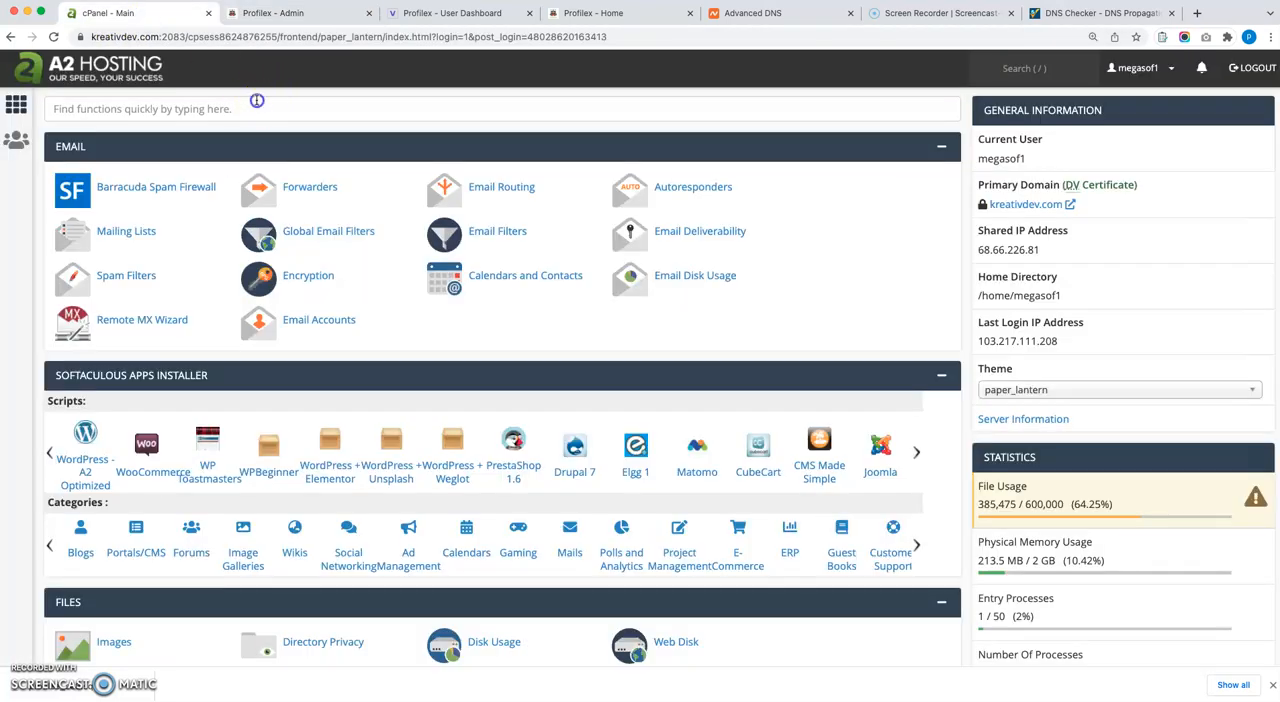
pyautogui.click(251, 104)
pyautogui.write('add')
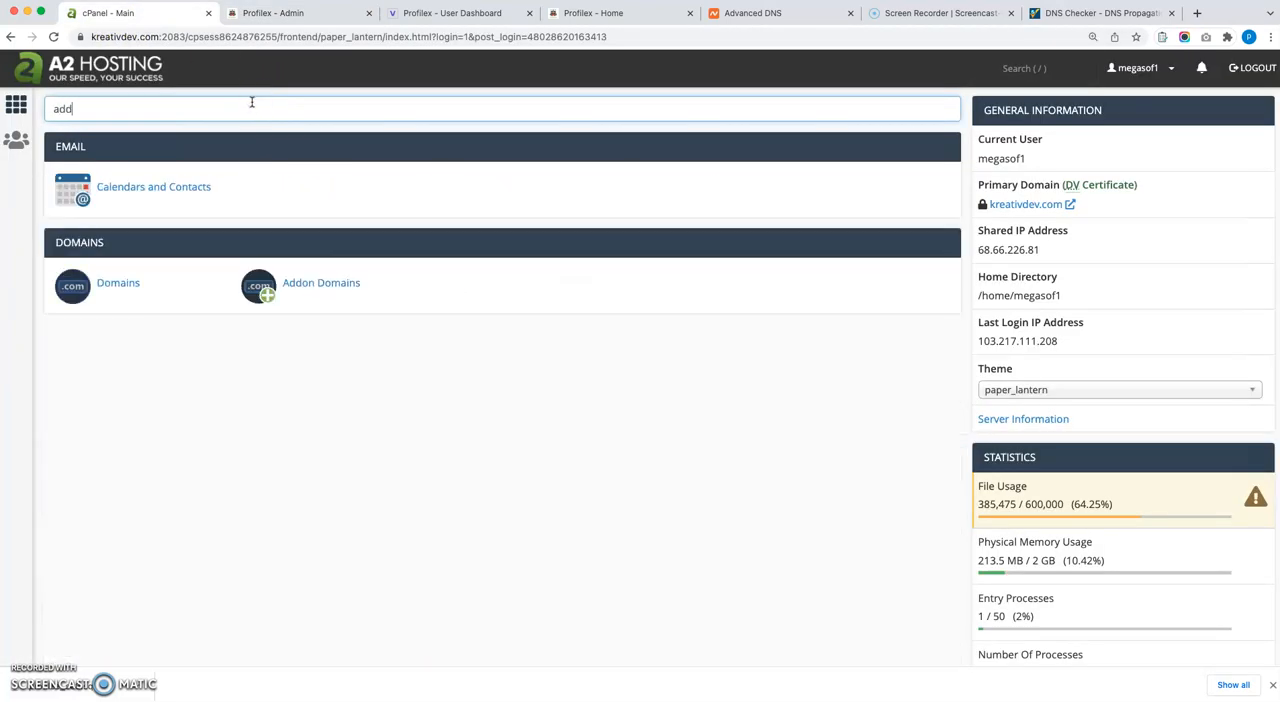
pyautogui.click(324, 288)
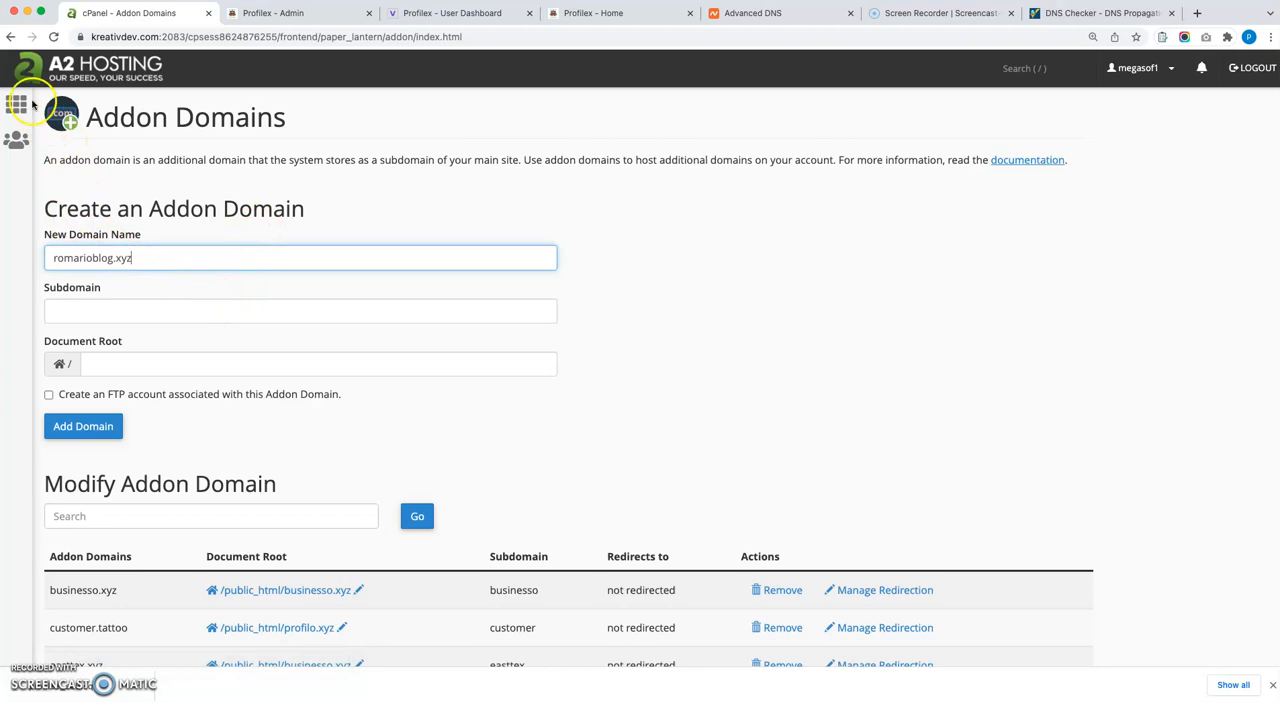
# Open the cPanel main page in a separate tab, search its functions for "file" and open File Manager.
pyautogui.rightClick(20, 108)
pyautogui.click(22, 113)
pyautogui.click(243, 13)
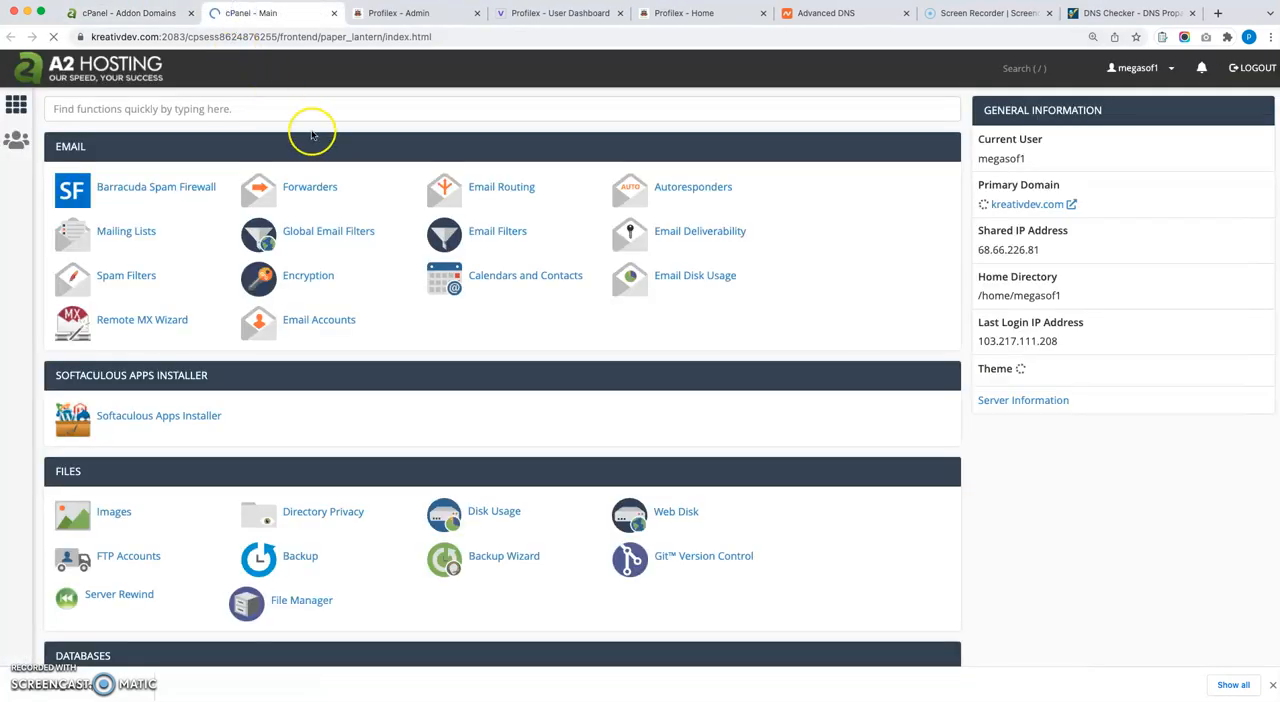
pyautogui.click(163, 111)
pyautogui.write('file')
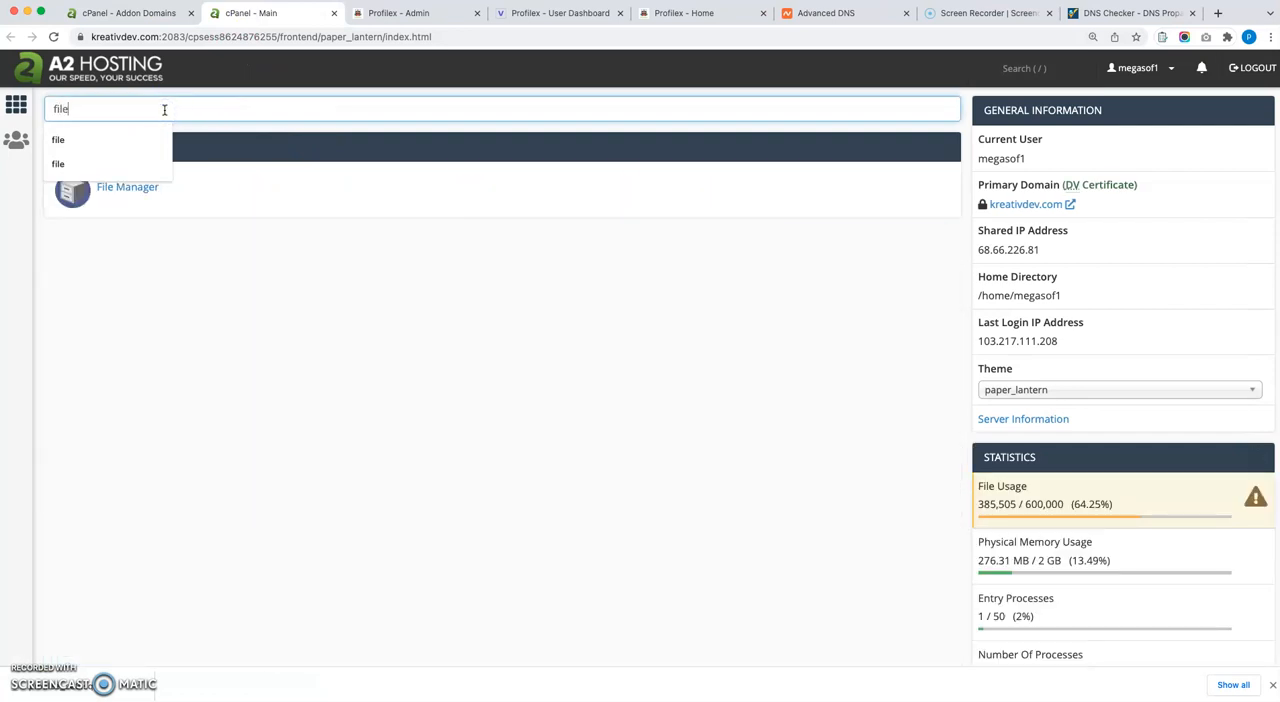
pyautogui.click(143, 189)
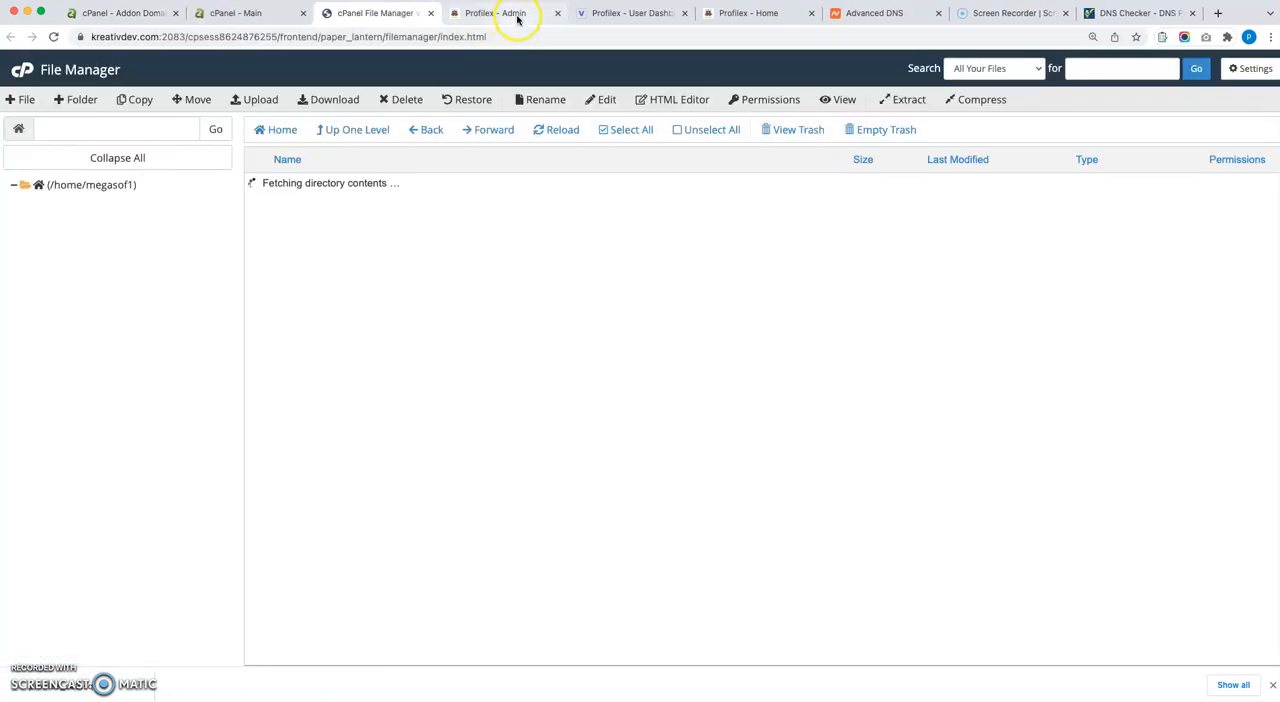
# Check the main website's domain name in the Profilex admin panel's web address.
pyautogui.click(521, 18)
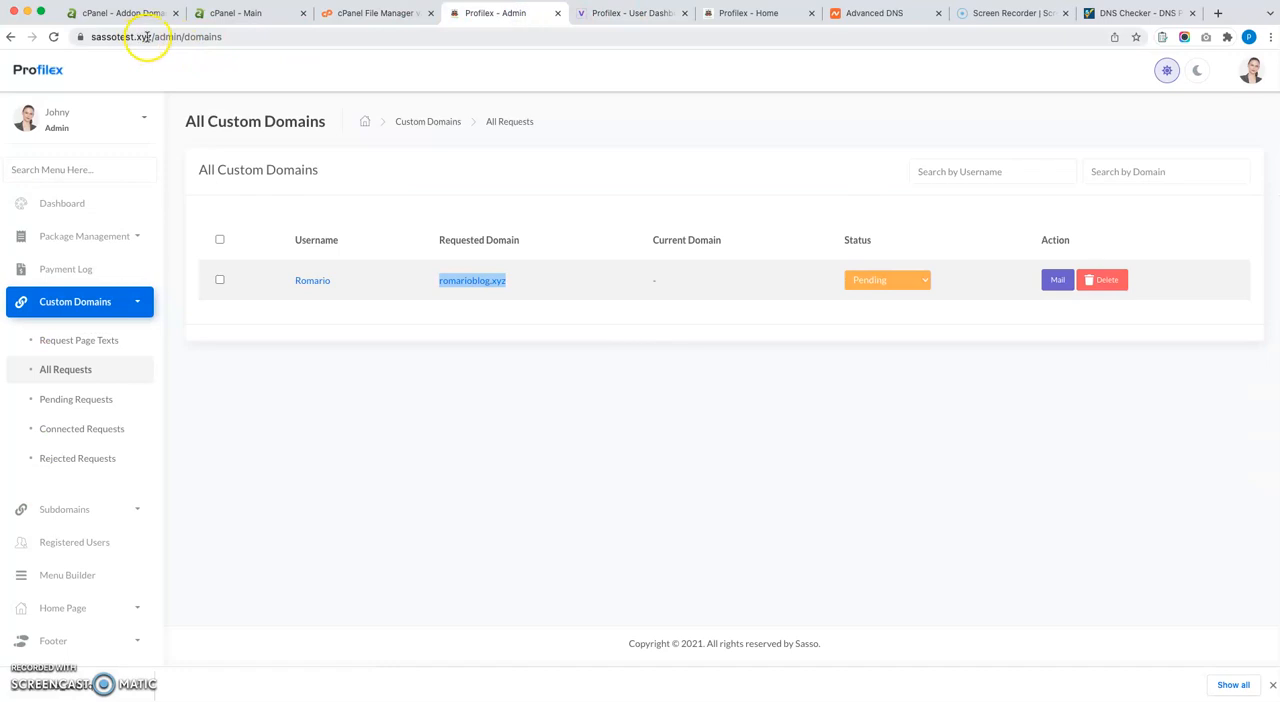
pyautogui.click(147, 37)
pyautogui.click(361, 13)
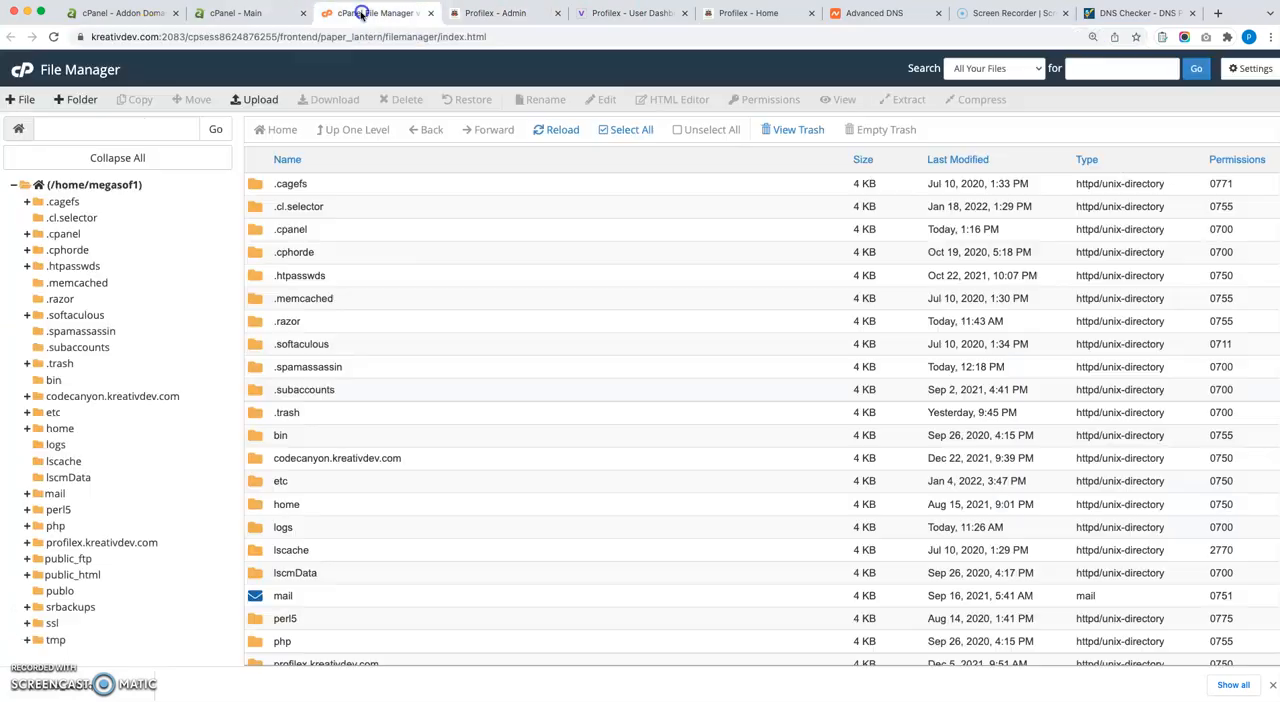
pyautogui.click(482, 16)
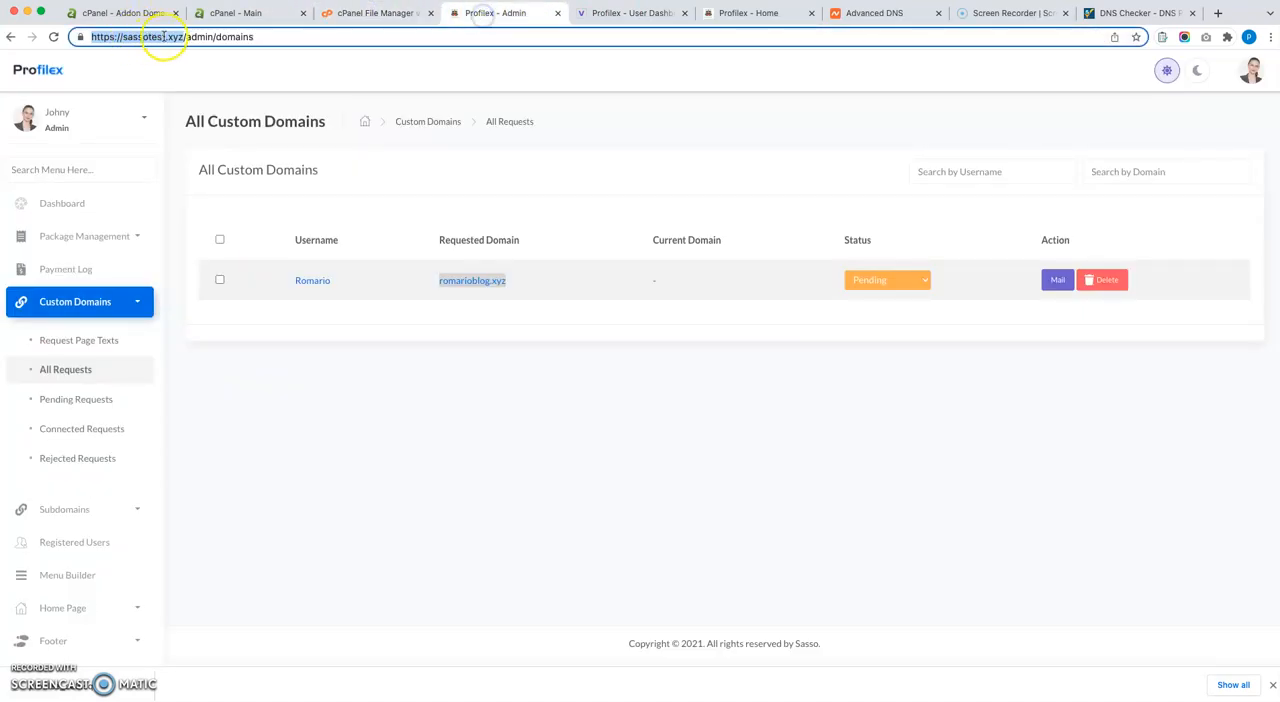
# Open the public_html/sassotest.xyz folder in cPanel File Manager and check its directory path.
pyautogui.click(360, 13)
pyautogui.scroll(-5, 340, 366)
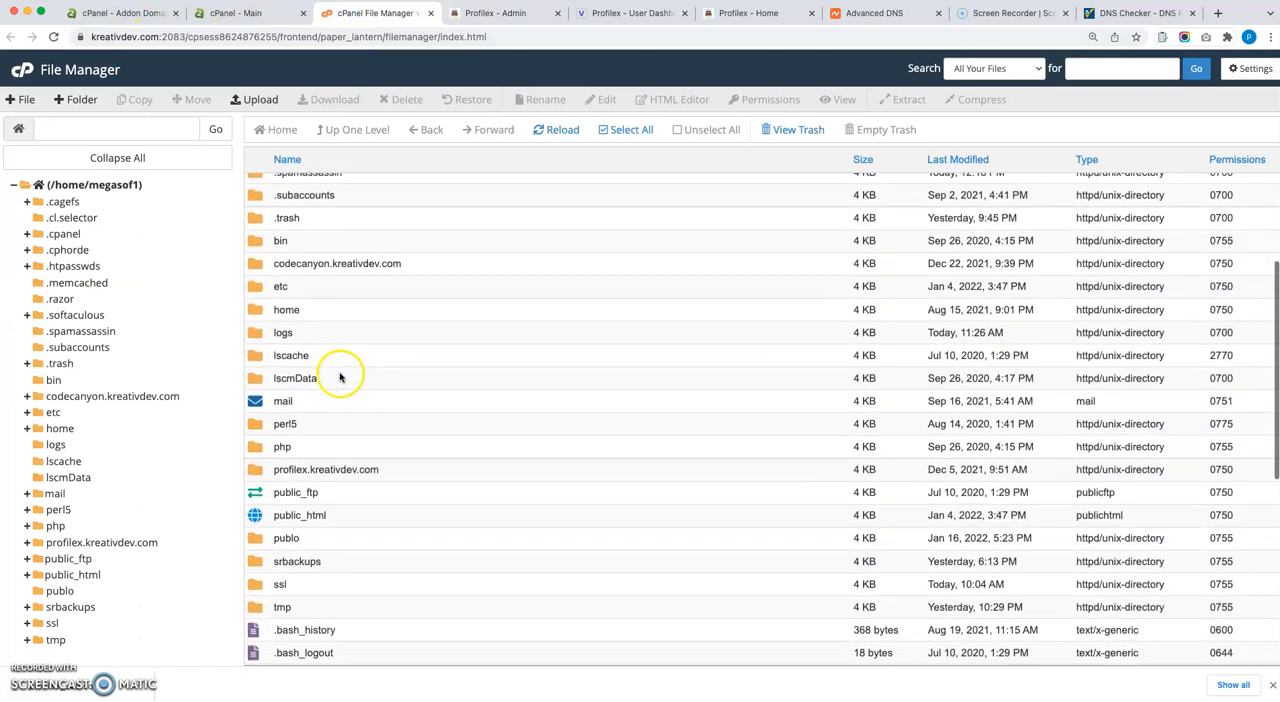
pyautogui.doubleClick(360, 437)
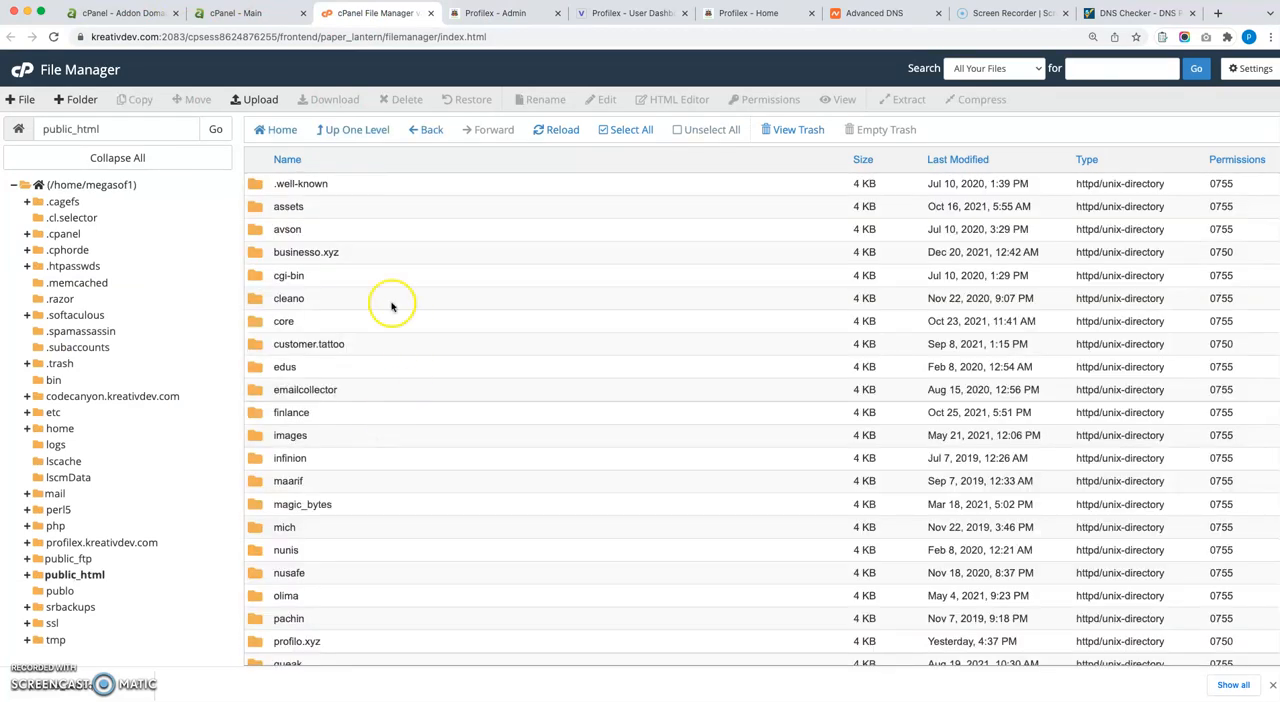
pyautogui.scroll(-4, 360, 499)
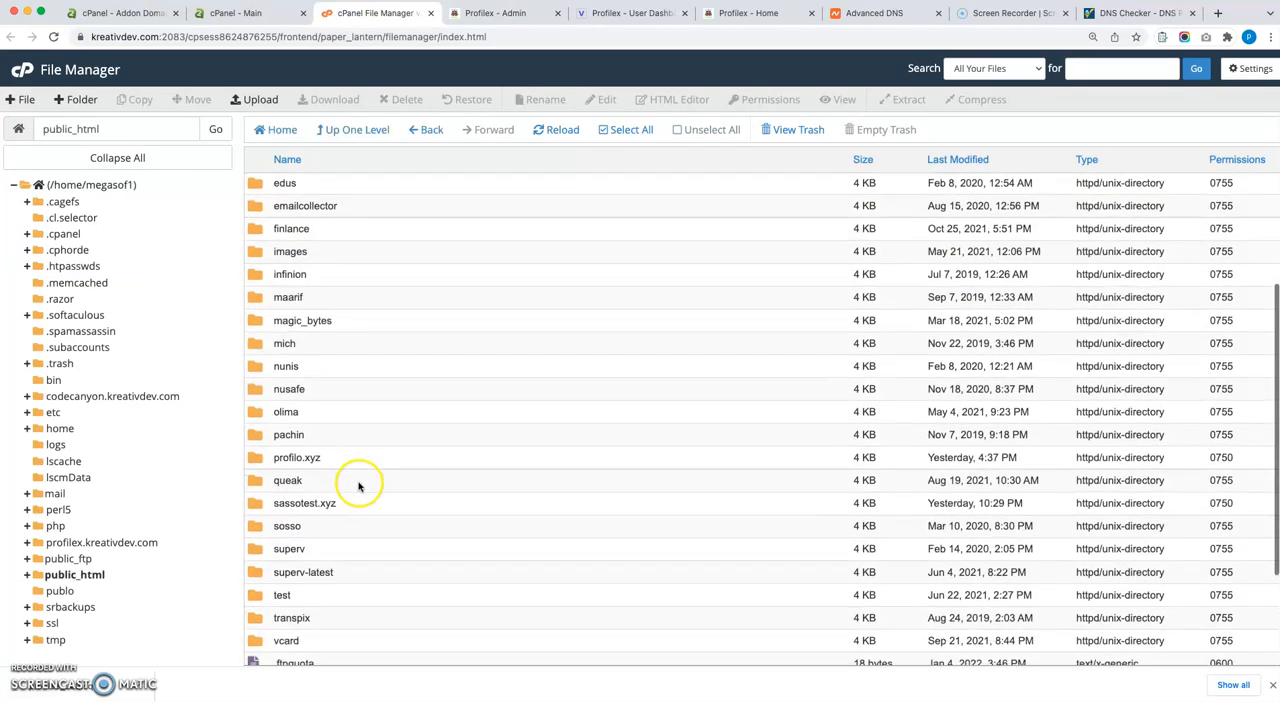
pyautogui.doubleClick(364, 504)
pyautogui.moveTo(51, 128); pyautogui.dragTo(157, 127)
pyautogui.click(160, 127)
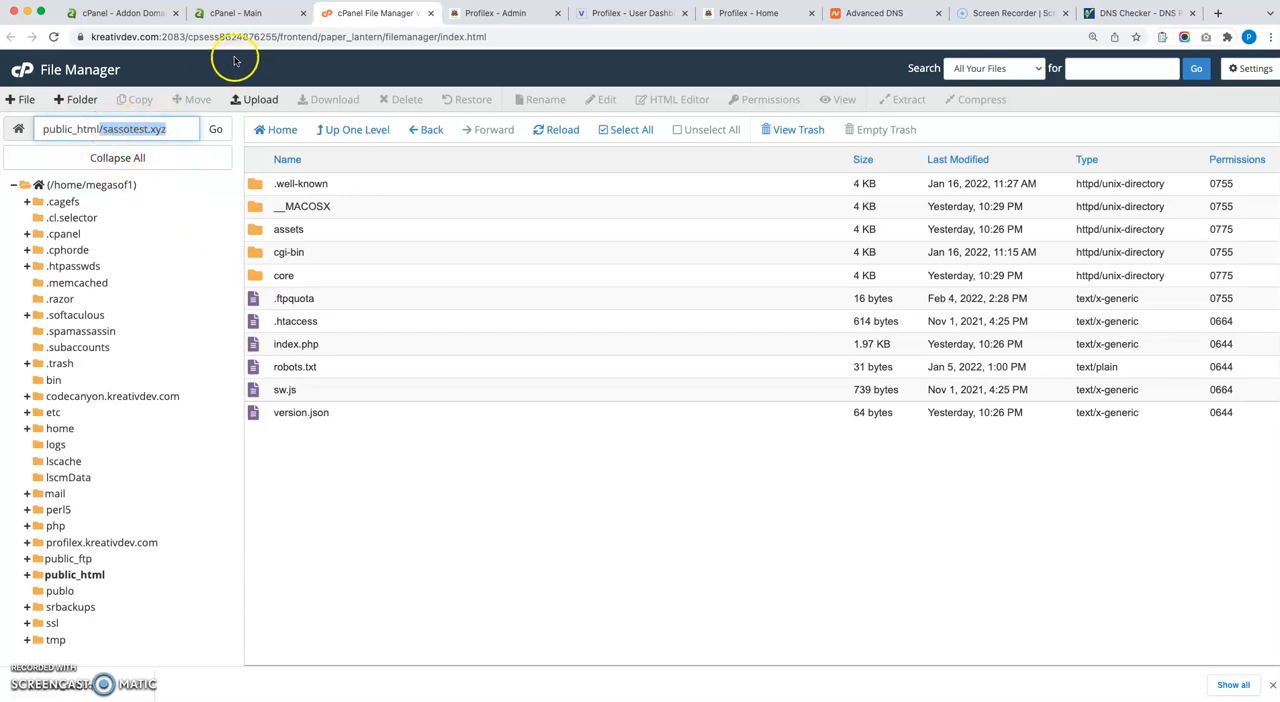
# Set the document root of the new addon domain to public_html/sassotest.xyz in the Addon Domains form.
pyautogui.click(227, 16)
pyautogui.click(135, 13)
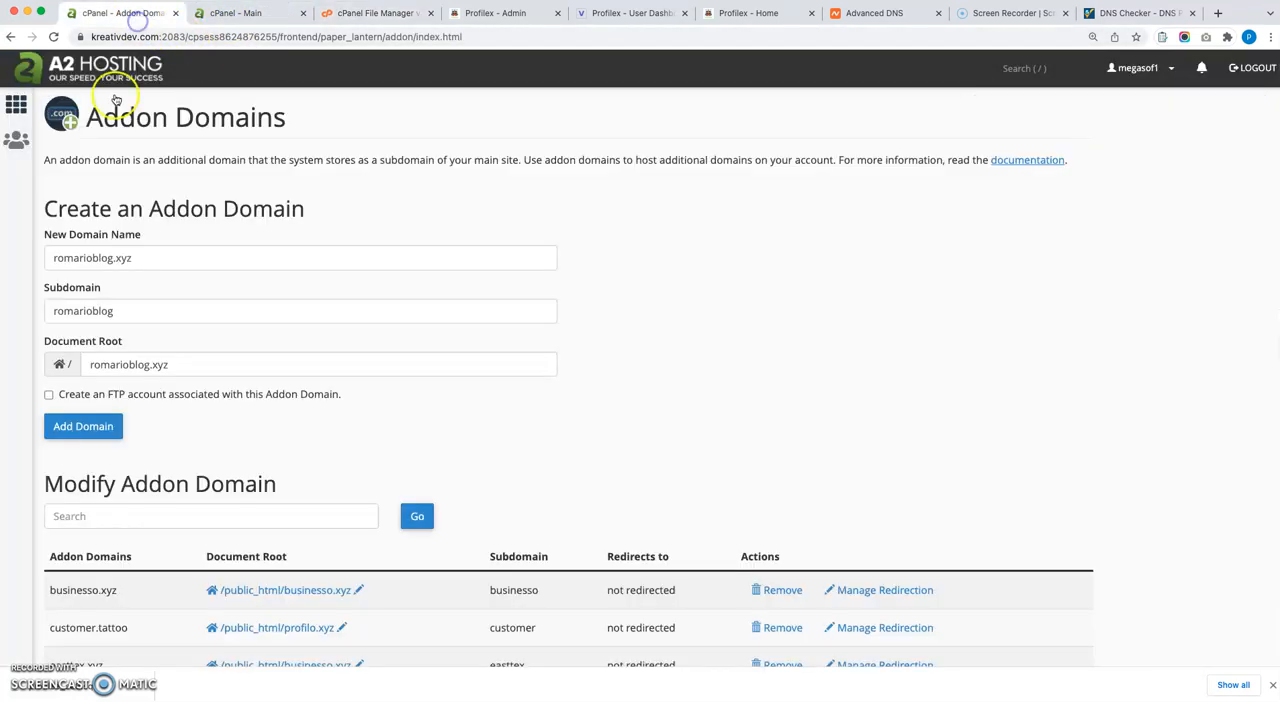
pyautogui.moveTo(177, 256); pyautogui.dragTo(63, 256)
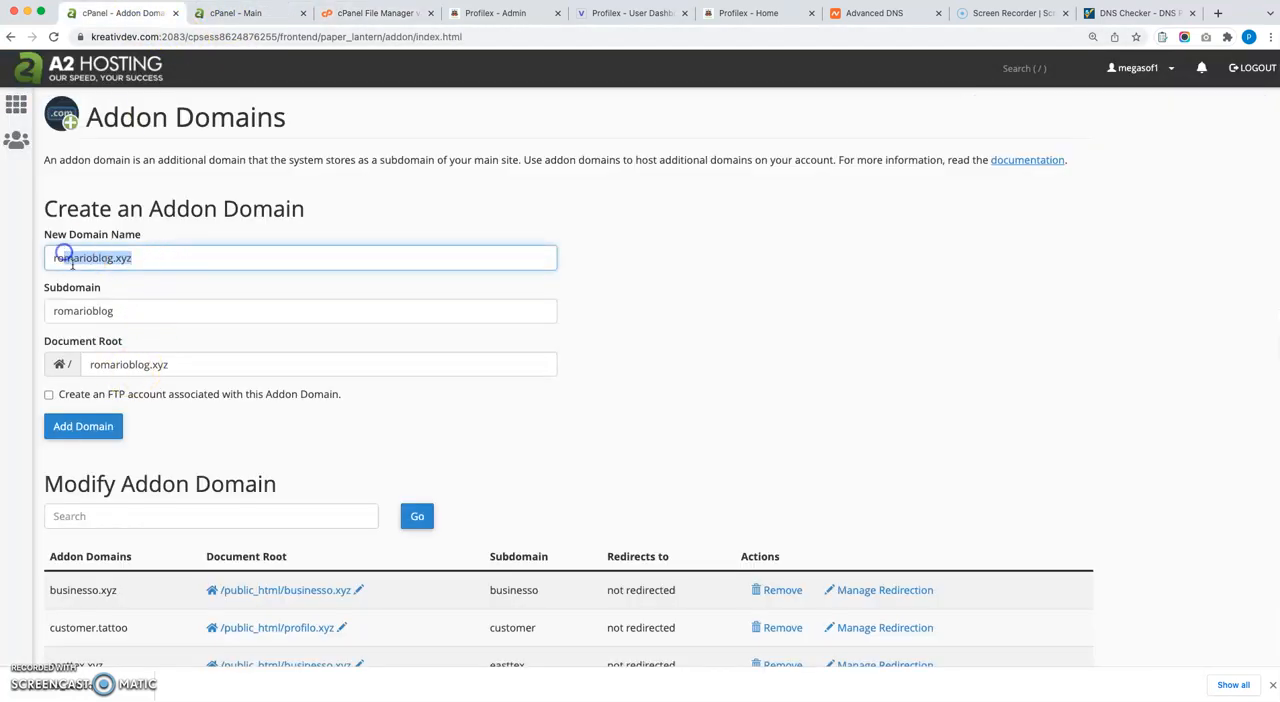
pyautogui.moveTo(209, 363); pyautogui.dragTo(103, 356)
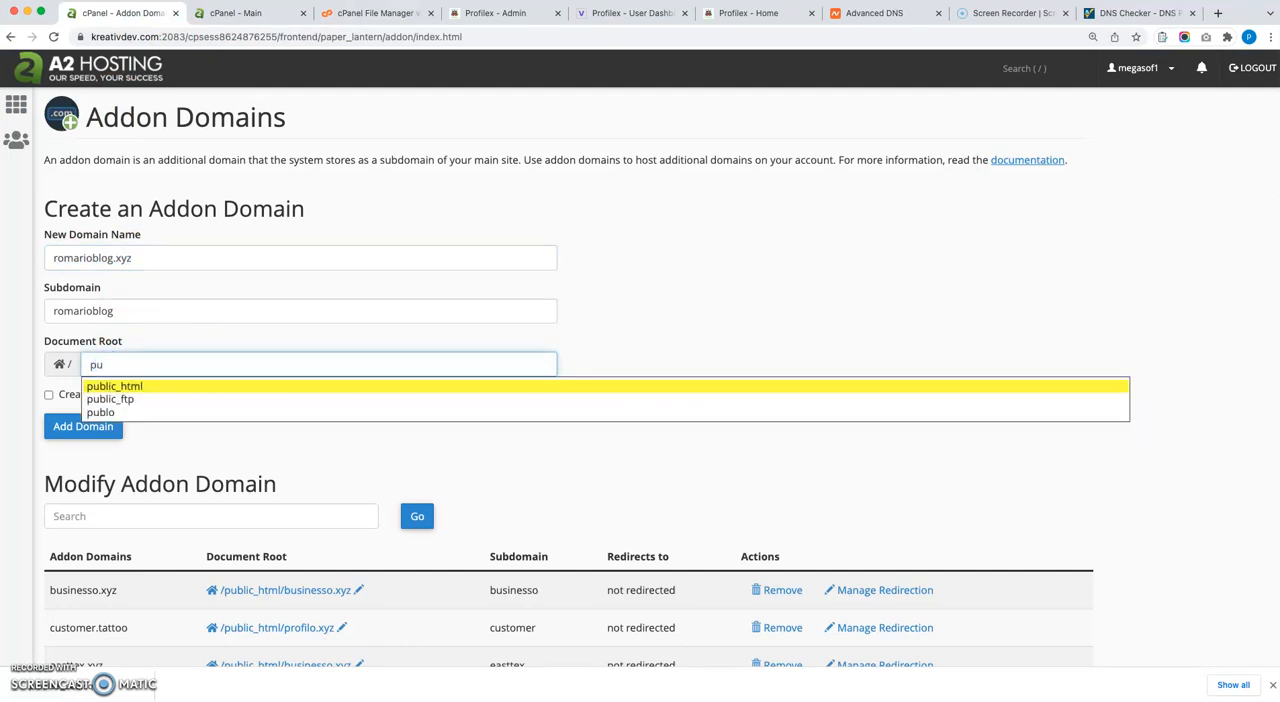
pyautogui.write('pu')
pyautogui.press('Return')
pyautogui.write('sa')
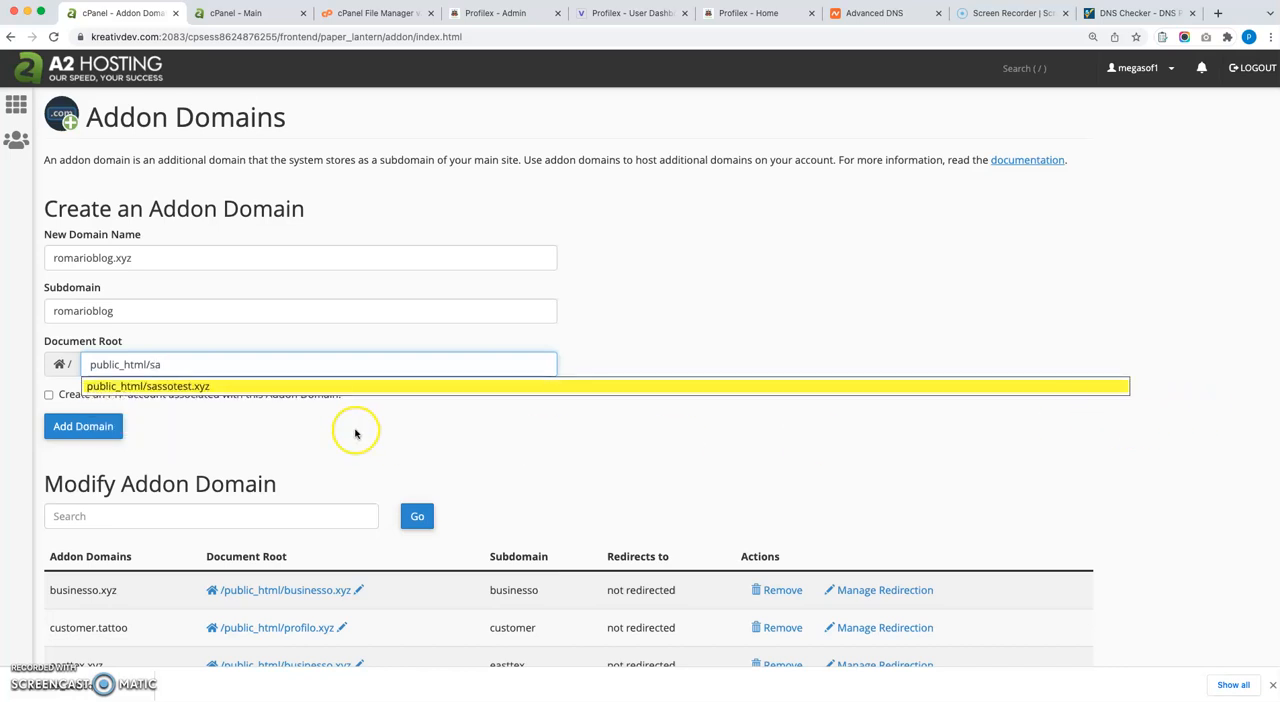
pyautogui.click(396, 387)
# Review the entered domain name and add romarioblog.xyz as an addon domain.
pyautogui.moveTo(150, 258); pyautogui.dragTo(27, 260)
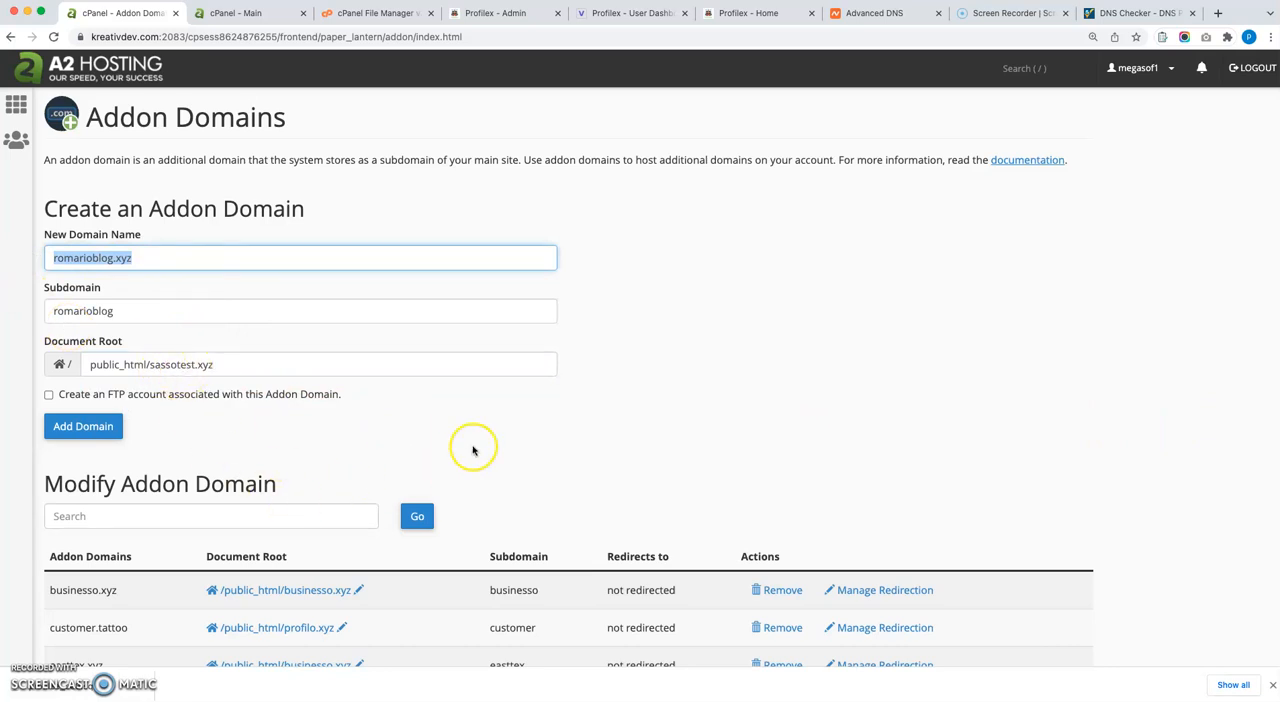
pyautogui.click(681, 391)
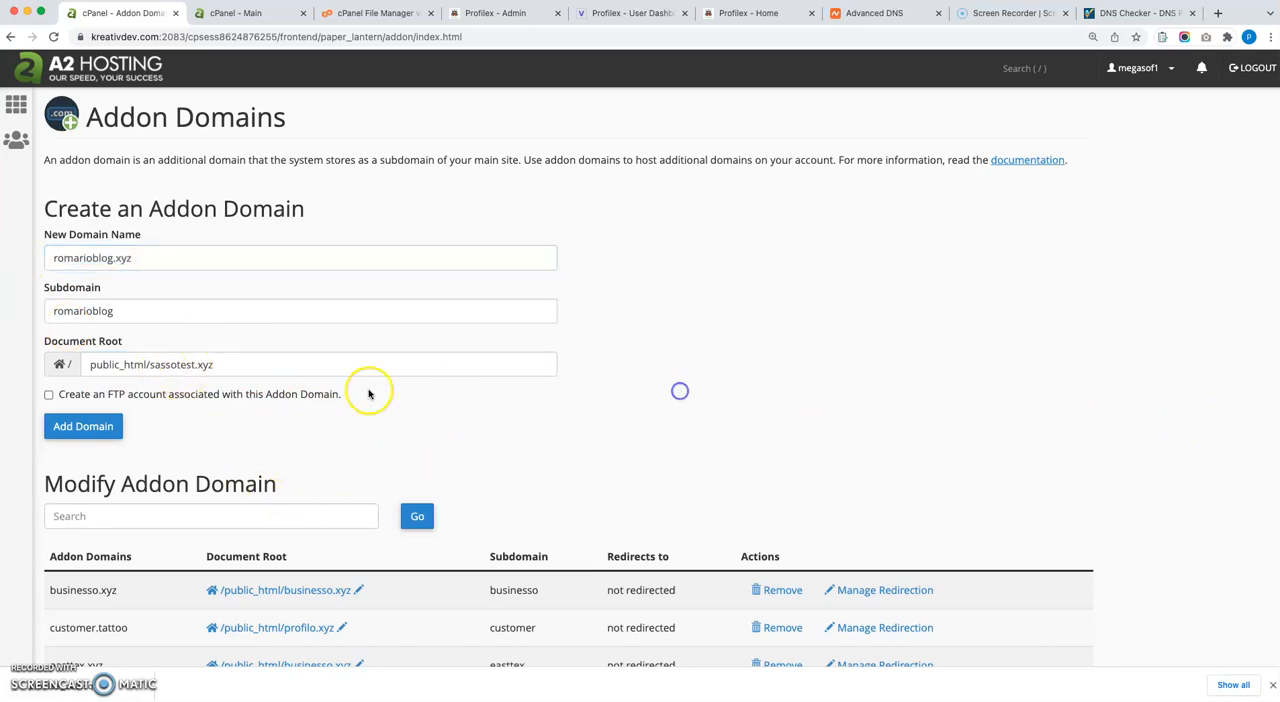
pyautogui.click(87, 430)
pyautogui.moveTo(154, 257); pyautogui.dragTo(15, 258)
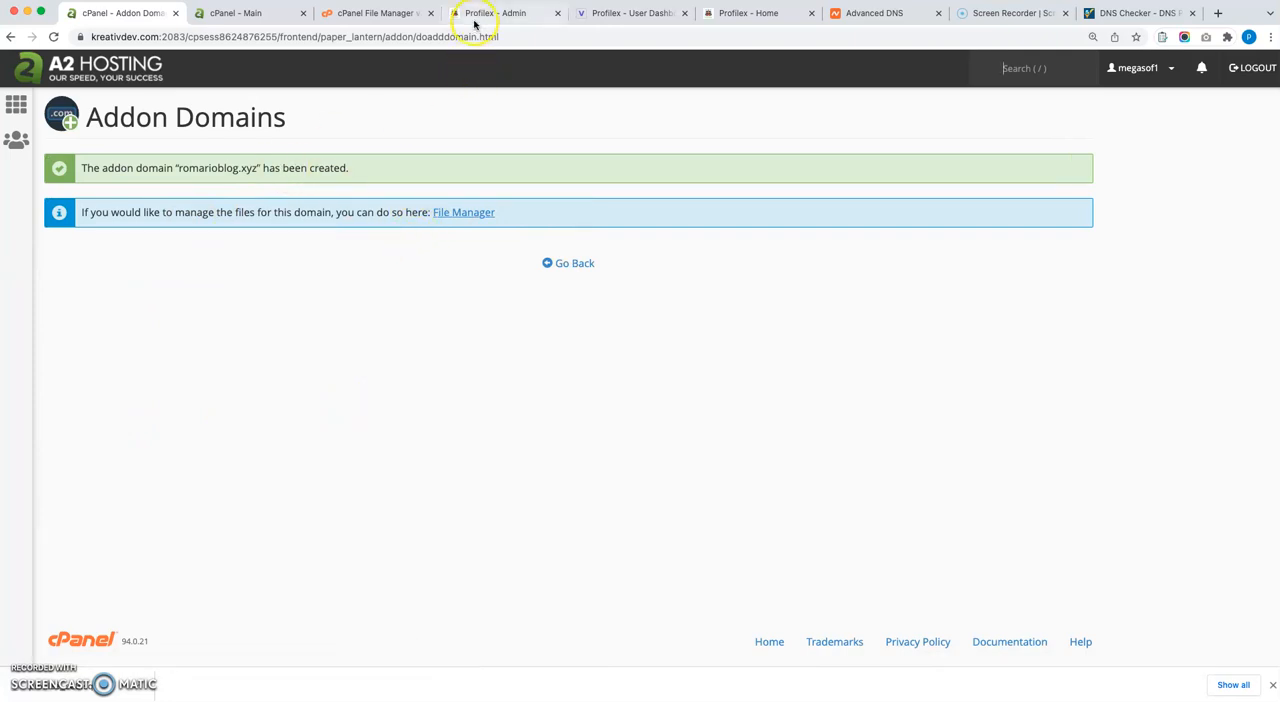
# Return to the Modify Addon Domain list and check the entry for romarioblog.xyz.
pyautogui.click(568, 266)
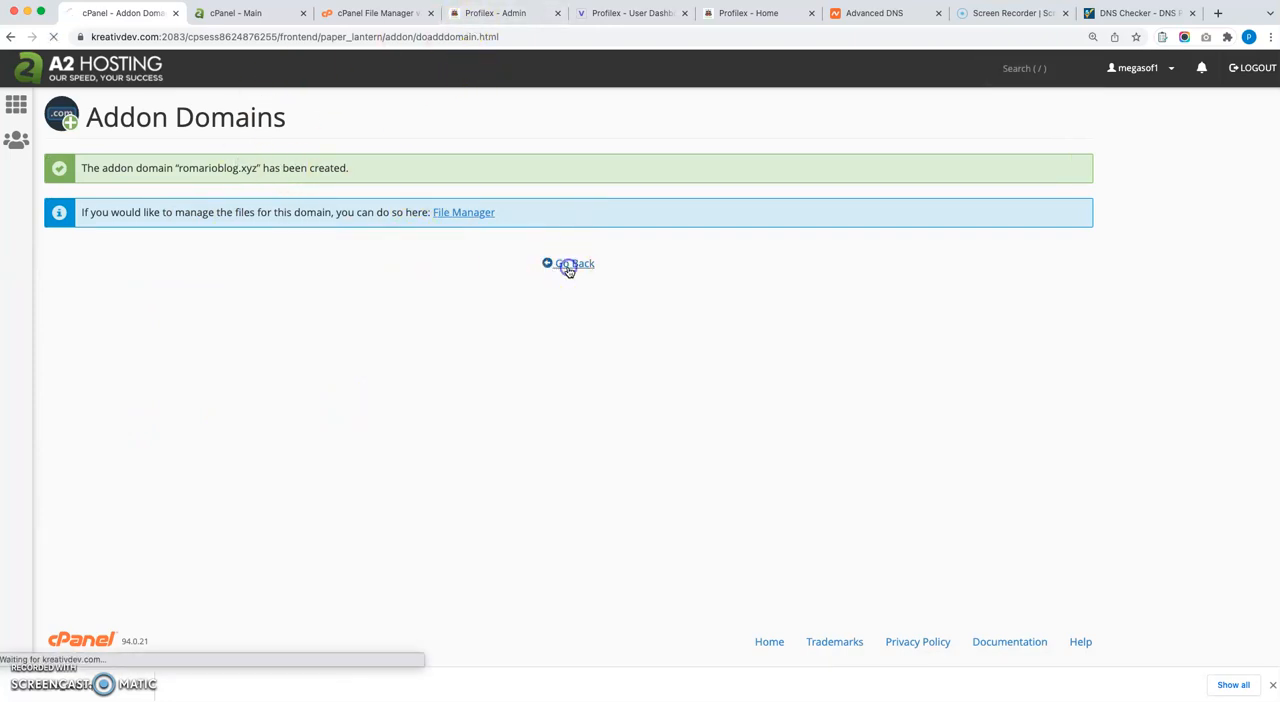
pyautogui.scroll(-4, 320, 390)
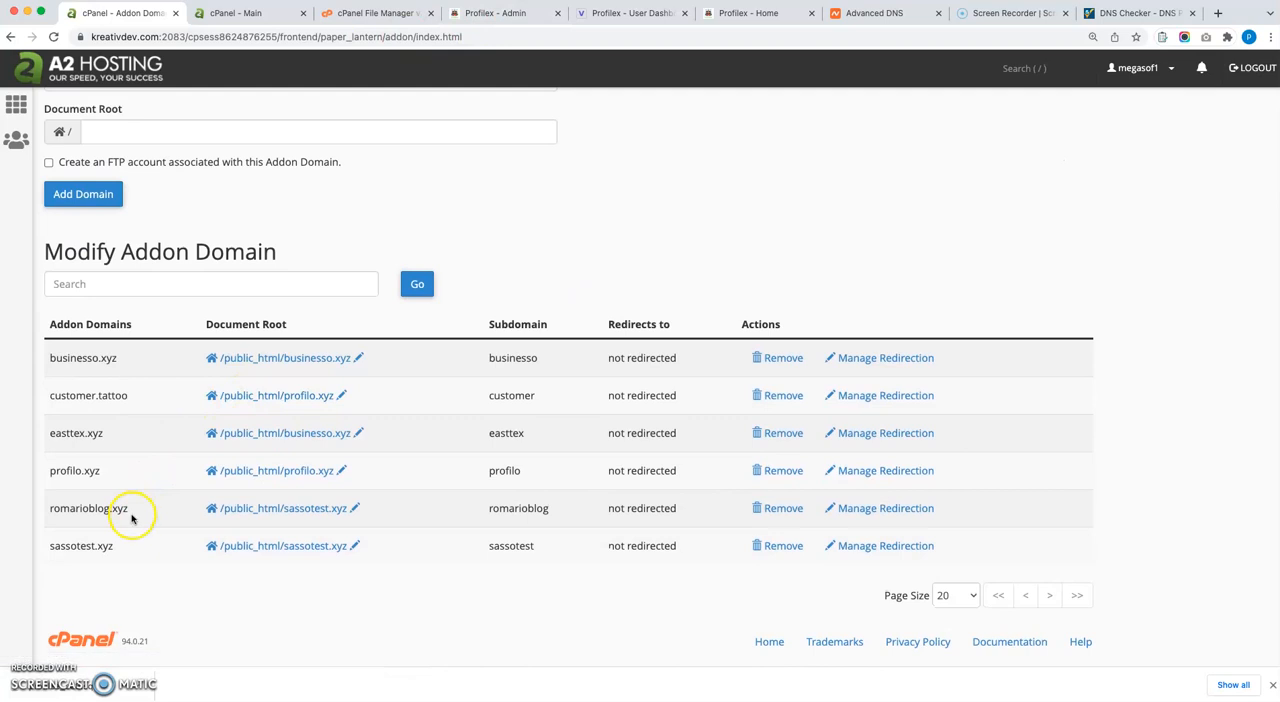
pyautogui.moveTo(128, 510); pyautogui.dragTo(58, 512)
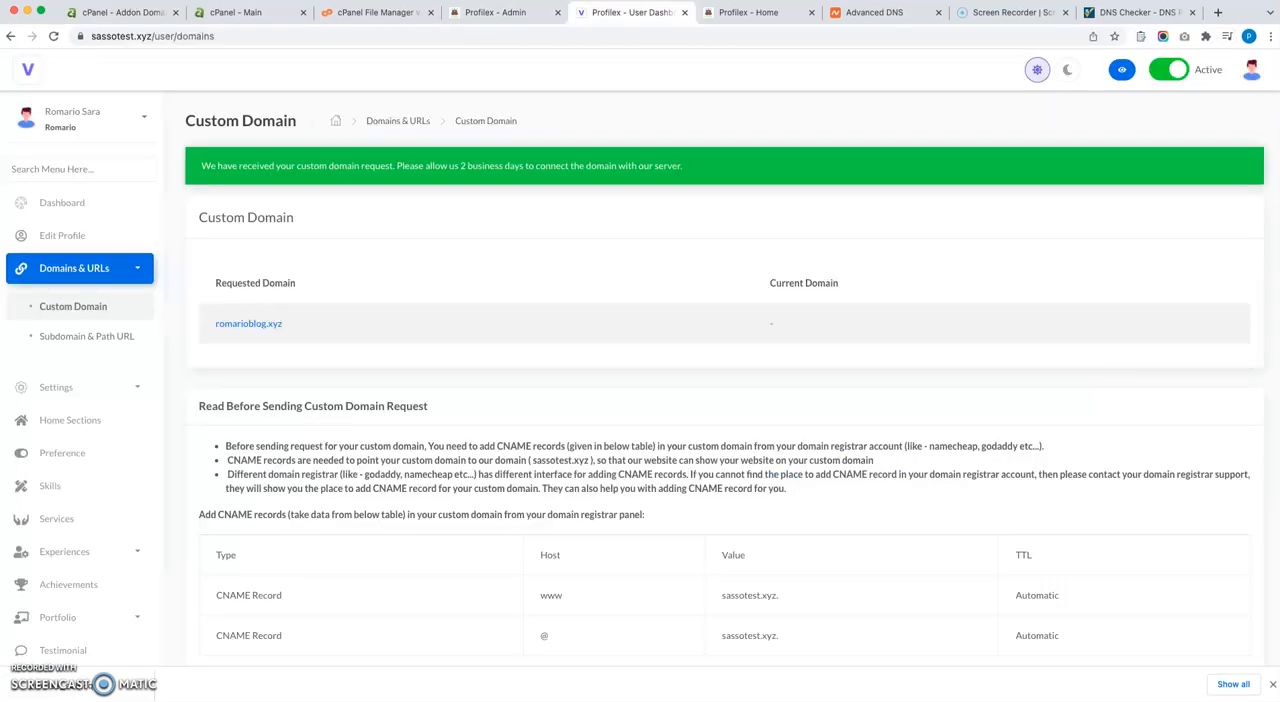
# Switch to Firefox, search its settings for "cache" and clear all cookies, site data and cached web content.
pyautogui.moveTo(668, 690)
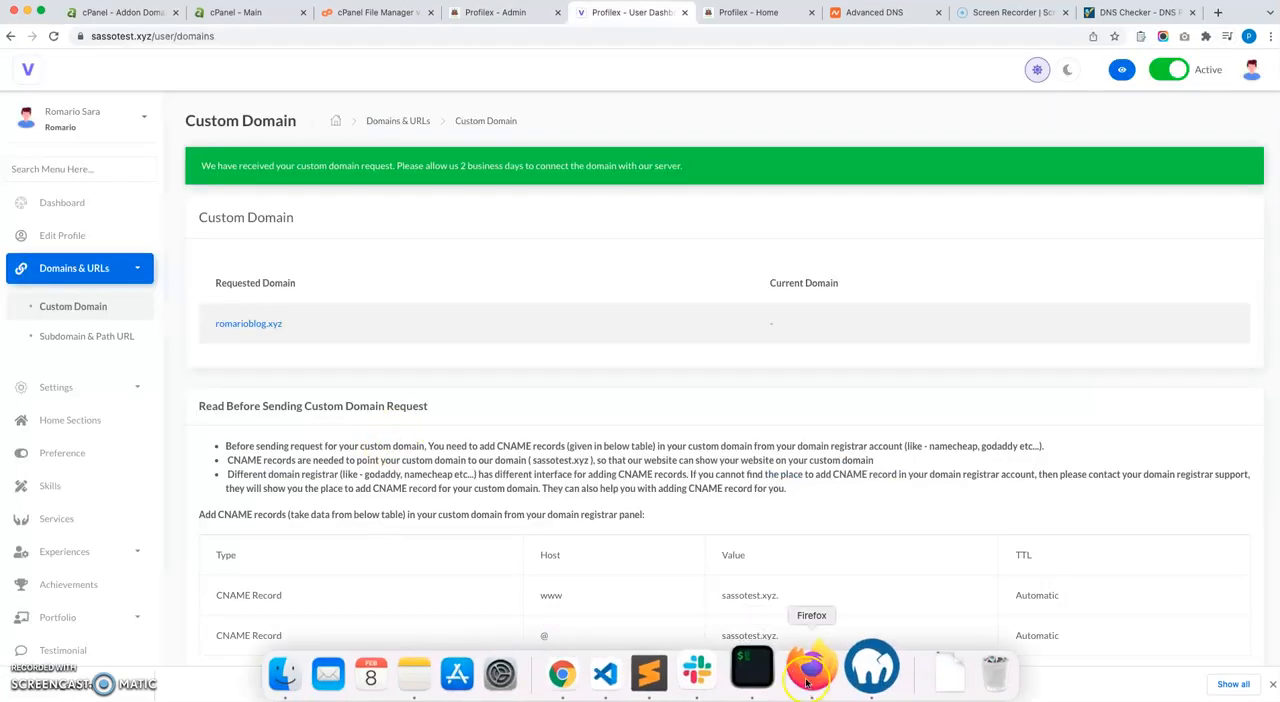
pyautogui.click(818, 672)
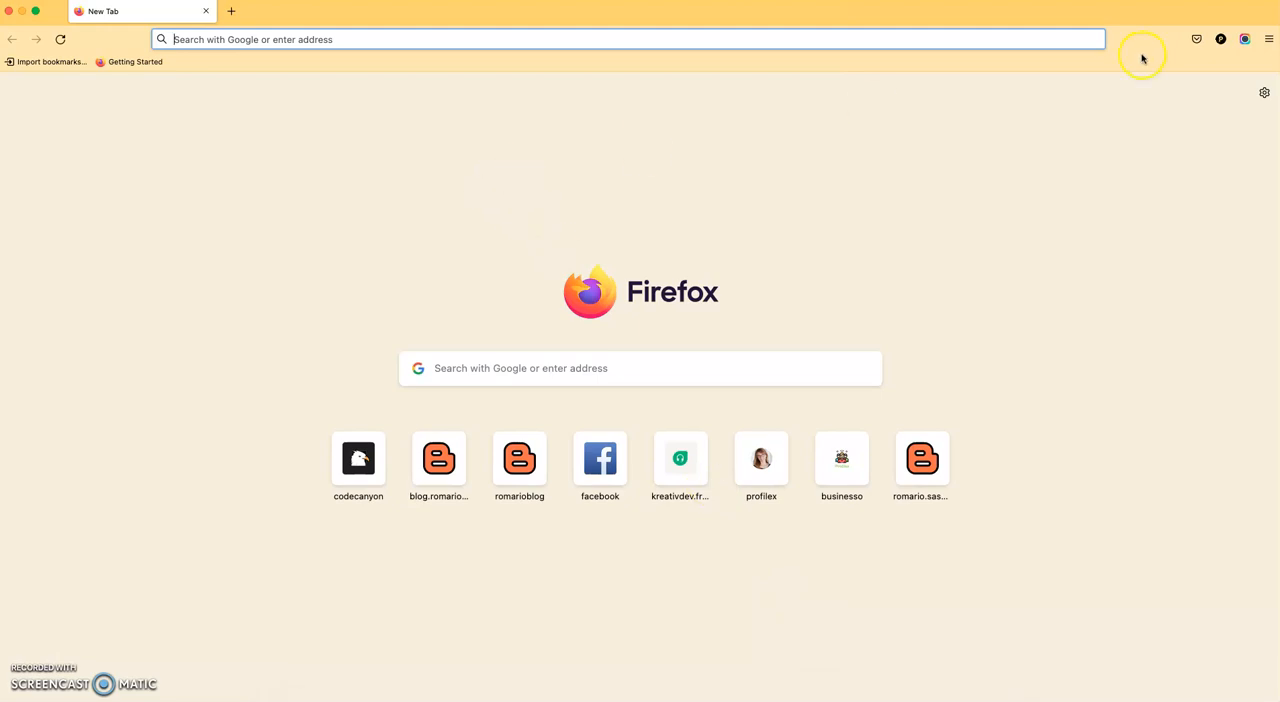
pyautogui.click(1270, 42)
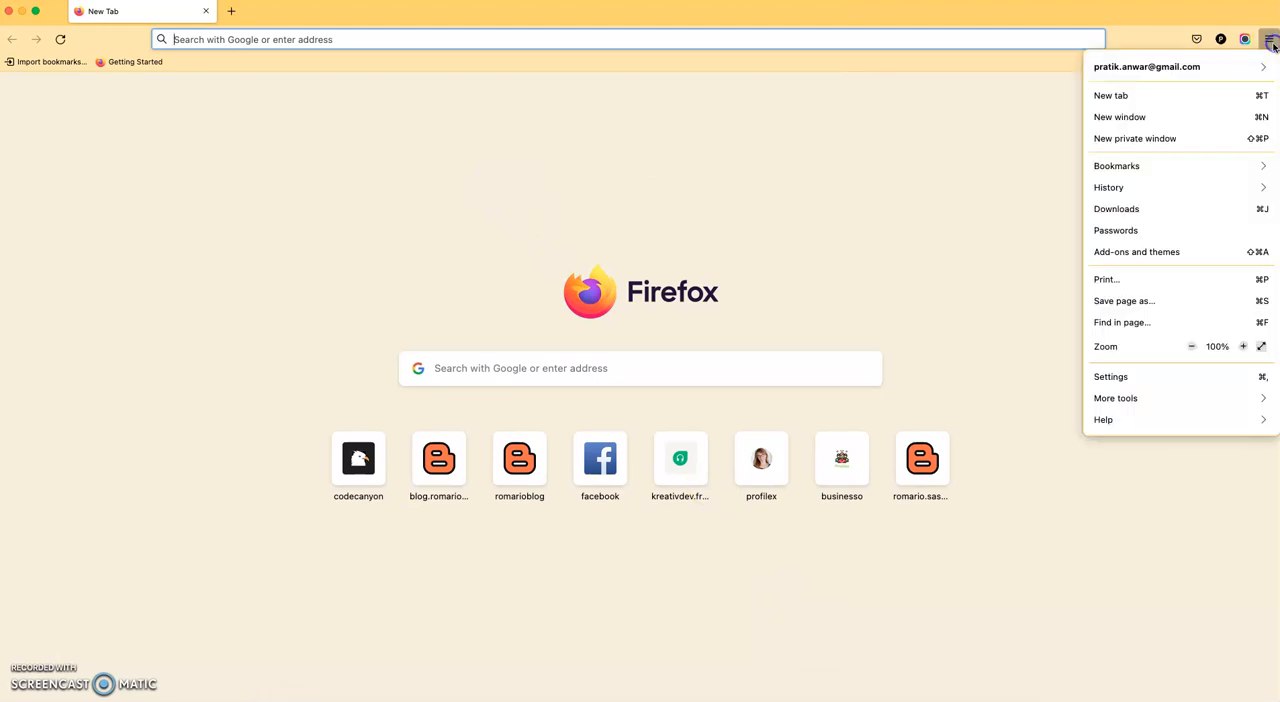
pyautogui.click(1112, 377)
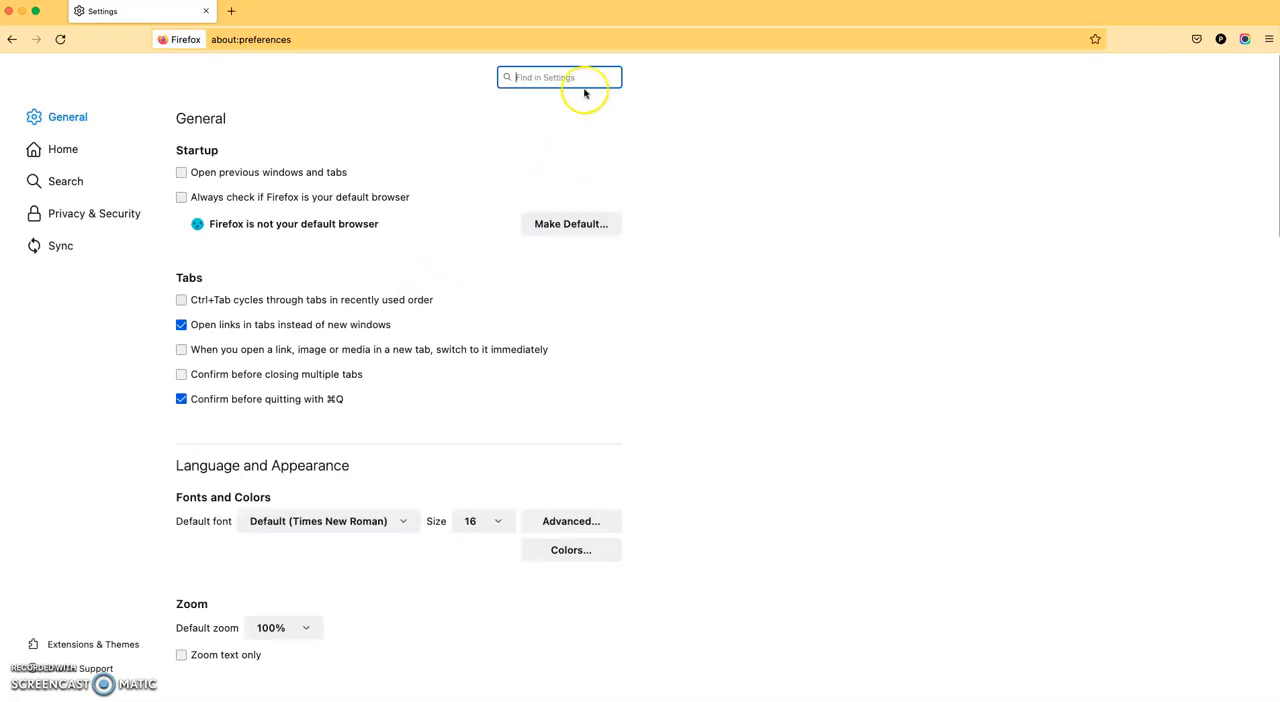
pyautogui.write('cache')
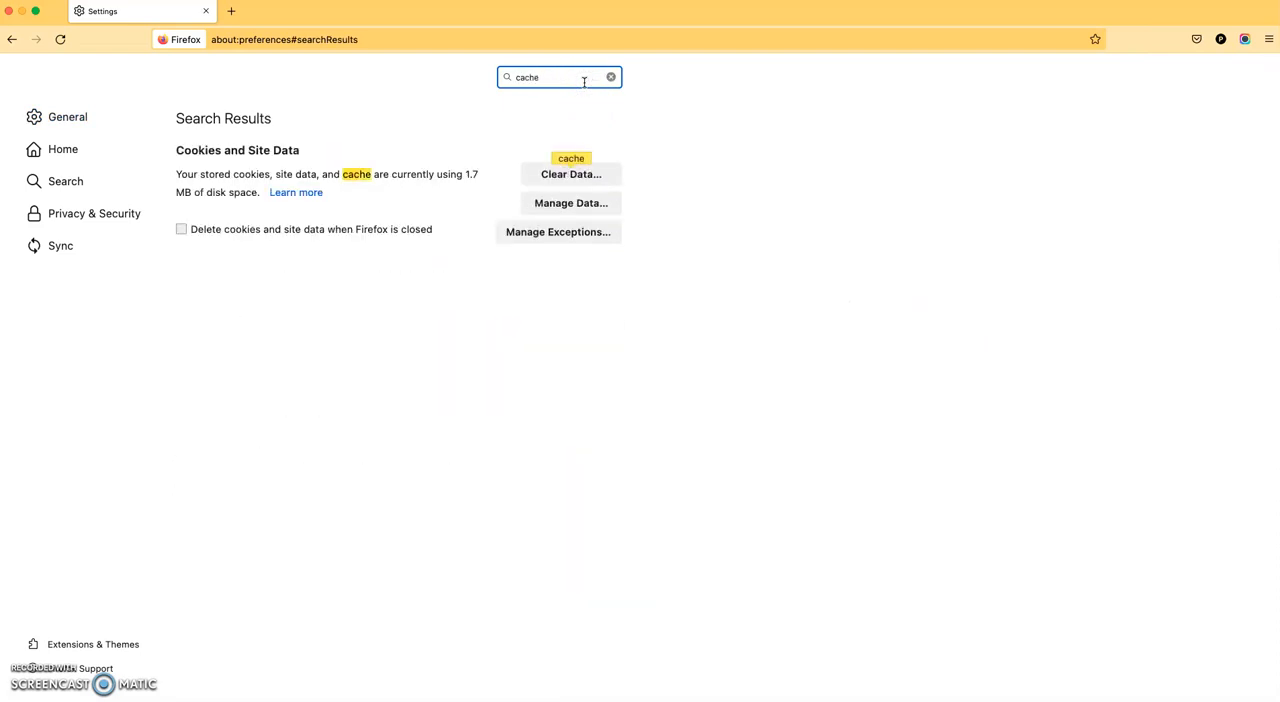
pyautogui.click(560, 174)
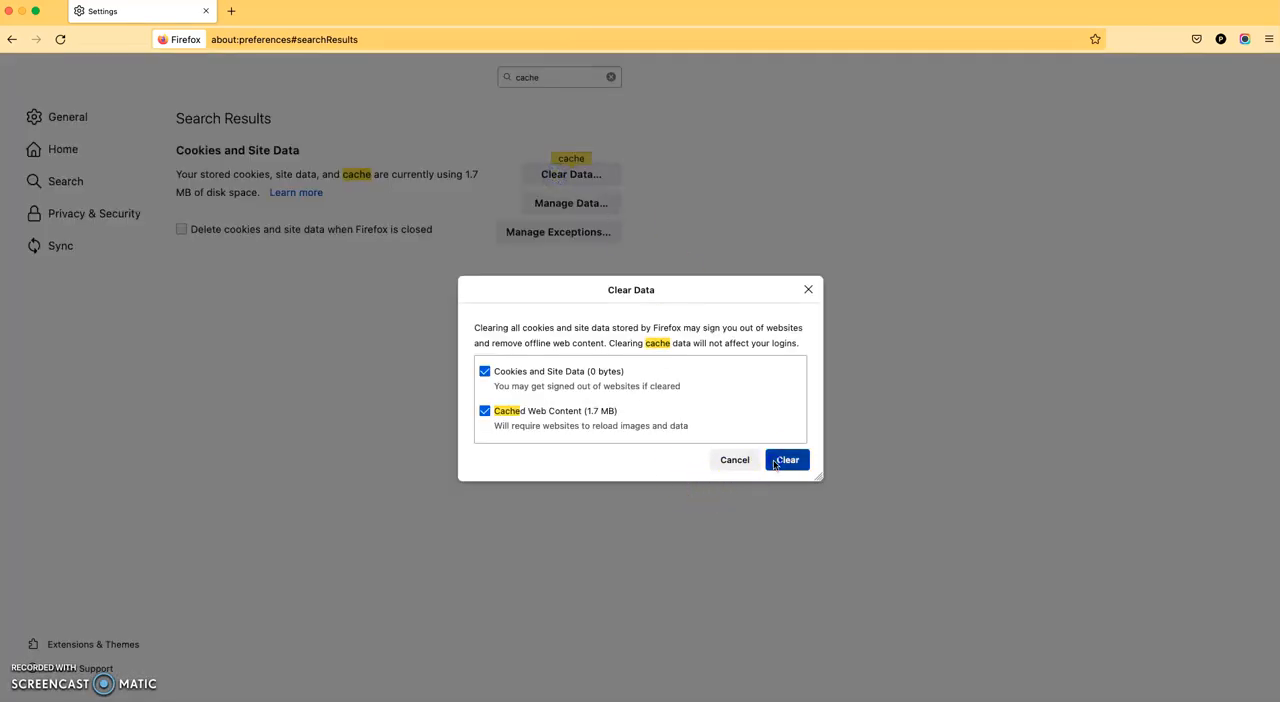
pyautogui.click(775, 463)
pyautogui.click(756, 377)
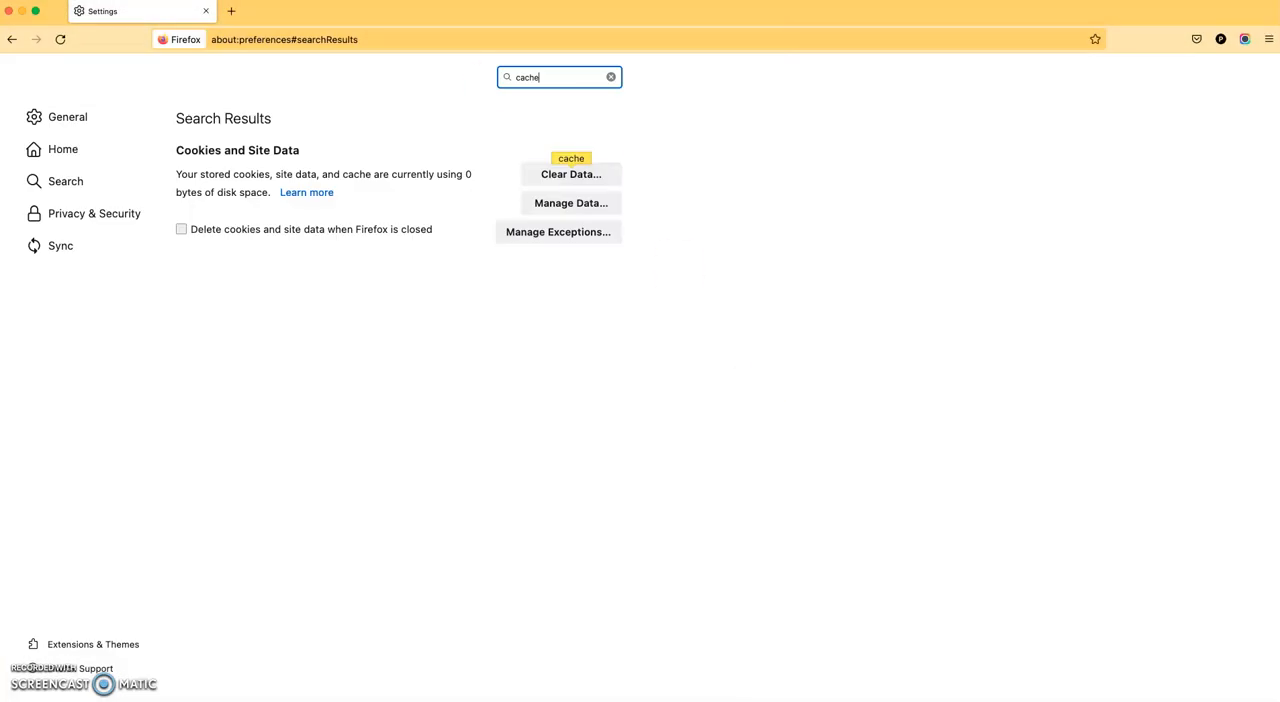
# Open romarioblog.xyz in a new Firefox tab and check the loaded website and its address.
pyautogui.click(236, 16)
pyautogui.write('romarioblog.xyz/')
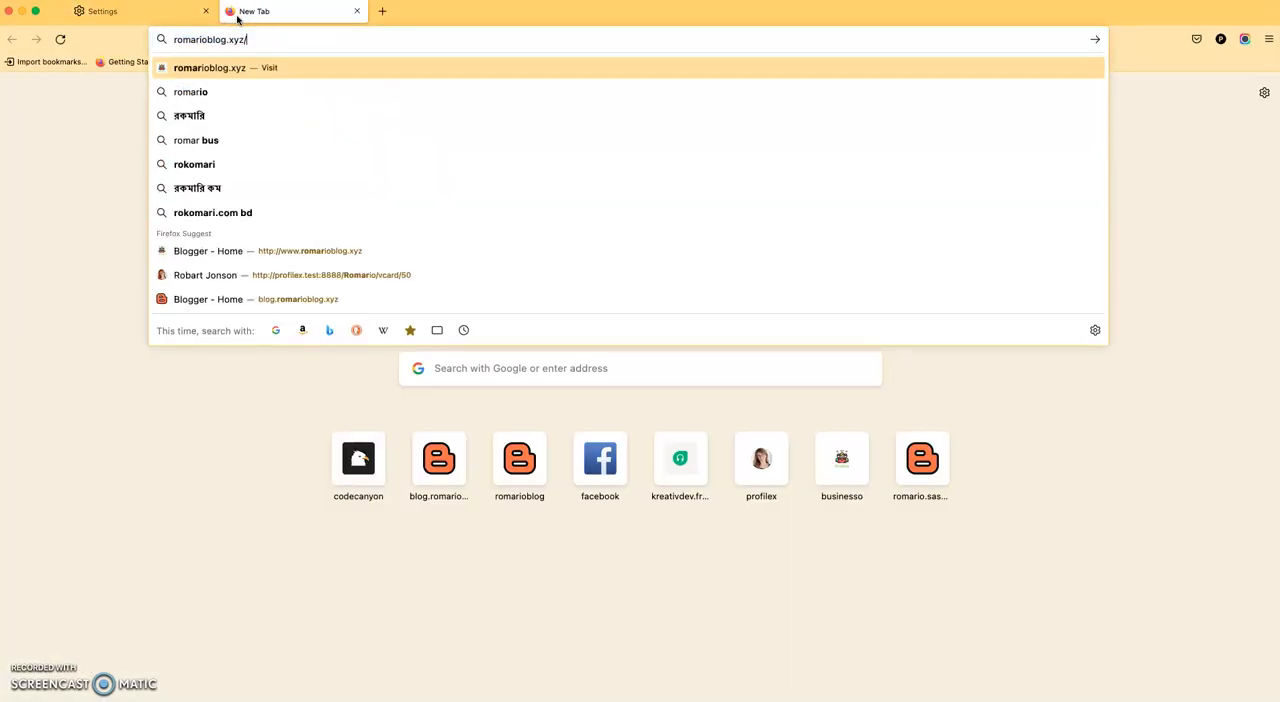
pyautogui.press('Return')
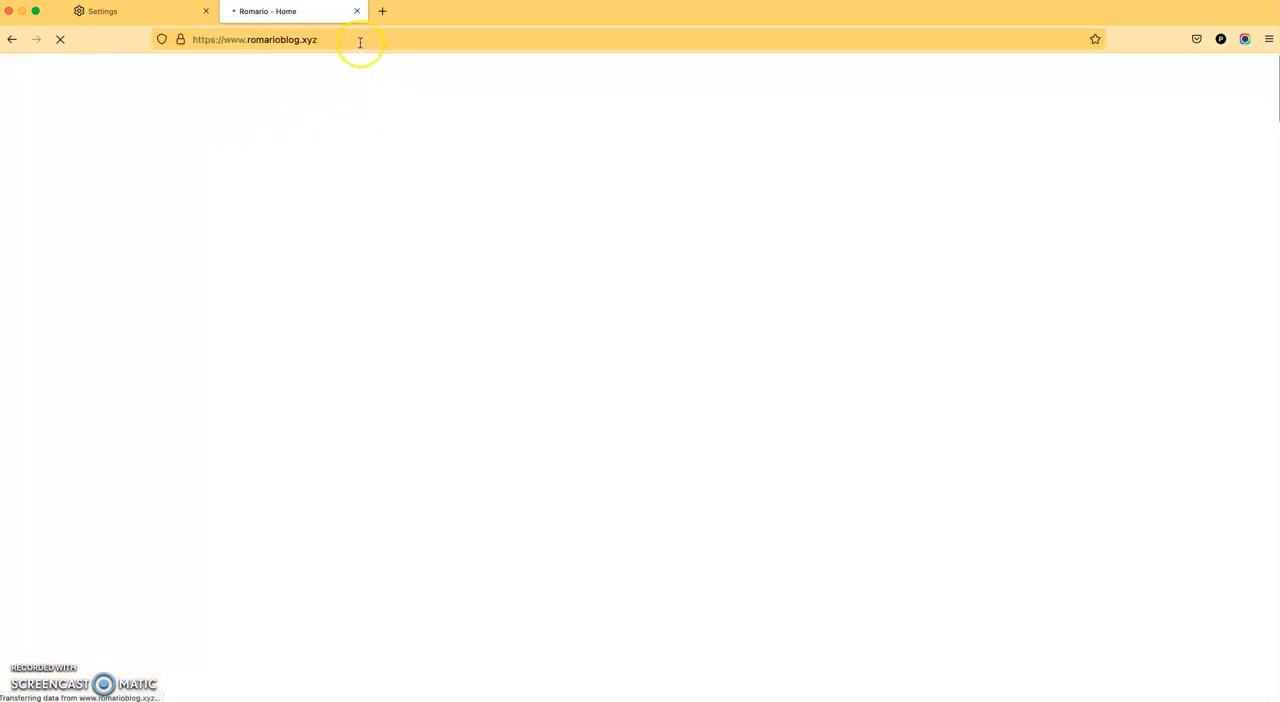
pyautogui.click(360, 42)
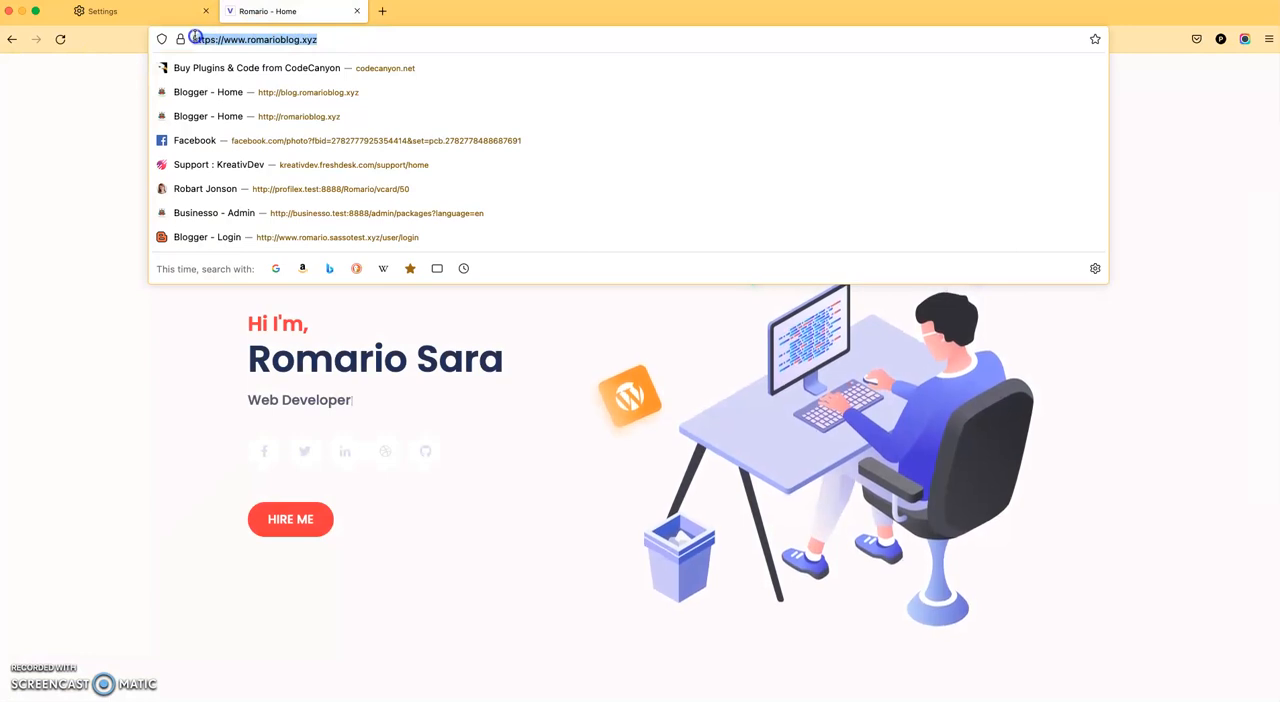
pyautogui.click(431, 397)
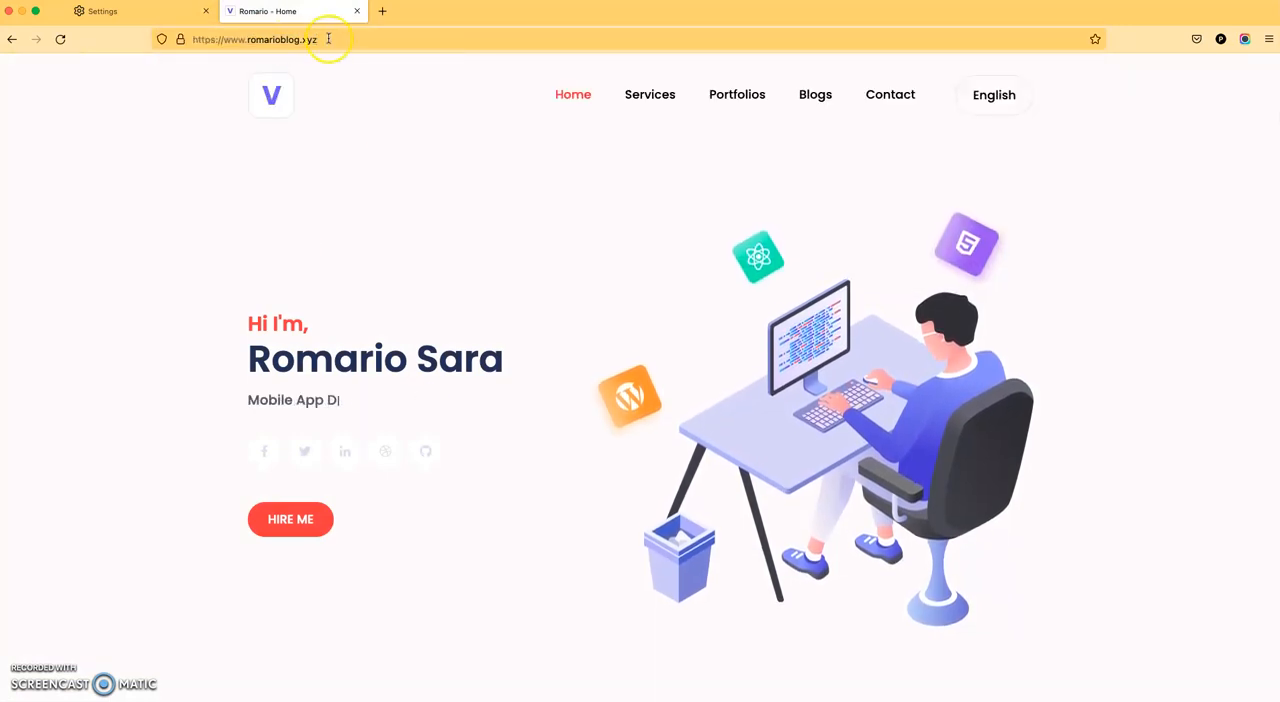
# Check the address of romarioblog.xyz and browse its home page down to the footer and back up.
pyautogui.moveTo(328, 40); pyautogui.dragTo(205, 39)
pyautogui.scroll(-3, 668, 460)
pyautogui.scroll(-20, 669, 460)
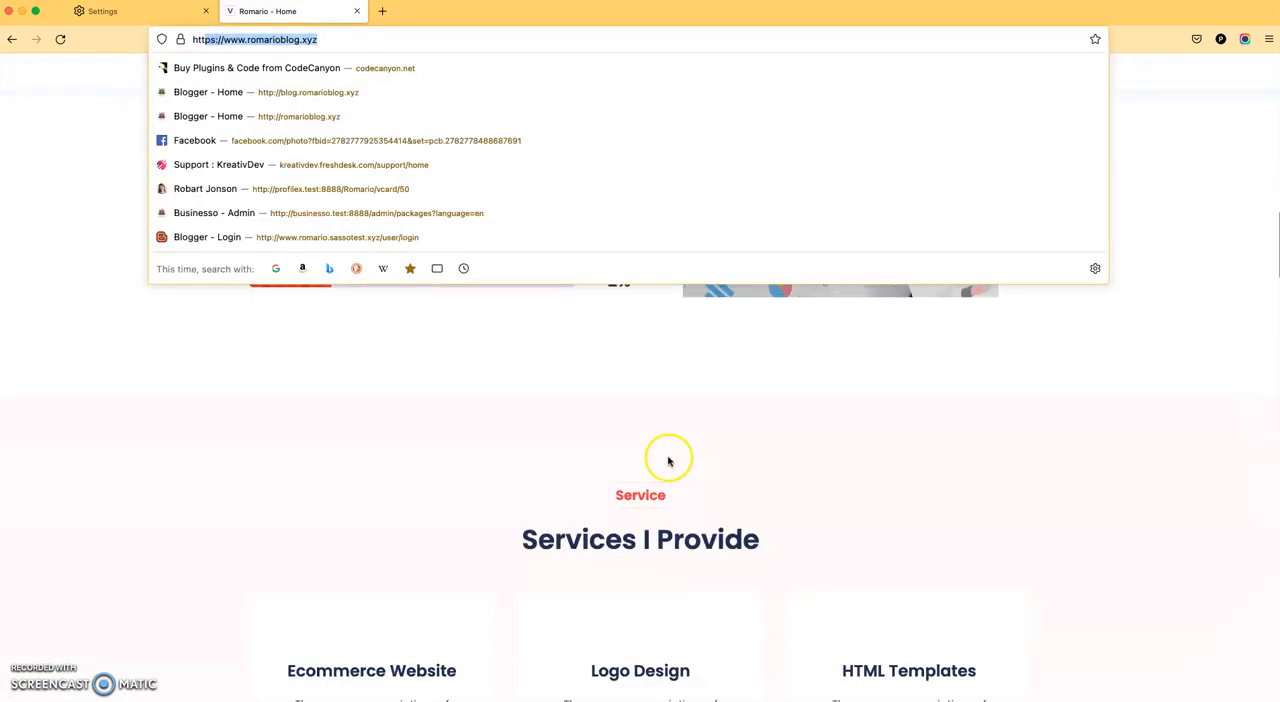
pyautogui.scroll(-2, 343, 480)
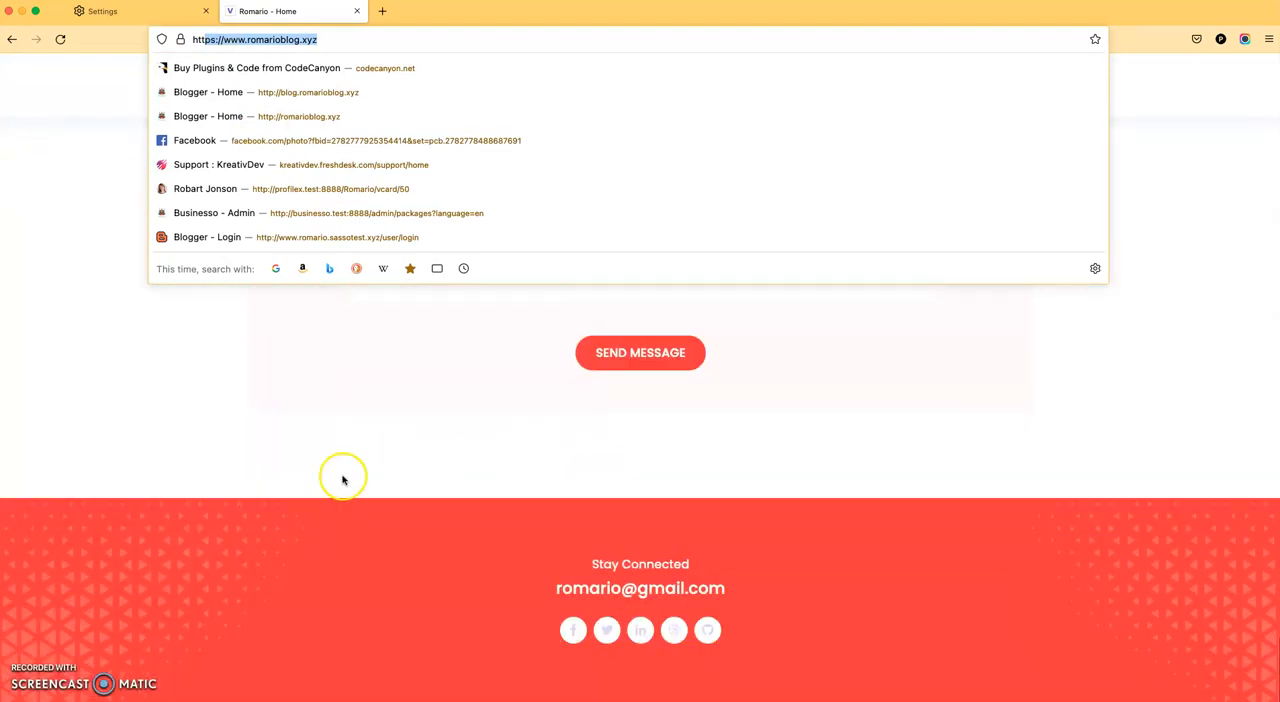
pyautogui.click(346, 480)
pyautogui.scroll(20, 346, 480)
pyautogui.scroll(1, 234, 146)
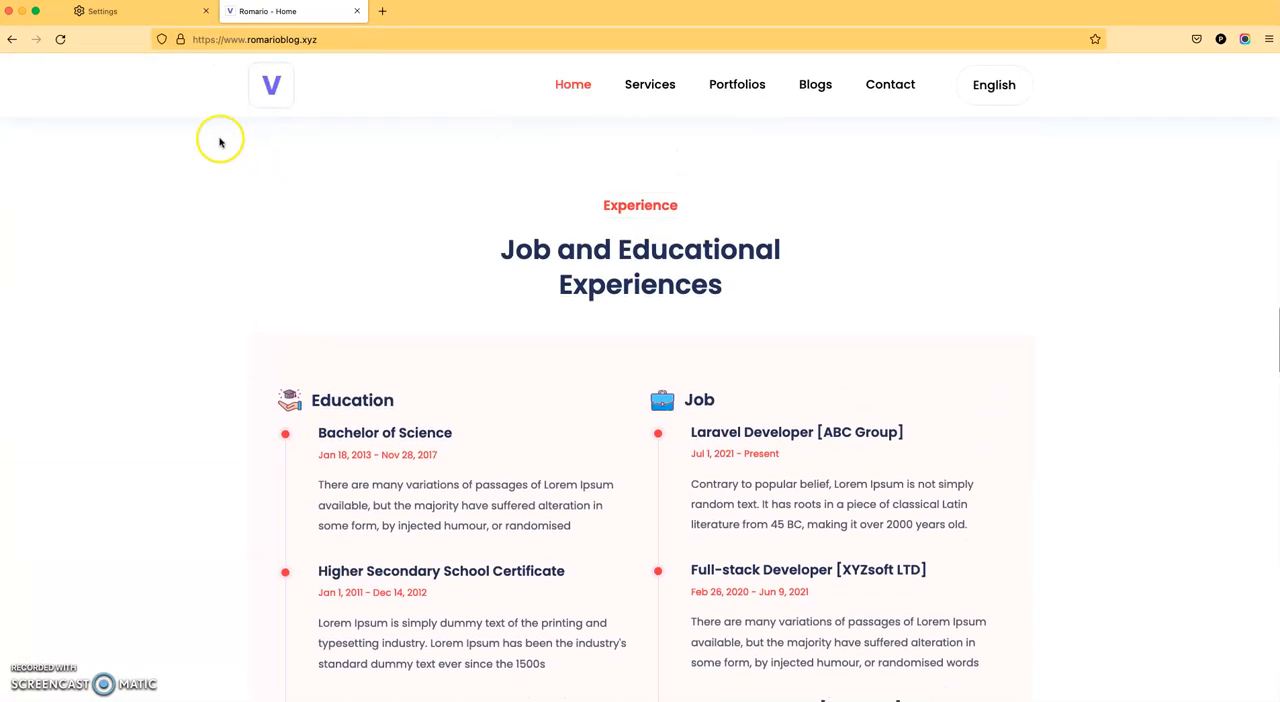
# Switch to Chrome, reload the user dashboard's Custom Domain page and check the current domain entry.
pyautogui.moveTo(566, 12); pyautogui.dragTo(589, 314)
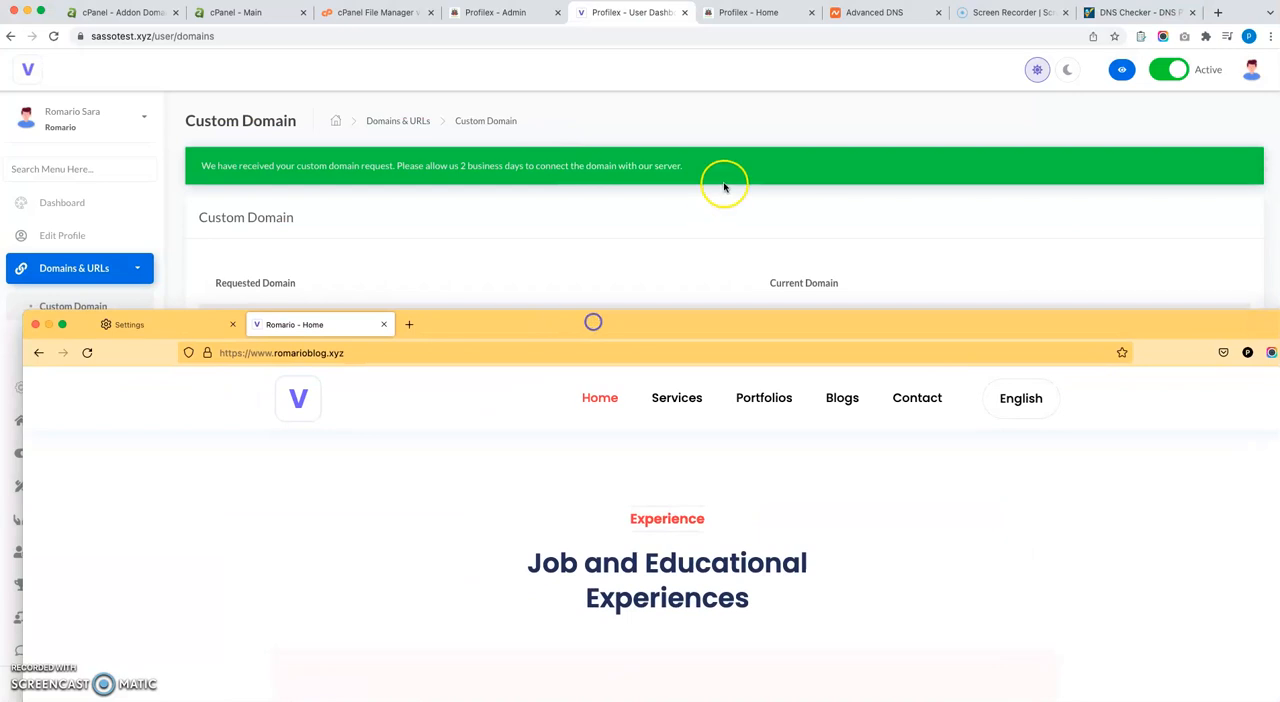
pyautogui.click(726, 183)
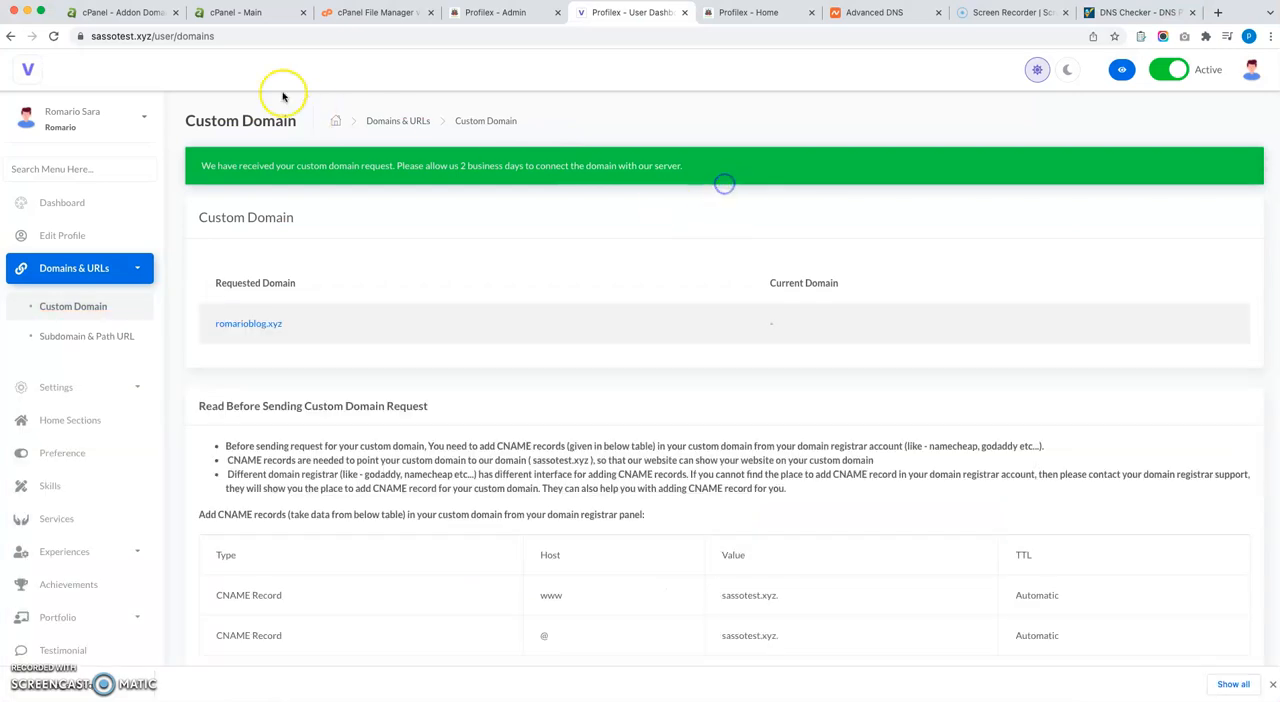
pyautogui.click(57, 40)
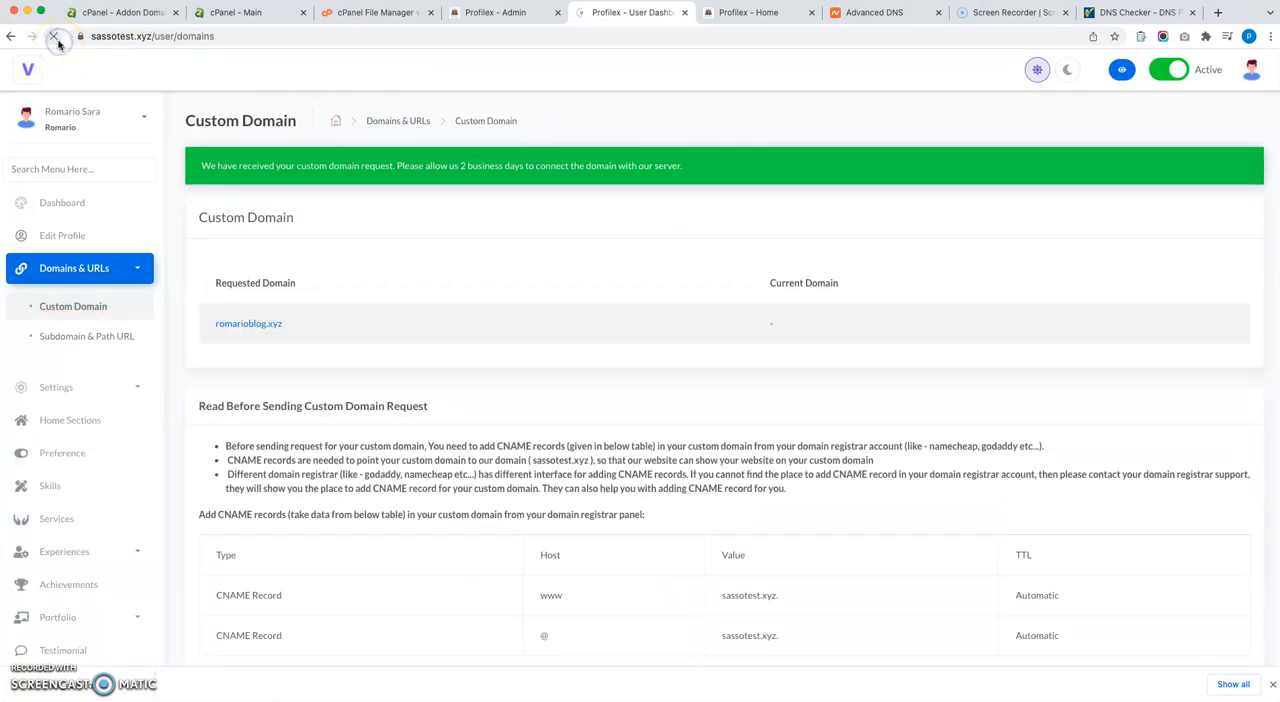
pyautogui.moveTo(863, 286); pyautogui.dragTo(768, 286)
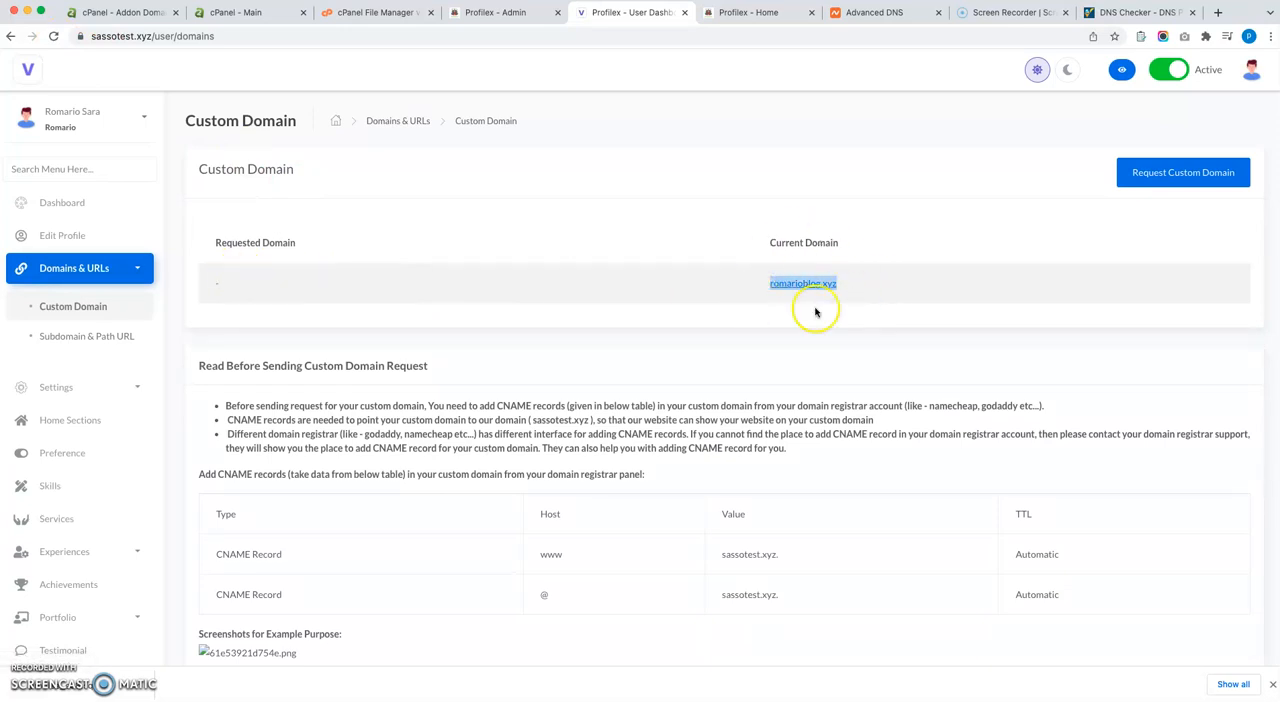
pyautogui.click(643, 200)
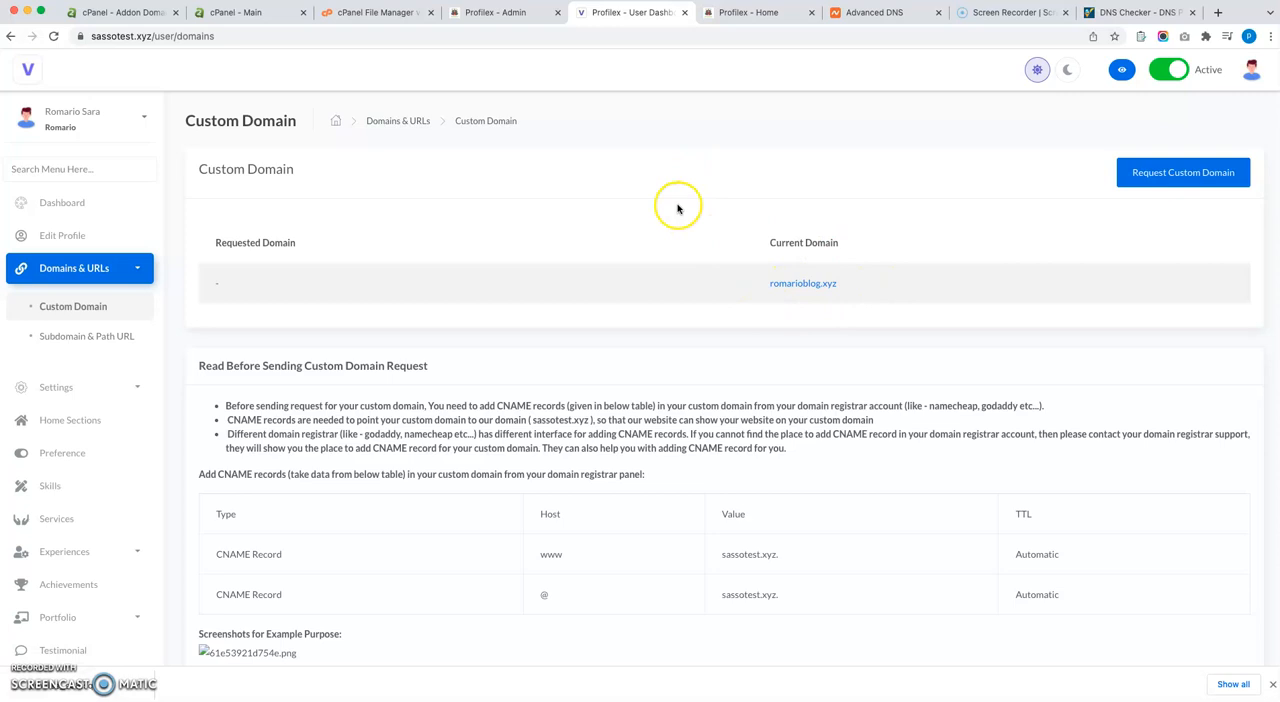
# View the custom domain request form, close it and examine the CNAME records in the instructions table.
pyautogui.click(1185, 177)
pyautogui.click(978, 283)
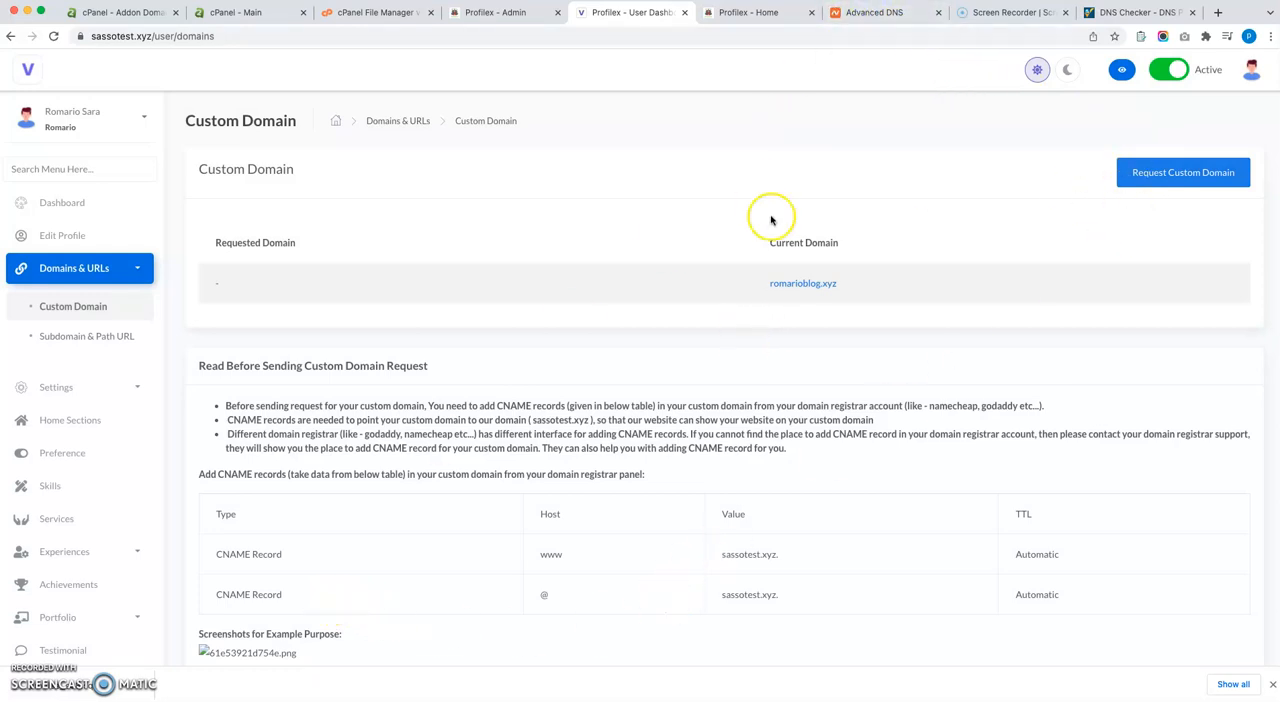
pyautogui.moveTo(214, 553); pyautogui.dragTo(1086, 600)
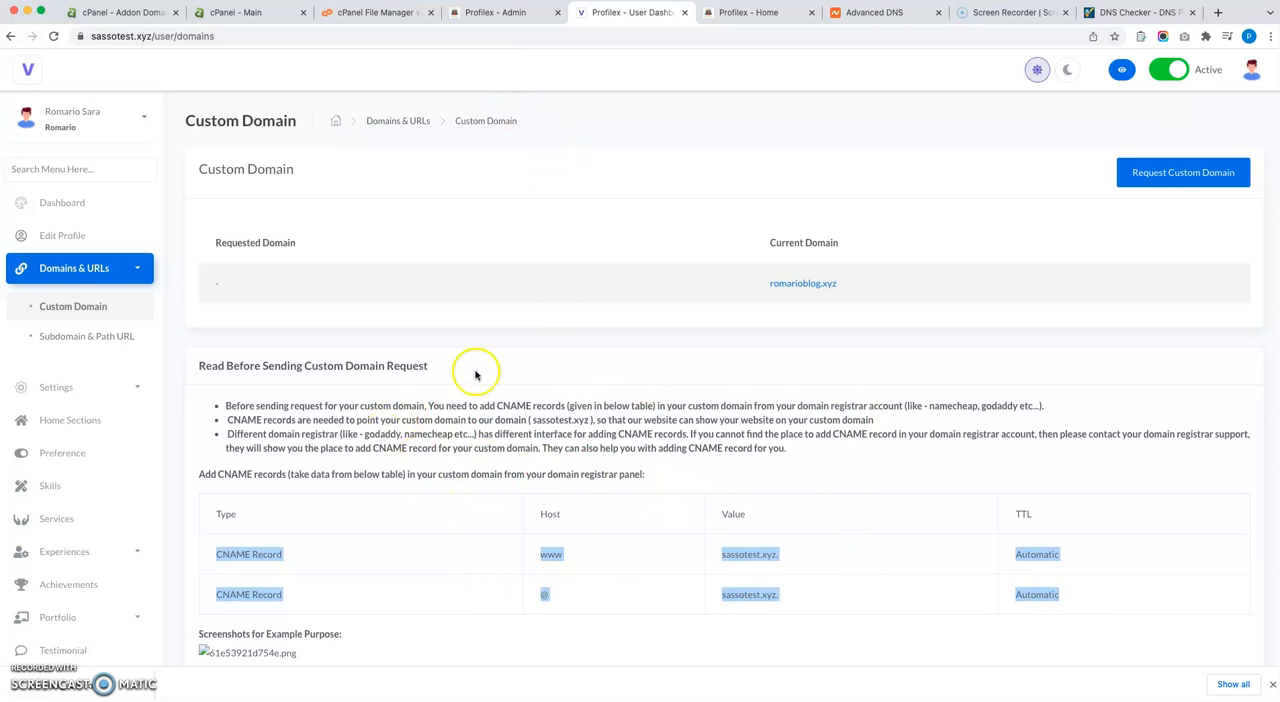
# View the admin's Request Page Texts, compare them with the user's Custom Domain page and return to the list of all requests.
pyautogui.click(492, 12)
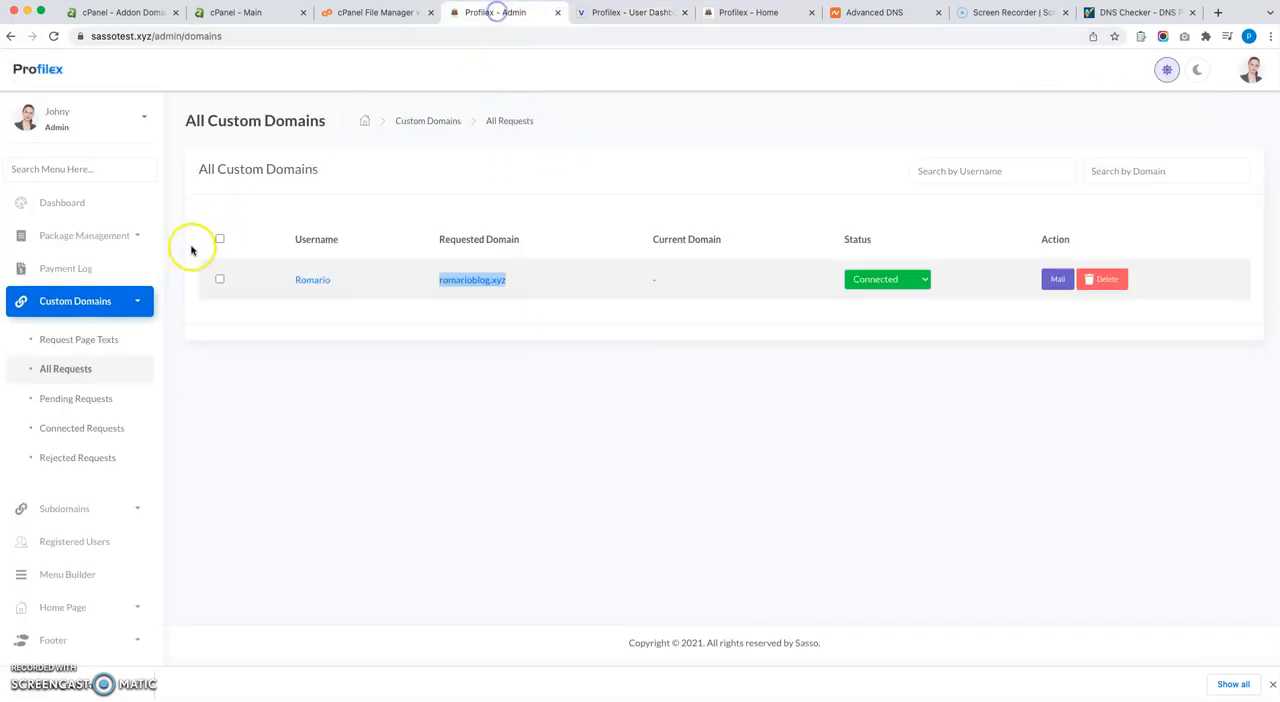
pyautogui.click(89, 341)
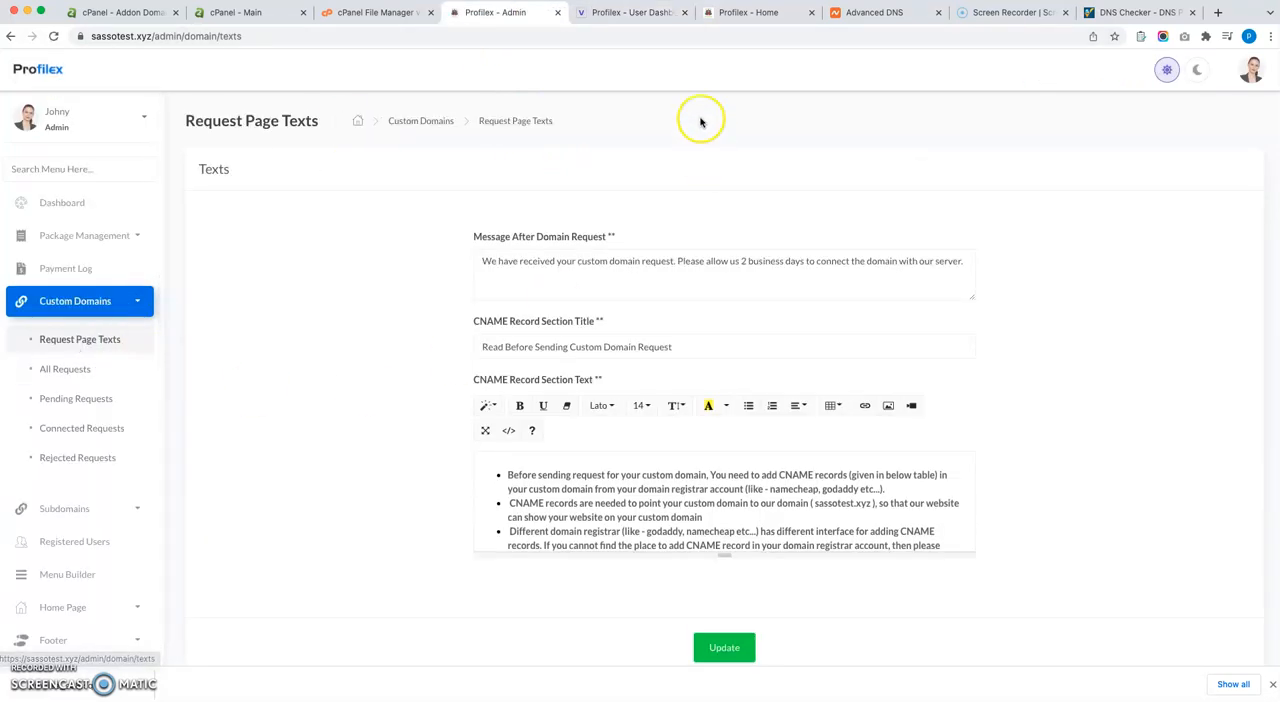
pyautogui.click(626, 16)
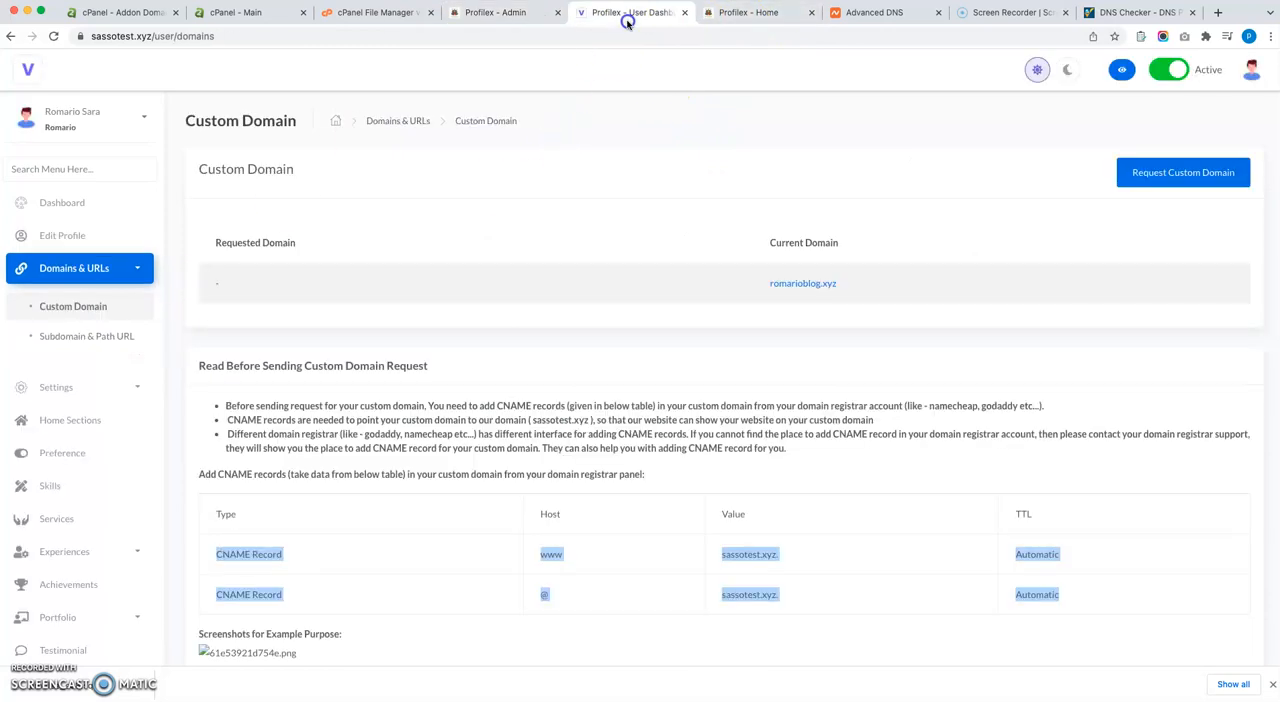
pyautogui.click(491, 13)
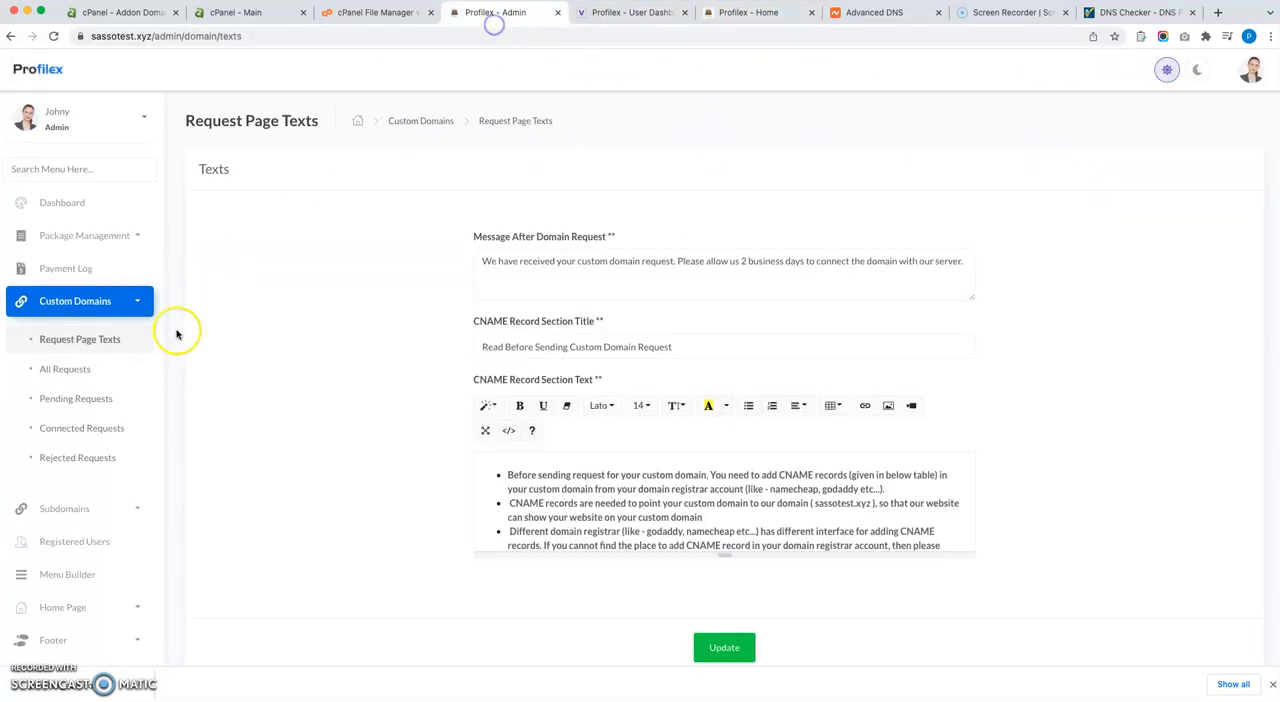
pyautogui.click(88, 371)
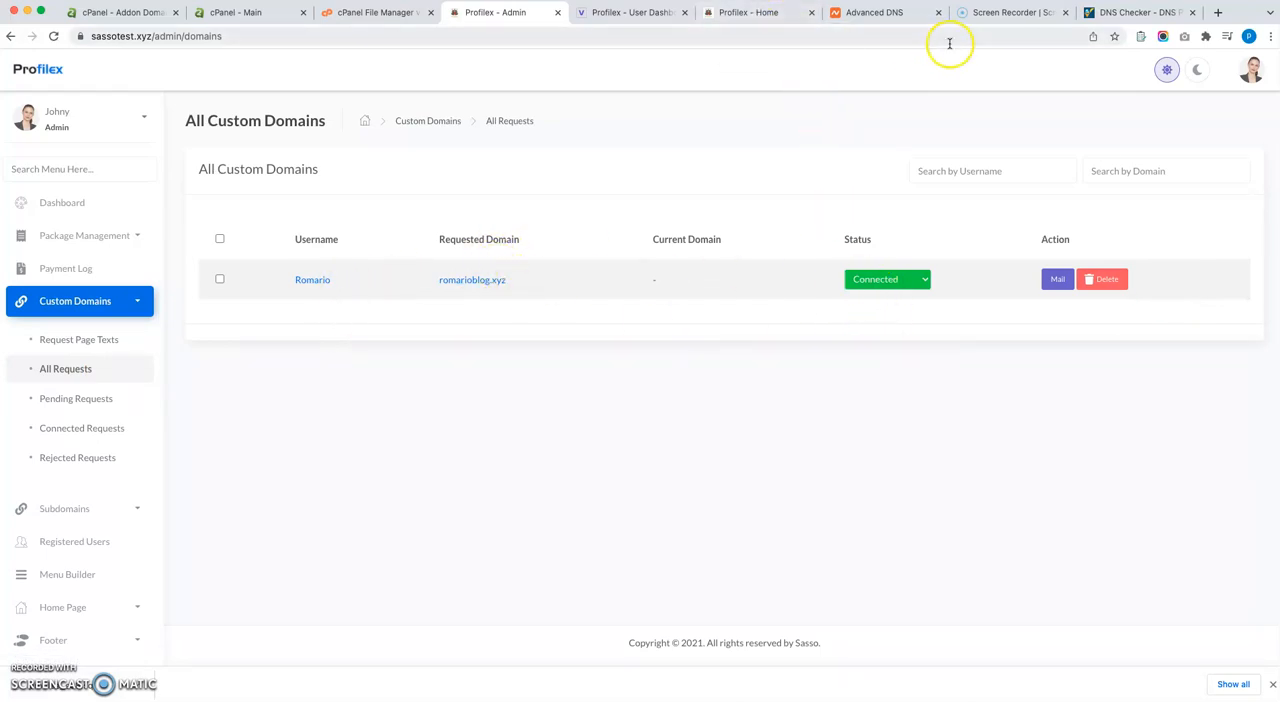
# Review the worldwide CNAME propagation results for romarioblog.xyz on whatsmydns.net.
pyautogui.click(1109, 14)
pyautogui.scroll(-1, 514, 271)
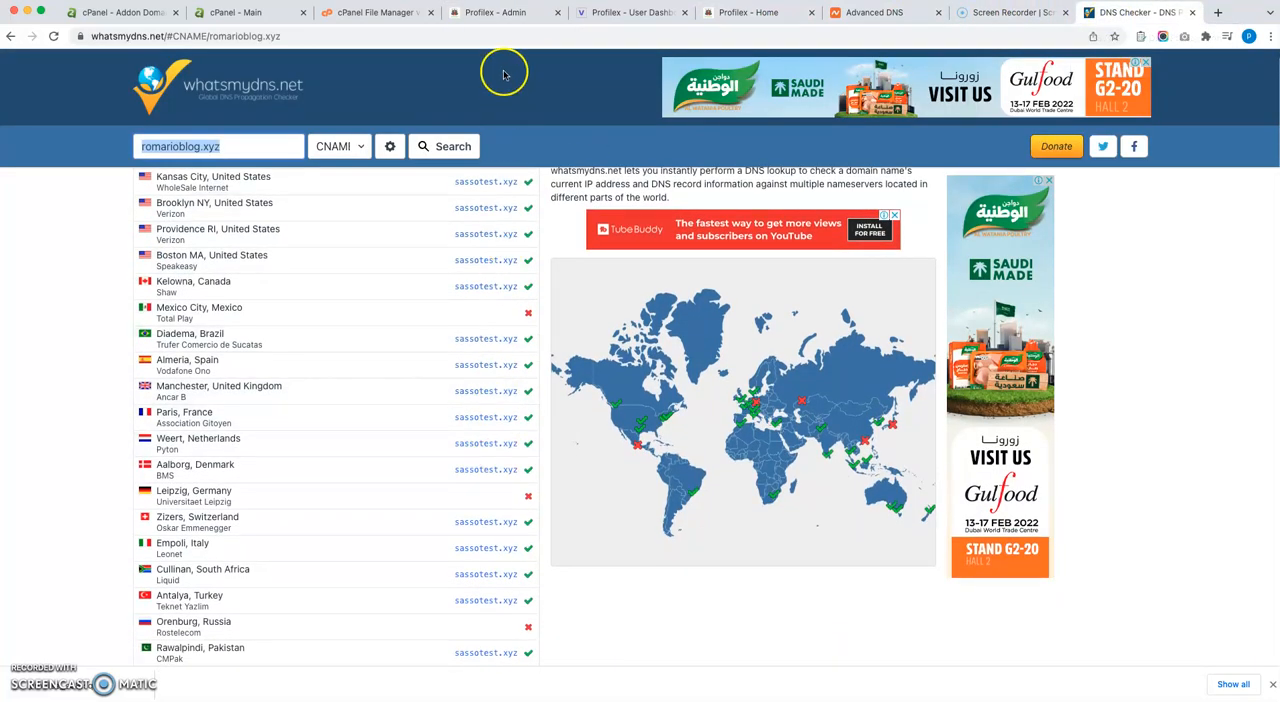
pyautogui.click(532, 15)
pyautogui.click(1111, 17)
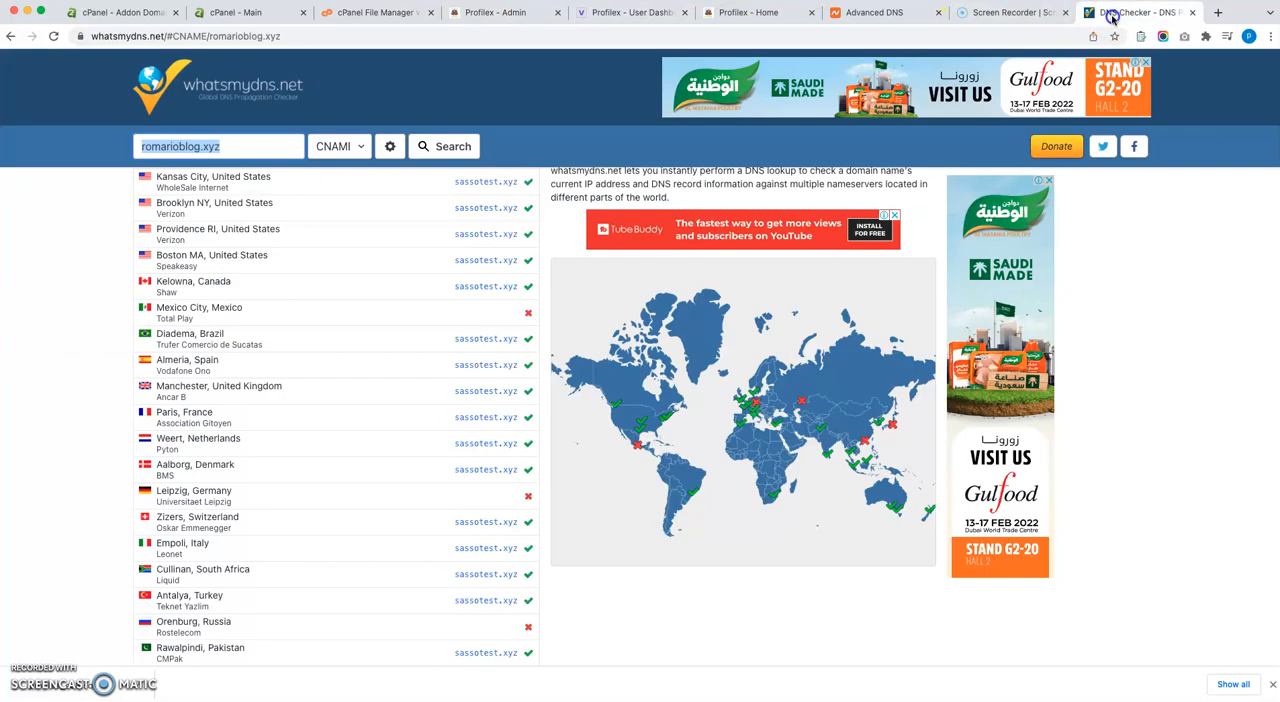
# Compare the user's Custom Domain page with the admin's request list and examine the status options of the romarioblog.xyz request.
pyautogui.click(645, 22)
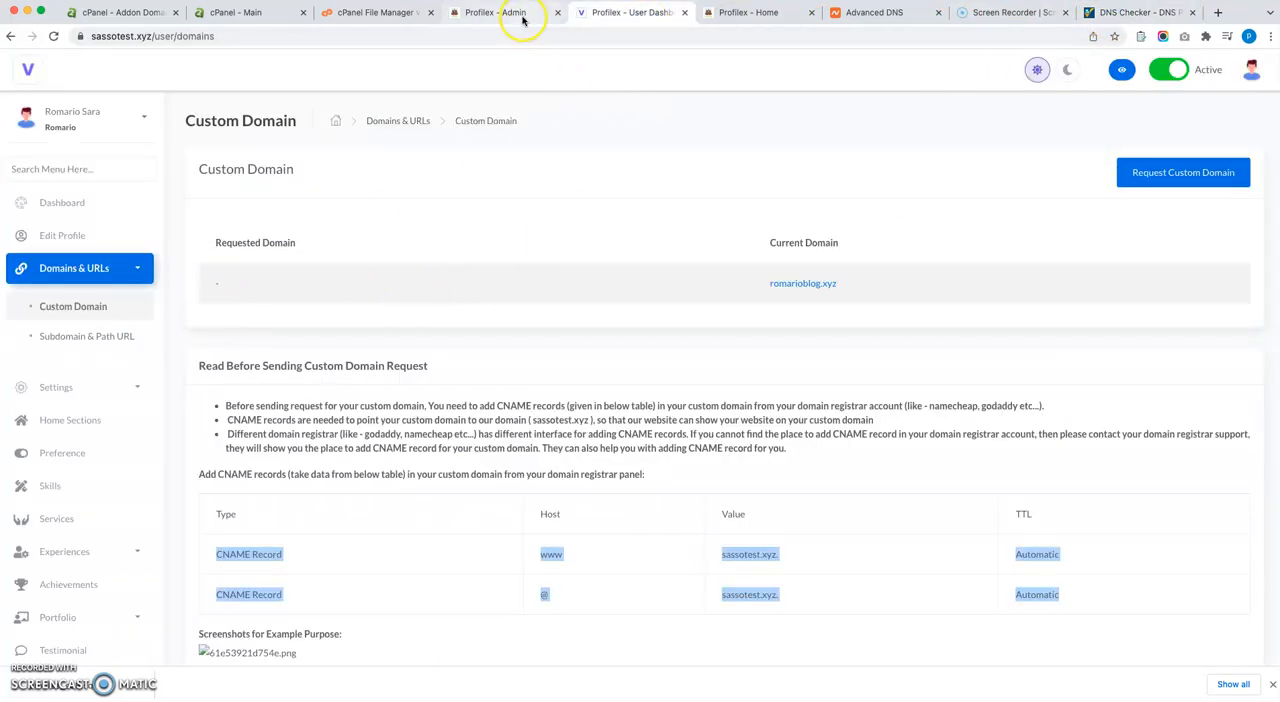
pyautogui.click(522, 17)
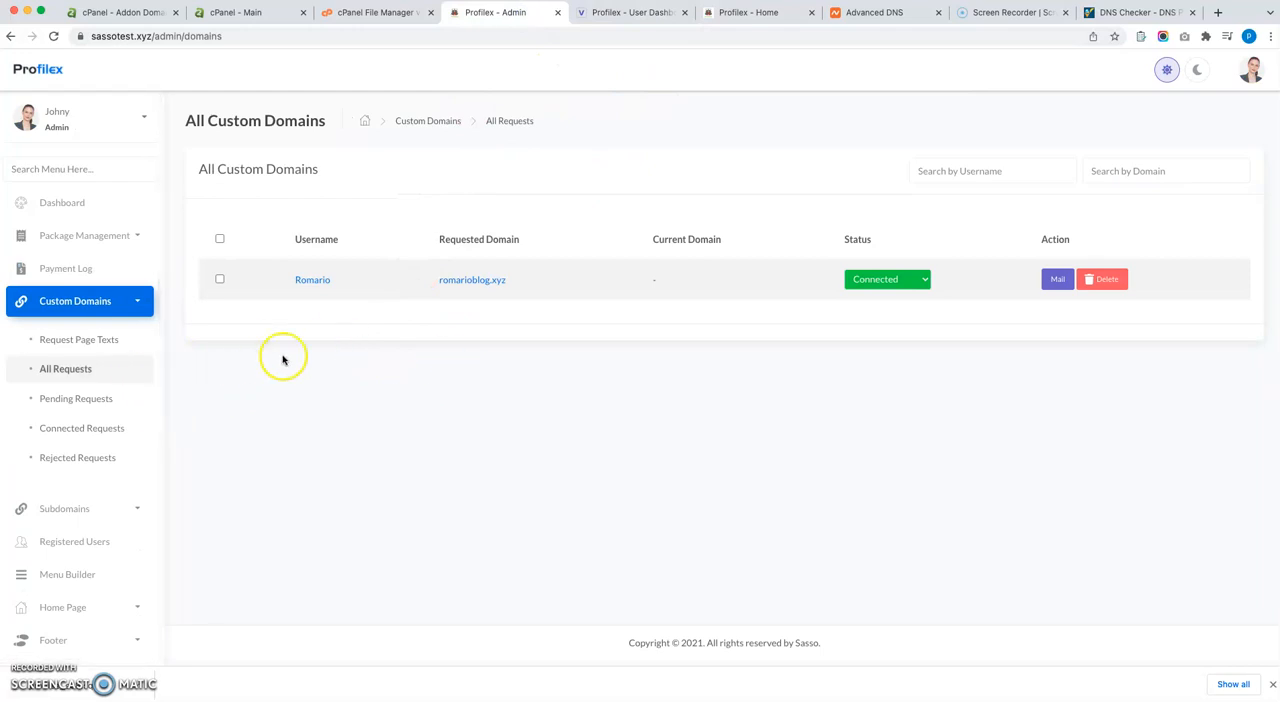
pyautogui.moveTo(605, 289); pyautogui.dragTo(298, 281)
pyautogui.click(897, 280)
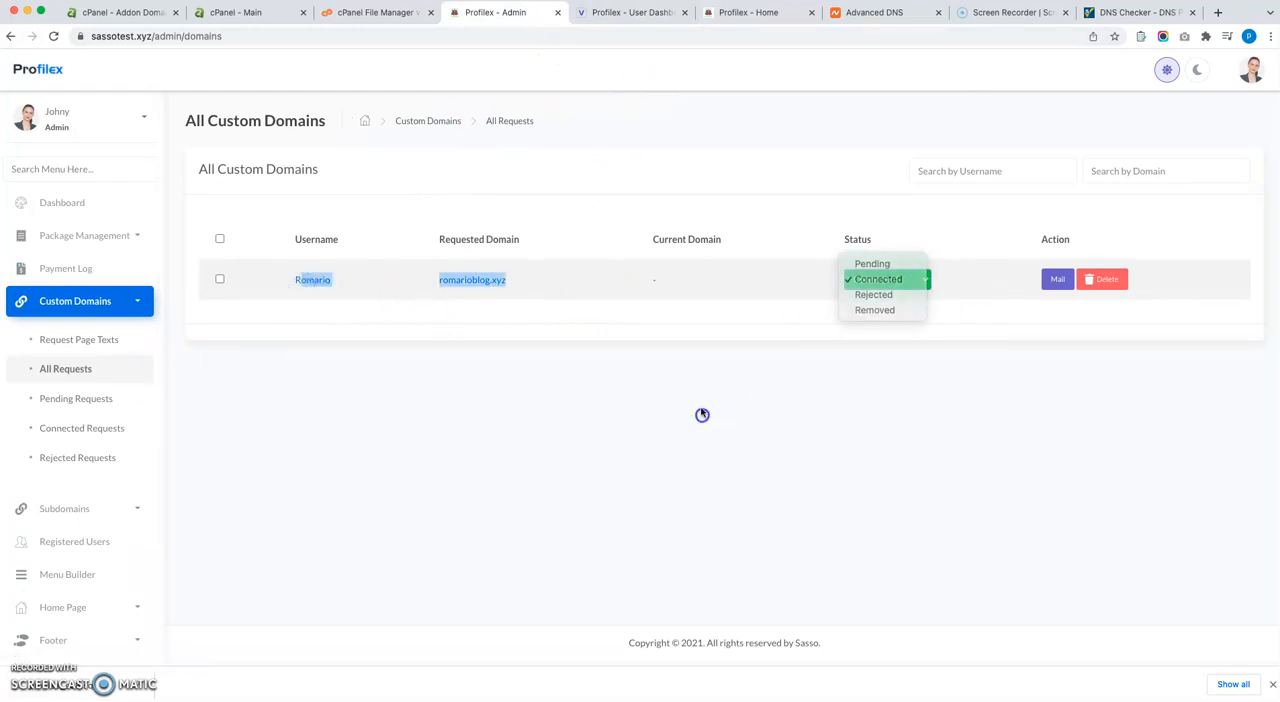
pyautogui.click(897, 279)
pyautogui.click(416, 335)
pyautogui.moveTo(547, 286); pyautogui.dragTo(440, 283)
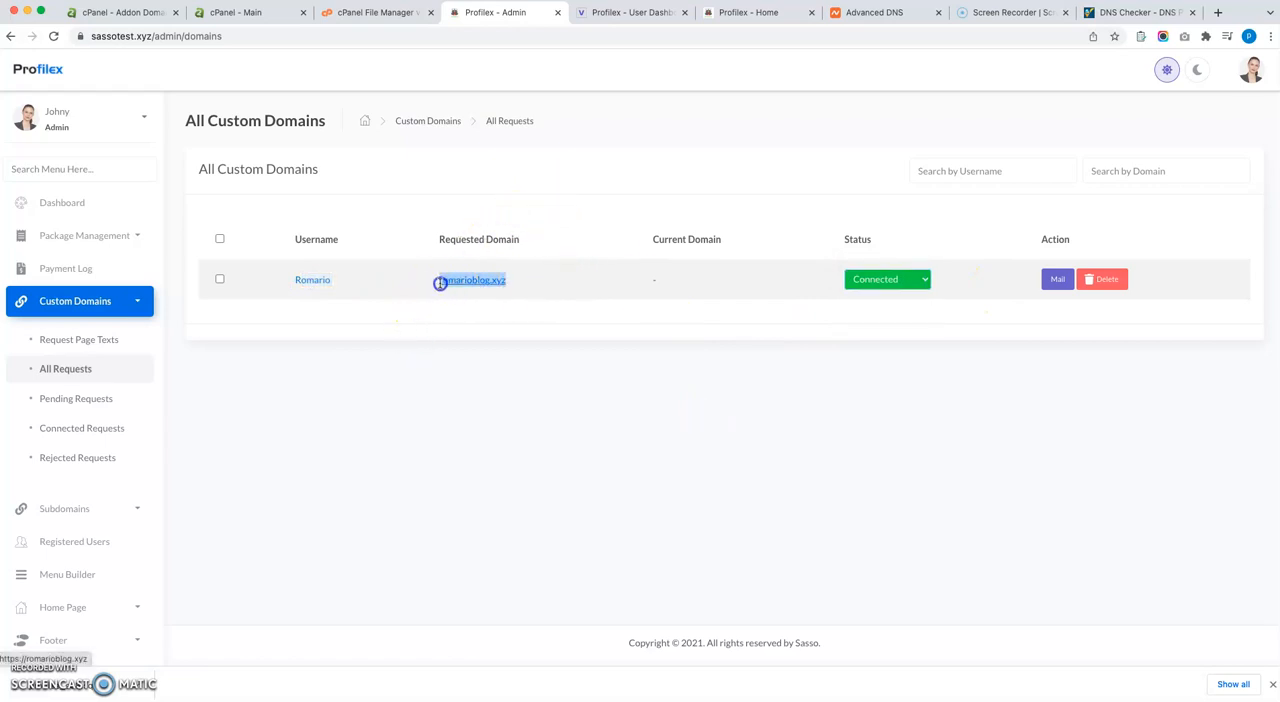
# Glance at the cPanel main page, return to the admin's request list and recheck the status and requested domain of romarioblog.xyz.
pyautogui.click(232, 12)
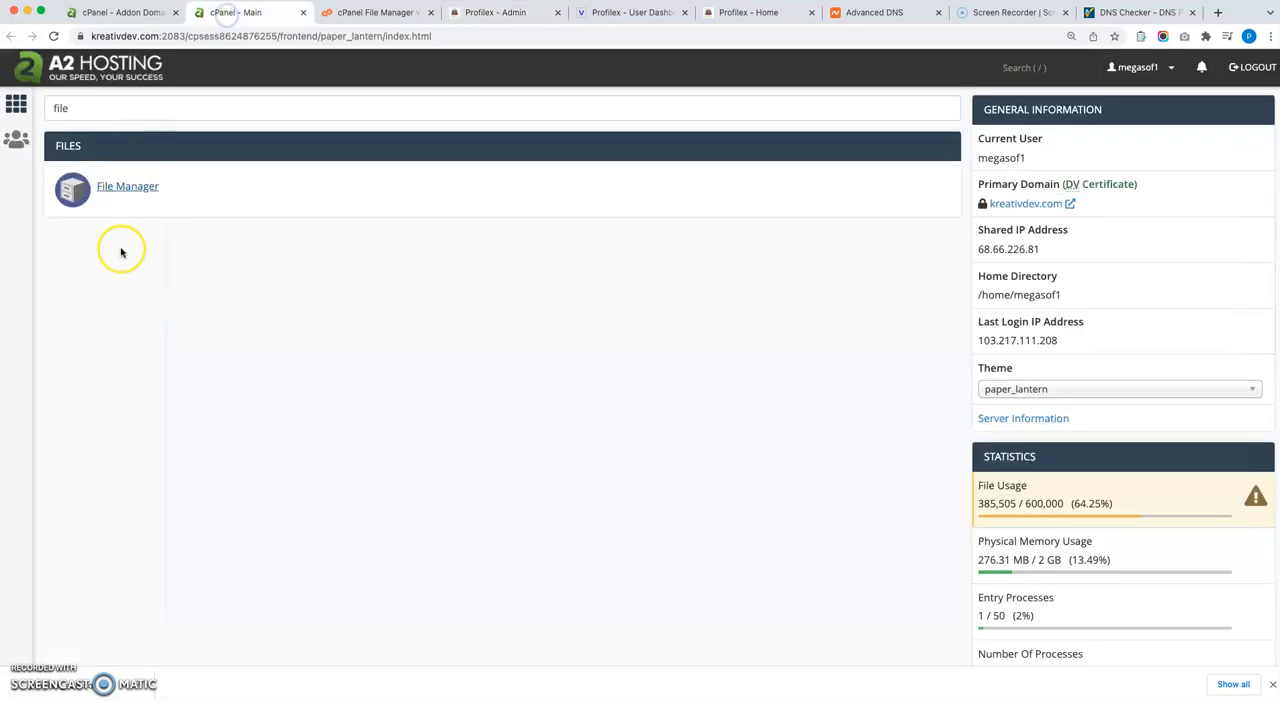
pyautogui.click(491, 14)
pyautogui.click(600, 479)
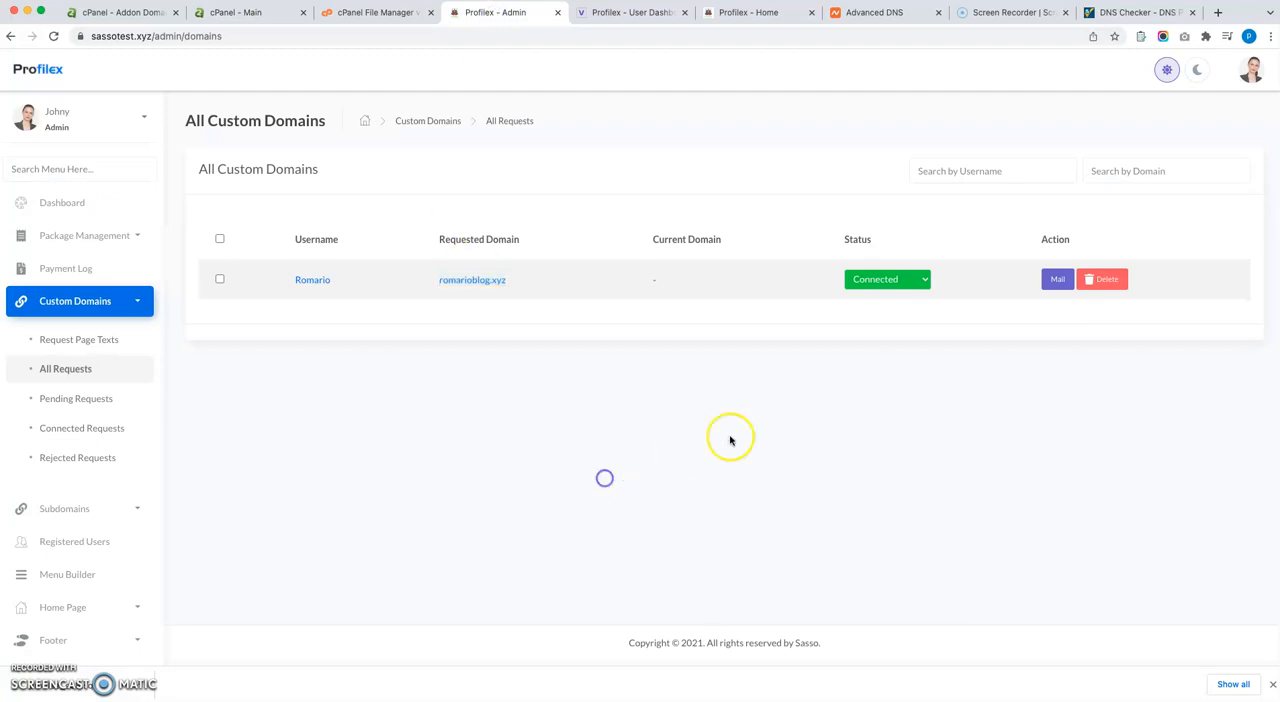
pyautogui.click(895, 283)
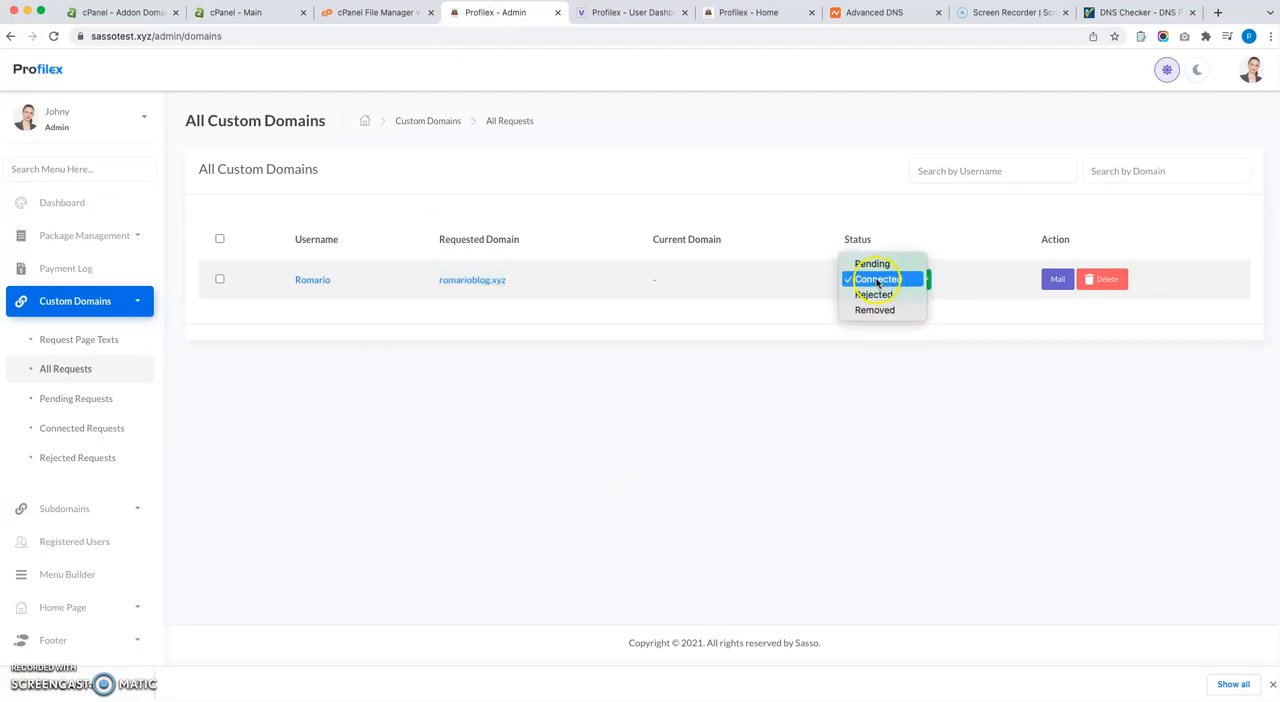
pyautogui.click(601, 516)
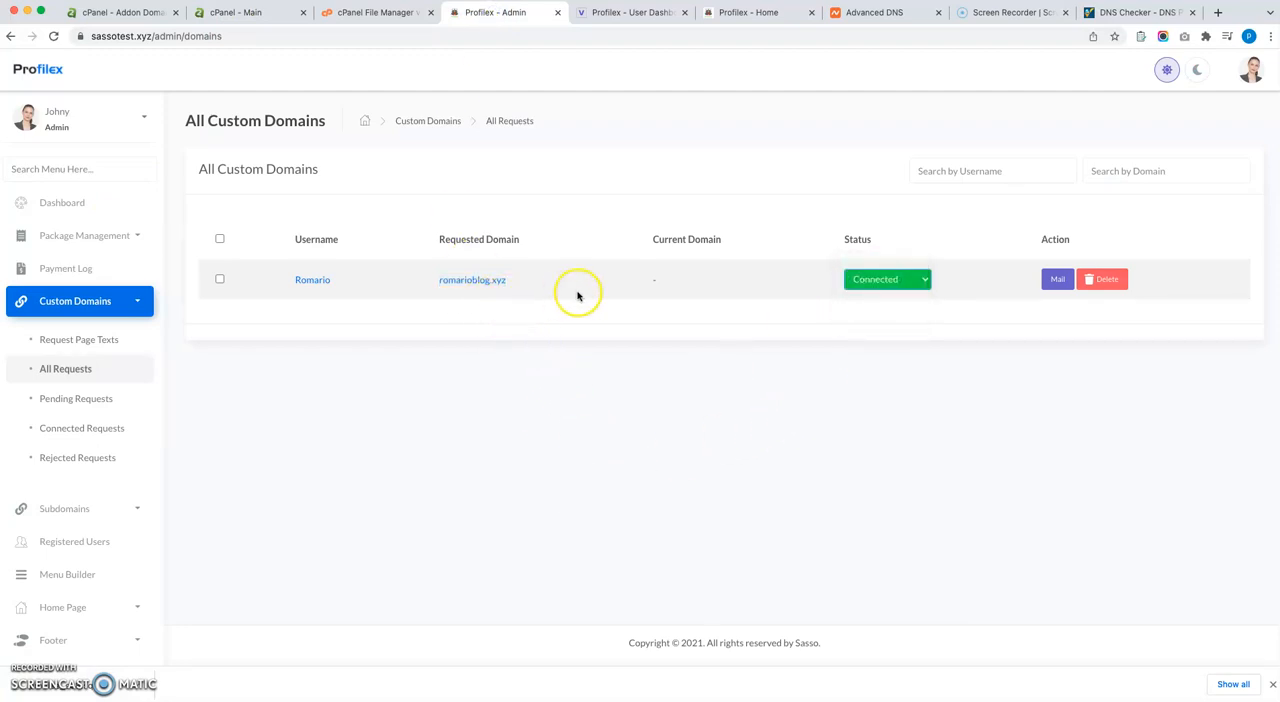
pyautogui.moveTo(572, 288); pyautogui.dragTo(434, 282)
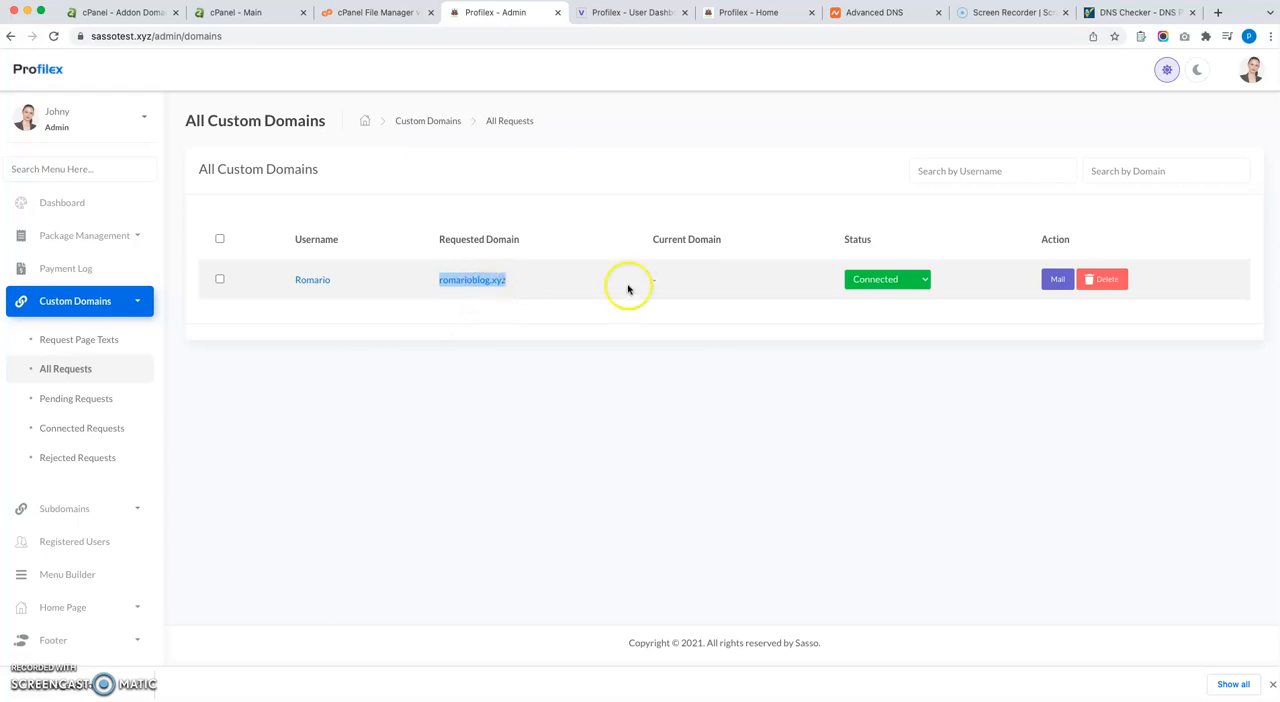
pyautogui.click(731, 295)
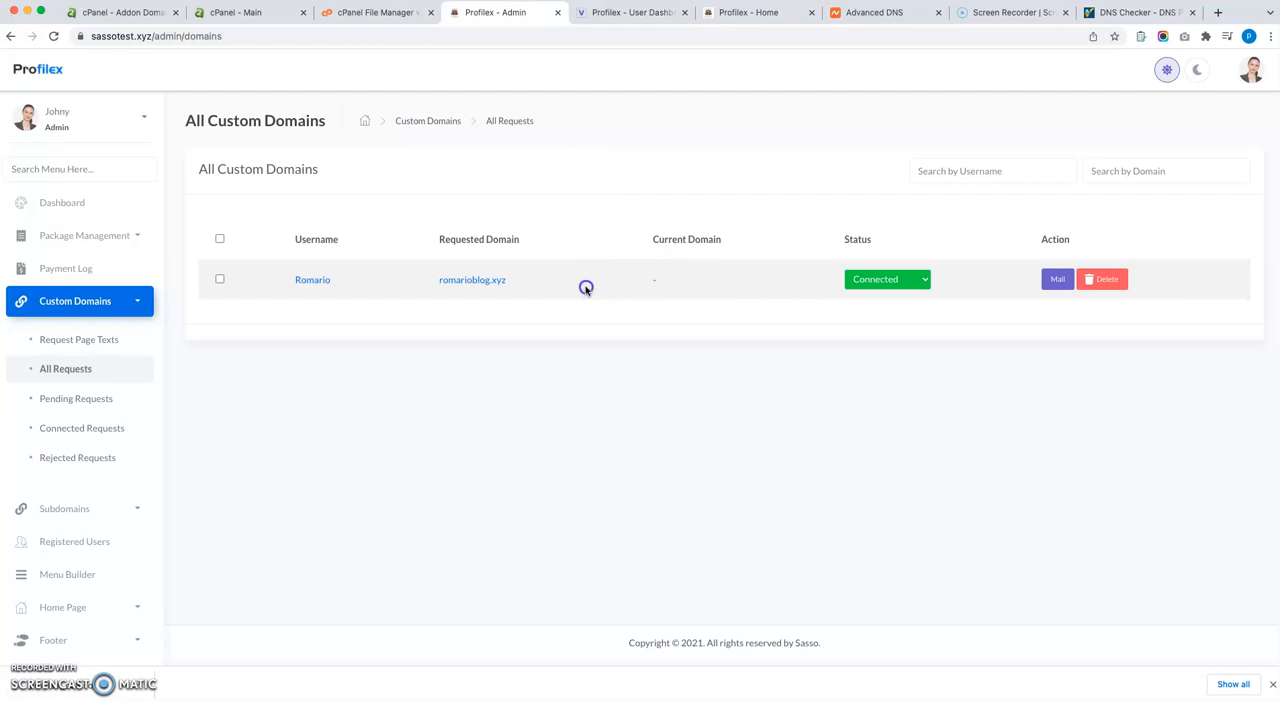
pyautogui.moveTo(483, 280); pyautogui.dragTo(447, 279)
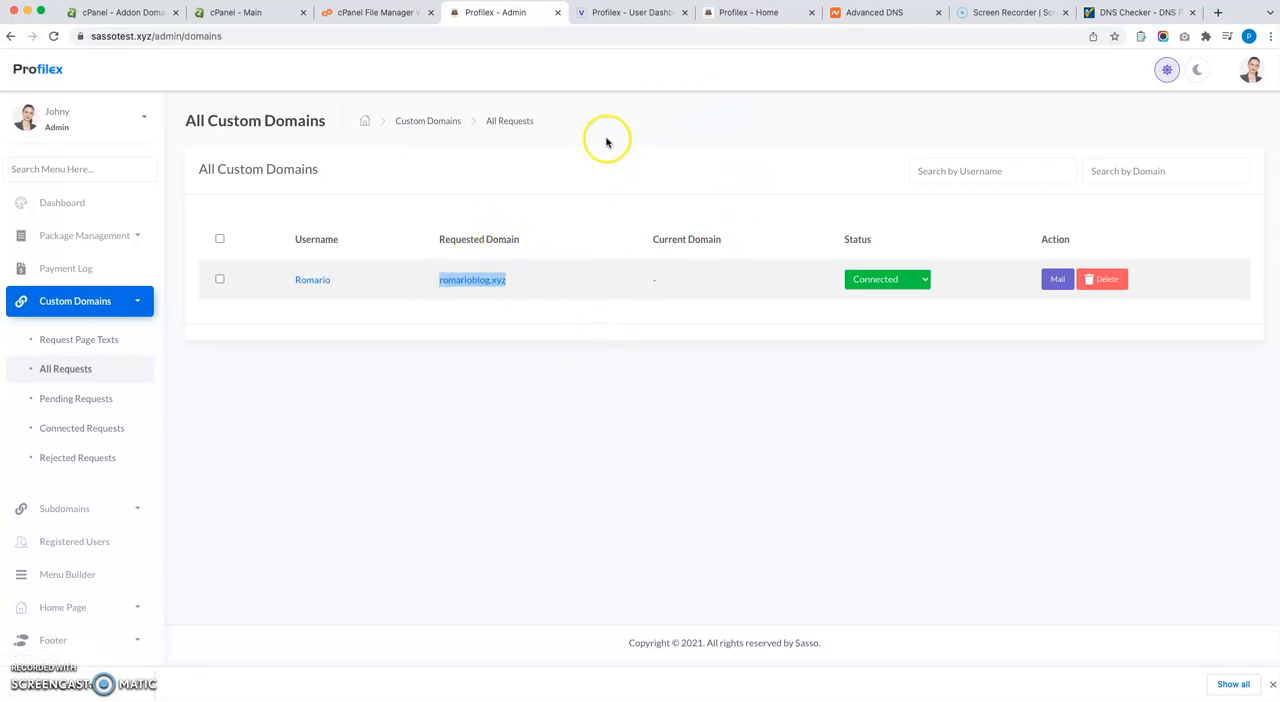
# Send a new custom domain request for spina.test from the user dashboard.
pyautogui.click(640, 14)
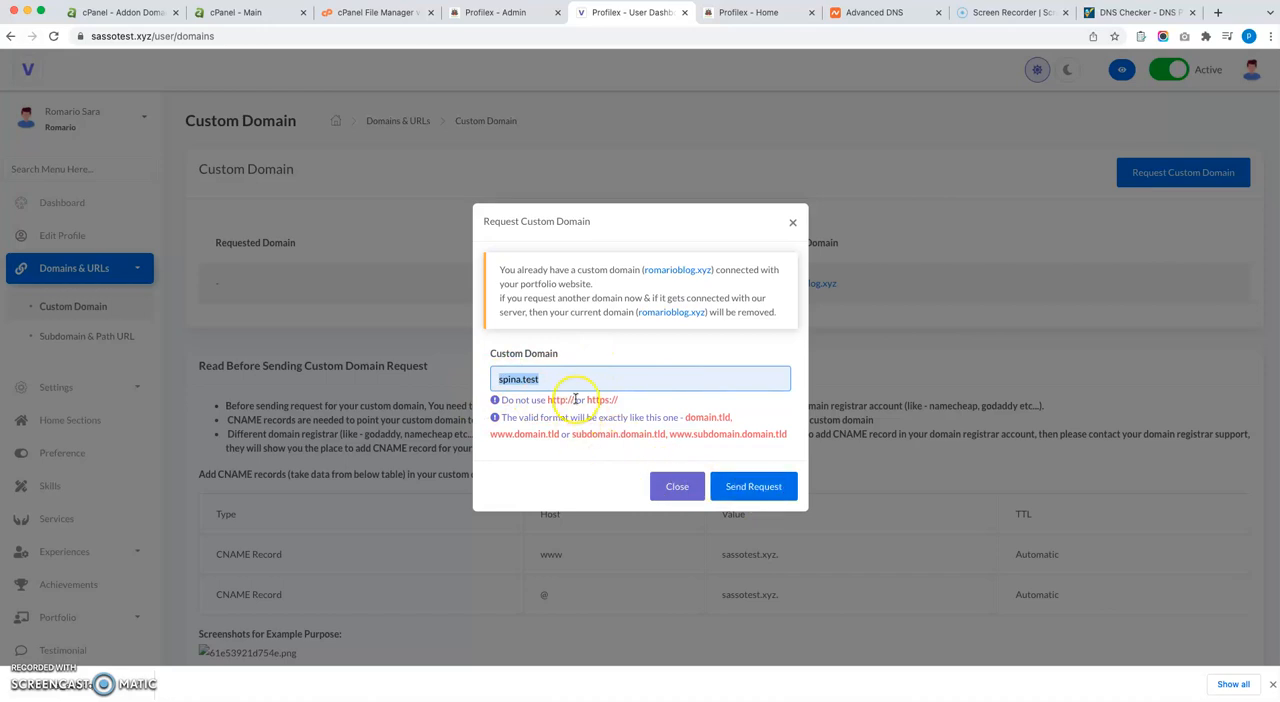
pyautogui.moveTo(571, 382); pyautogui.dragTo(478, 379)
pyautogui.click(768, 487)
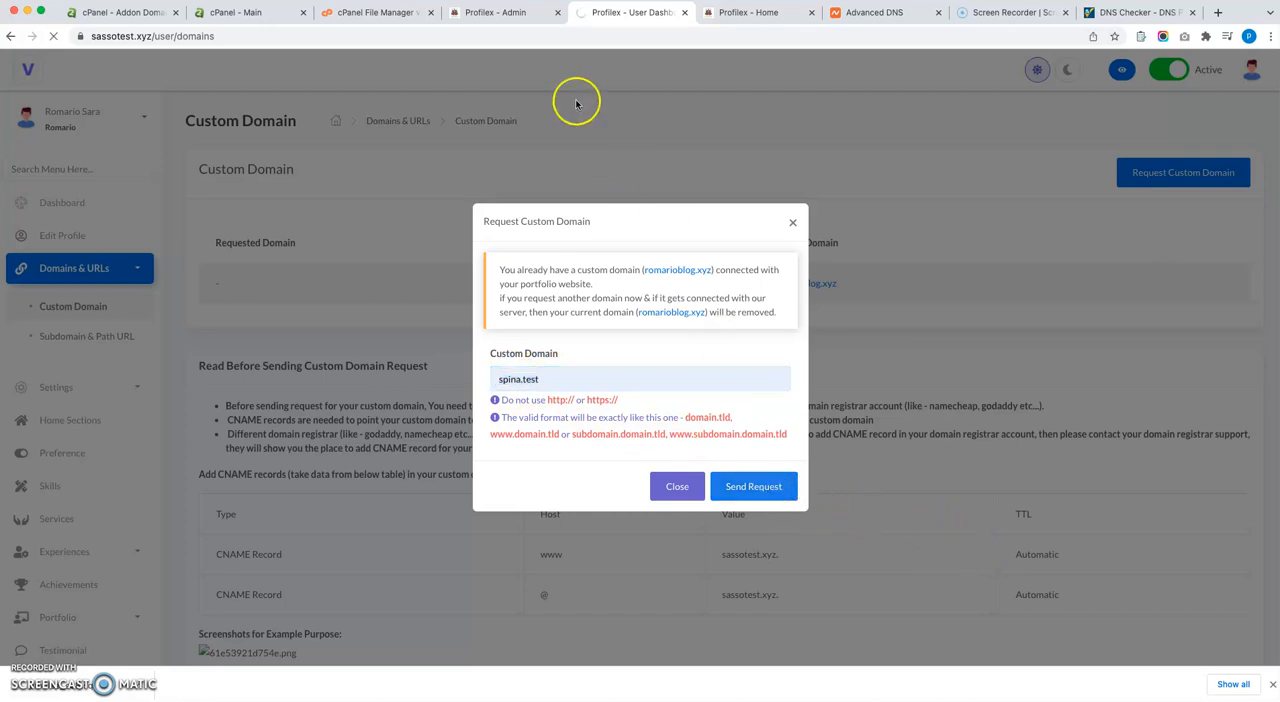
# Reload the admin's All Custom Domains list and check the spina.test and romarioblog.xyz requests.
pyautogui.click(491, 12)
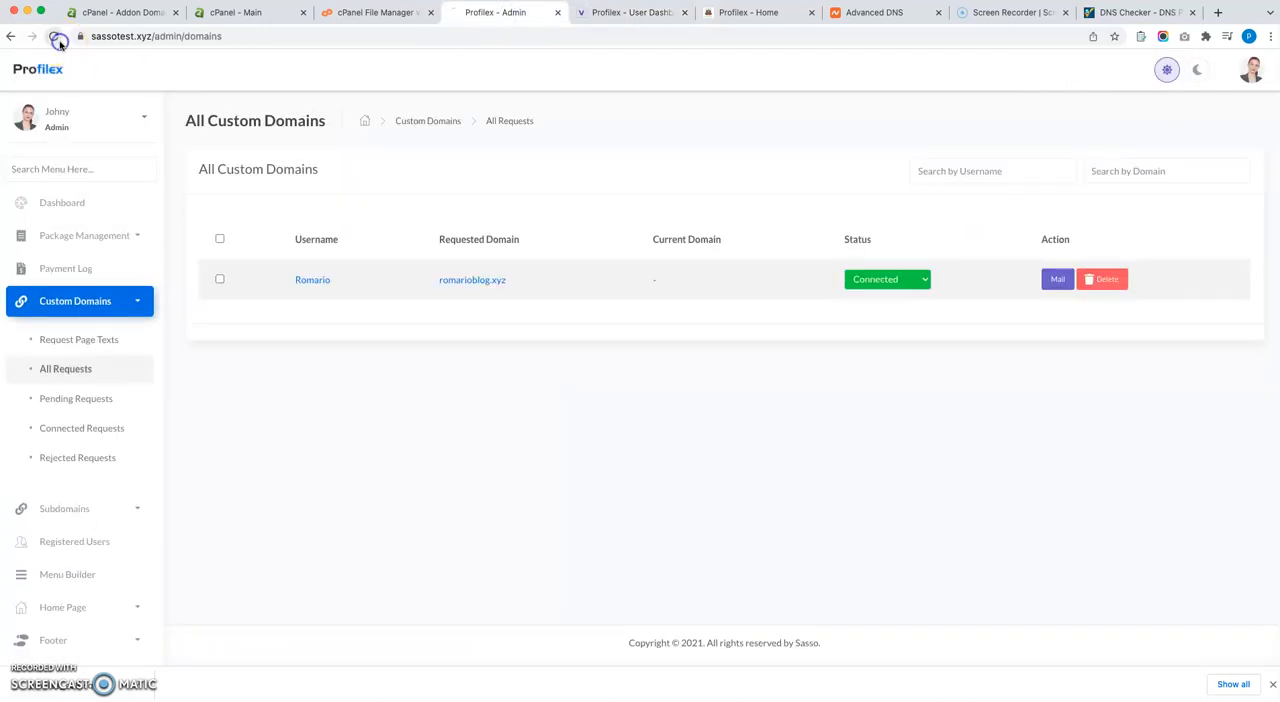
pyautogui.click(57, 38)
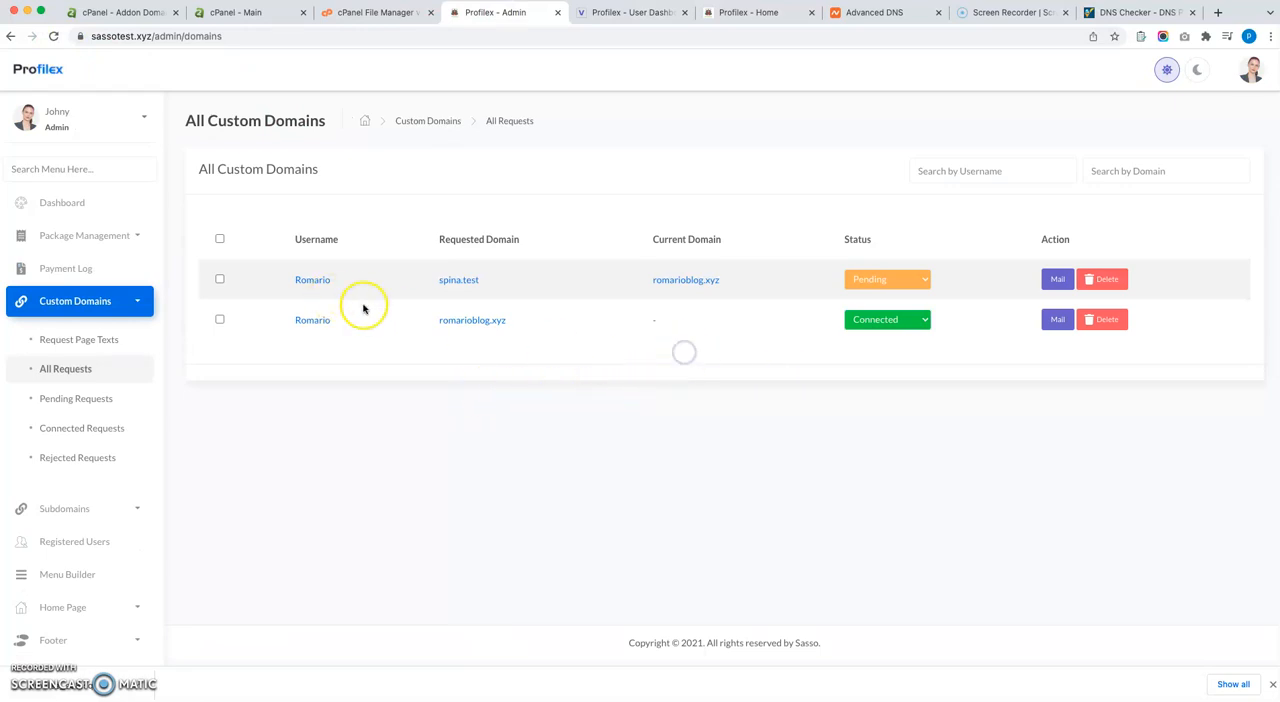
pyautogui.doubleClick(468, 322)
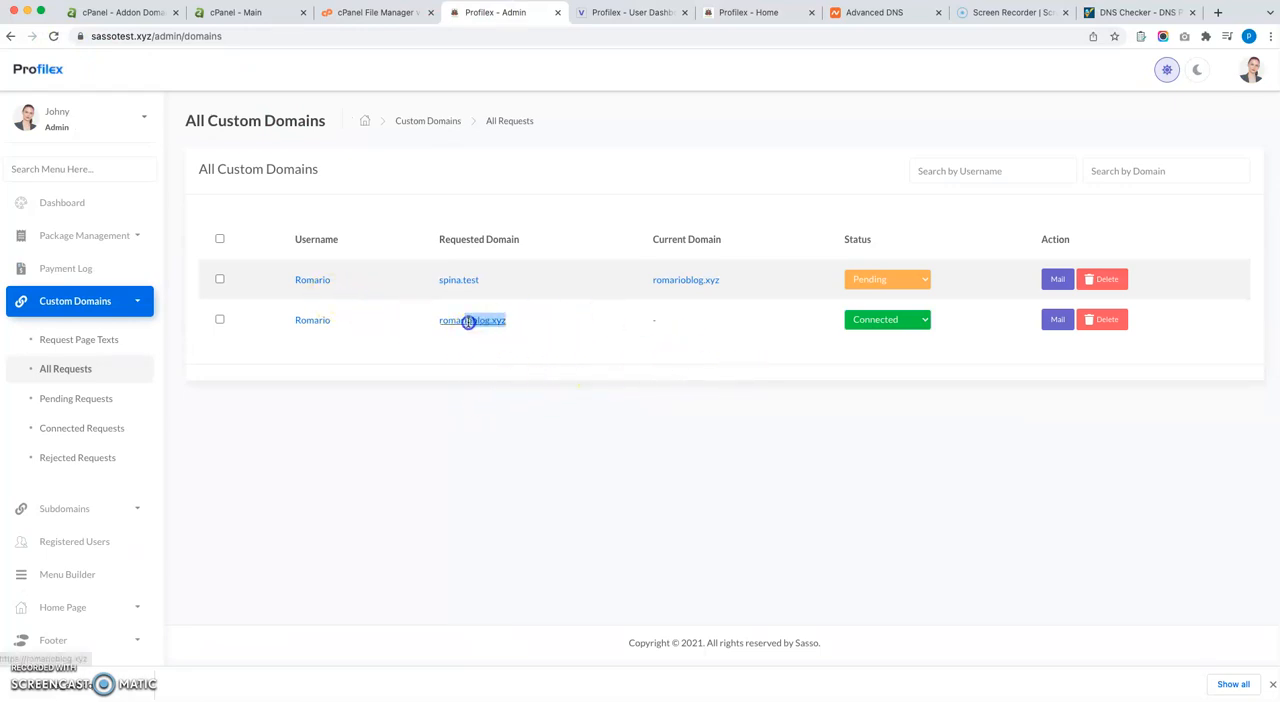
# Check the romarioblog.xyz entry in cPanel's Modify Addon Domain list.
pyautogui.click(236, 13)
pyautogui.click(129, 16)
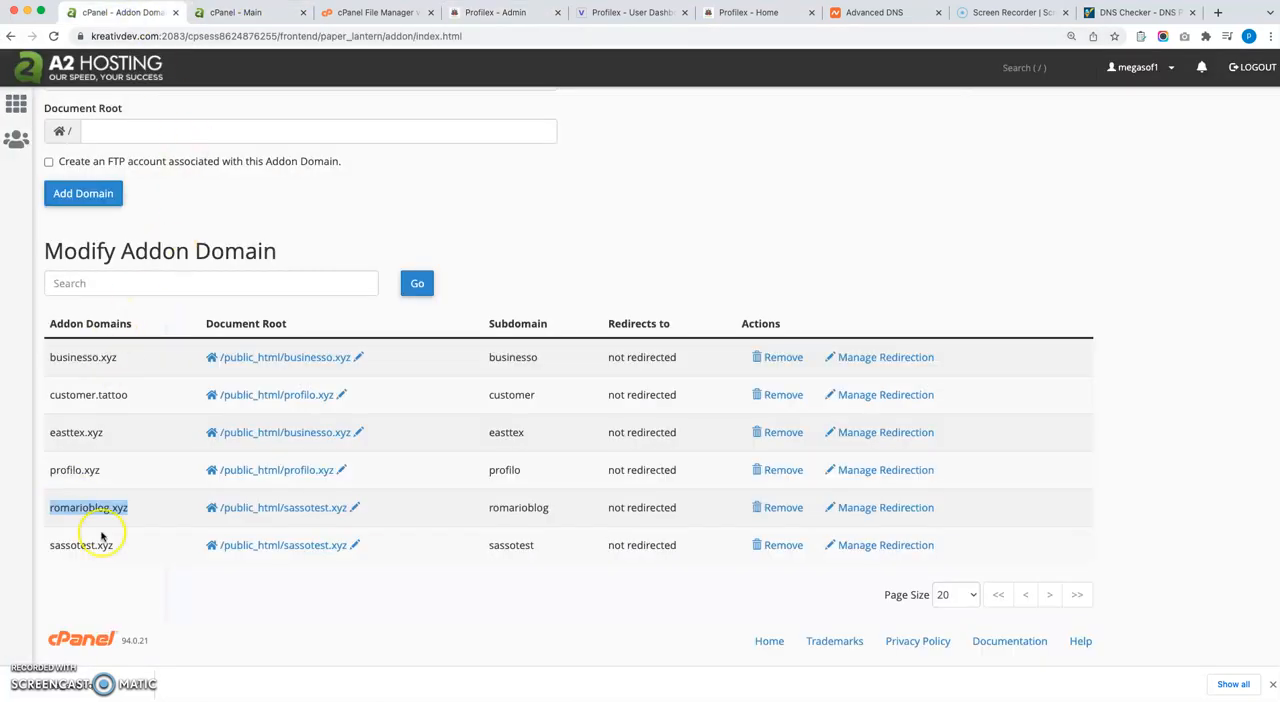
pyautogui.click(147, 510)
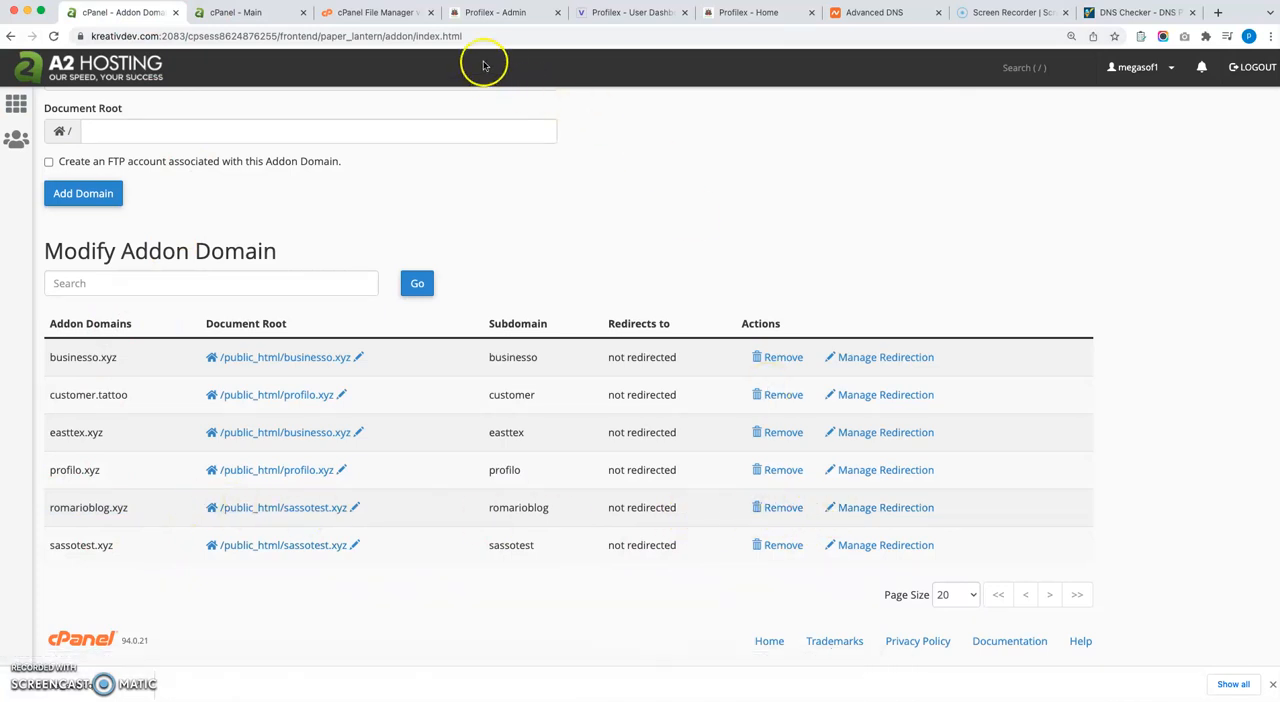
# Set the status of the romarioblog.xyz request to Removed in the admin's All Custom Domains list.
pyautogui.click(505, 18)
pyautogui.click(897, 320)
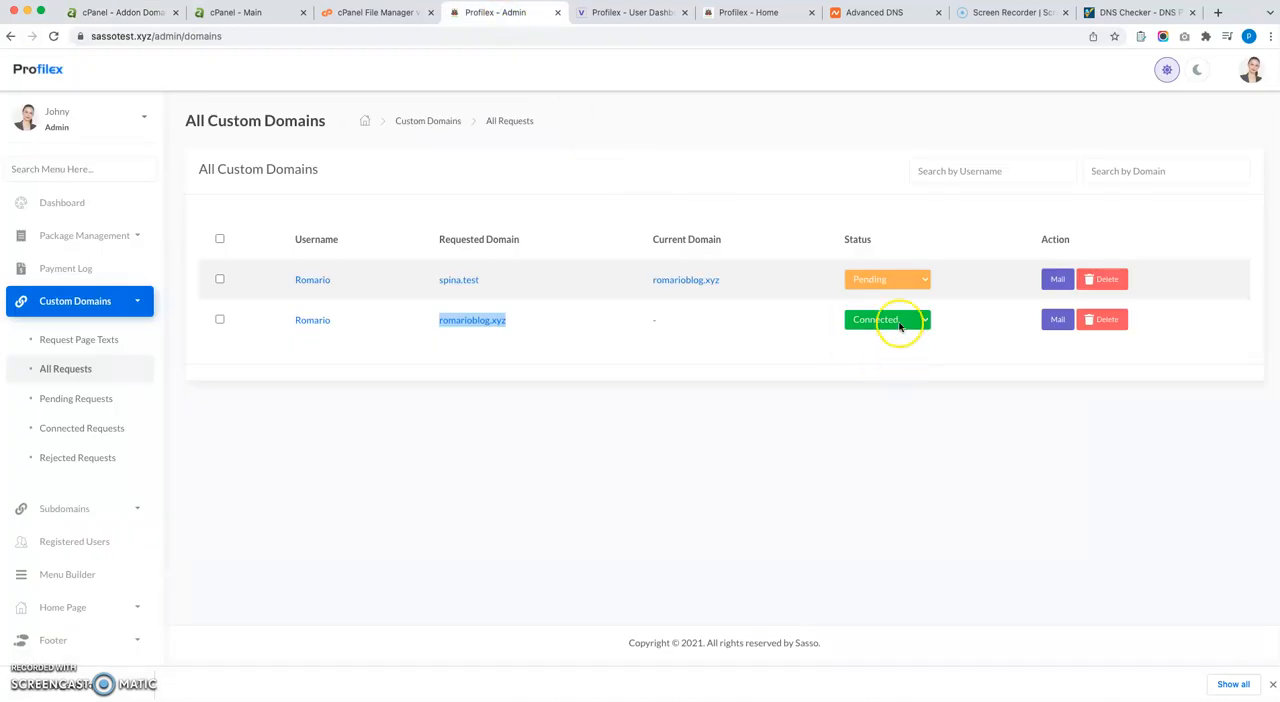
pyautogui.click(885, 349)
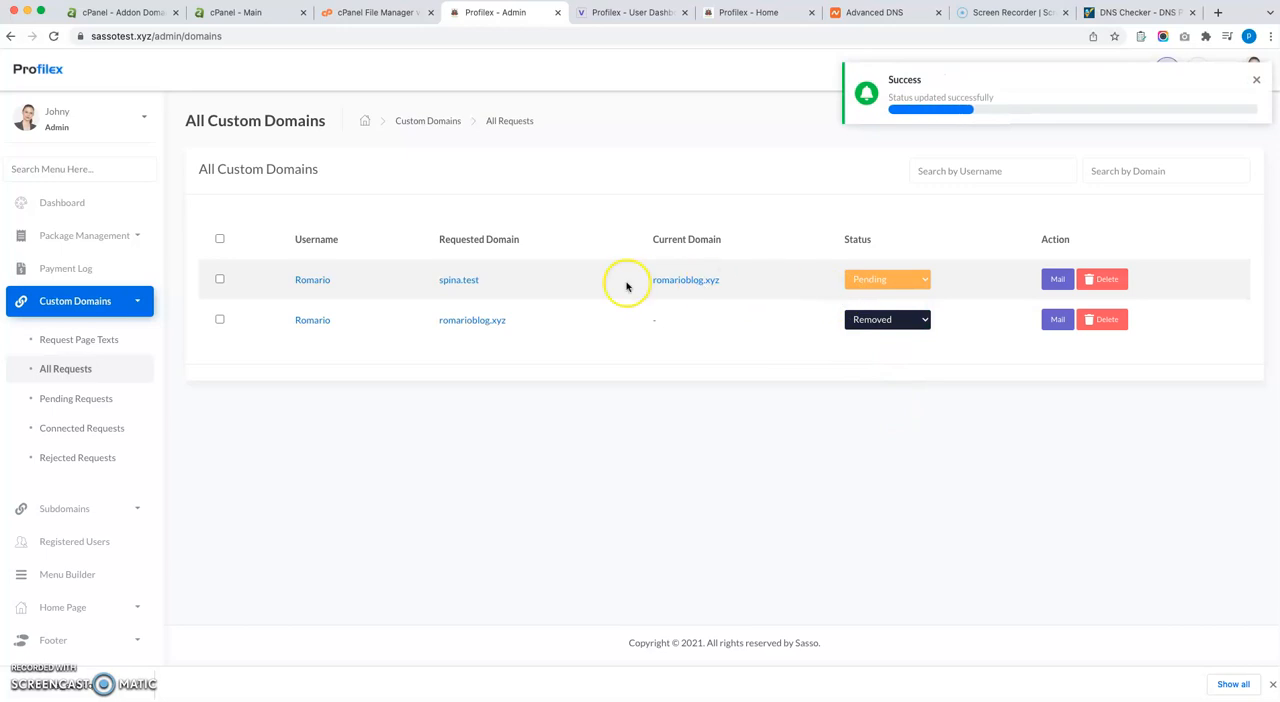
# Switch to cPanel and review the Addon Domains page for the requested spina.test domain.
pyautogui.moveTo(480, 280); pyautogui.dragTo(436, 281)
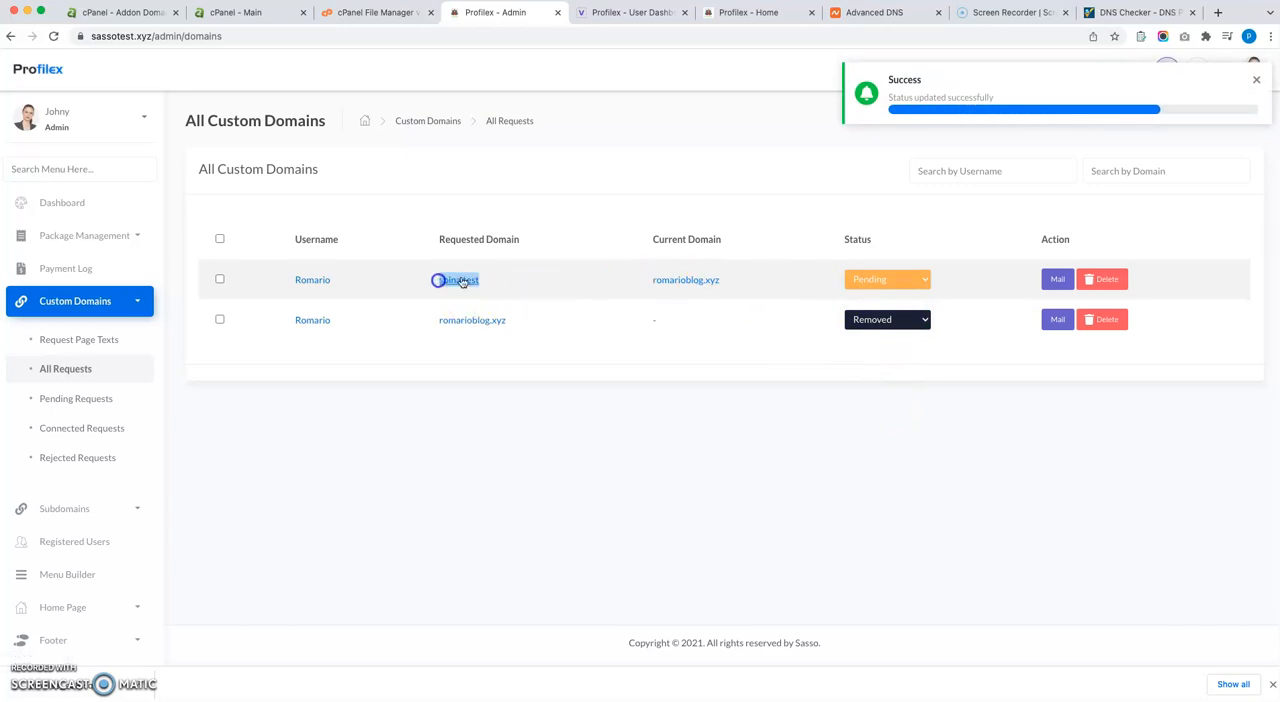
pyautogui.click(230, 13)
pyautogui.click(151, 13)
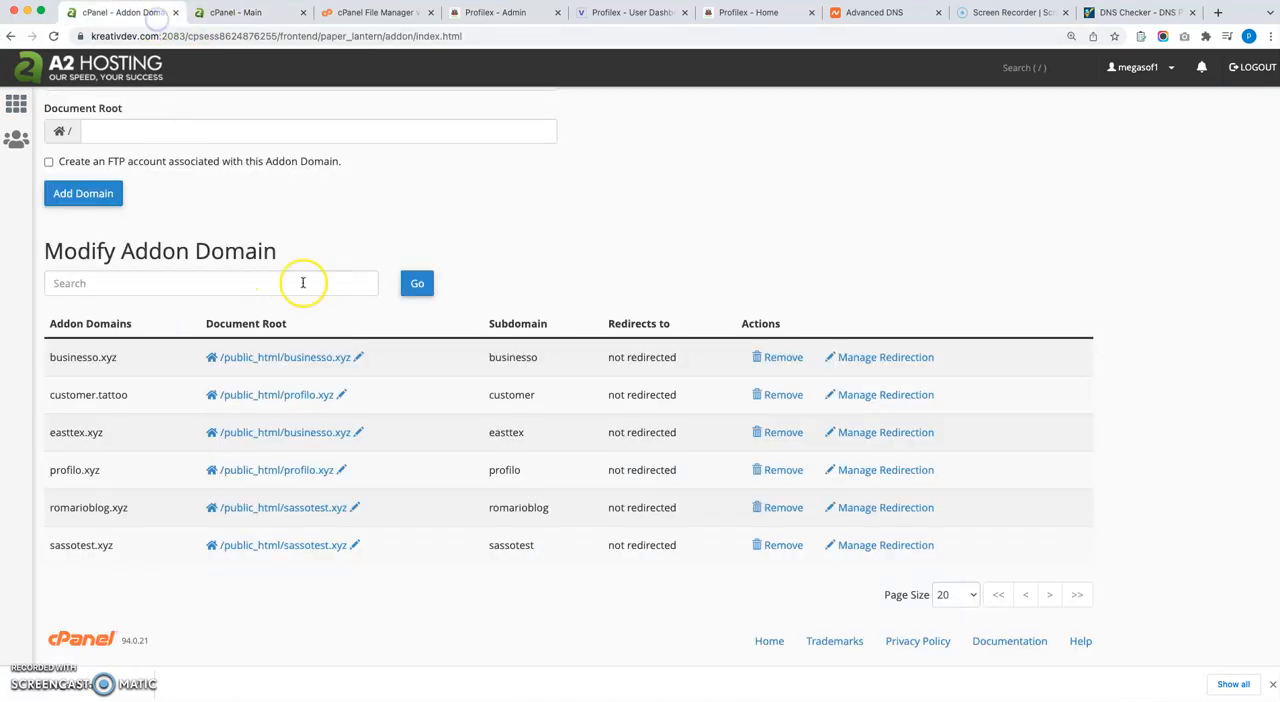
# Set the status of the spina.test request to Connected in the admin's All Custom Domains list.
pyautogui.click(500, 13)
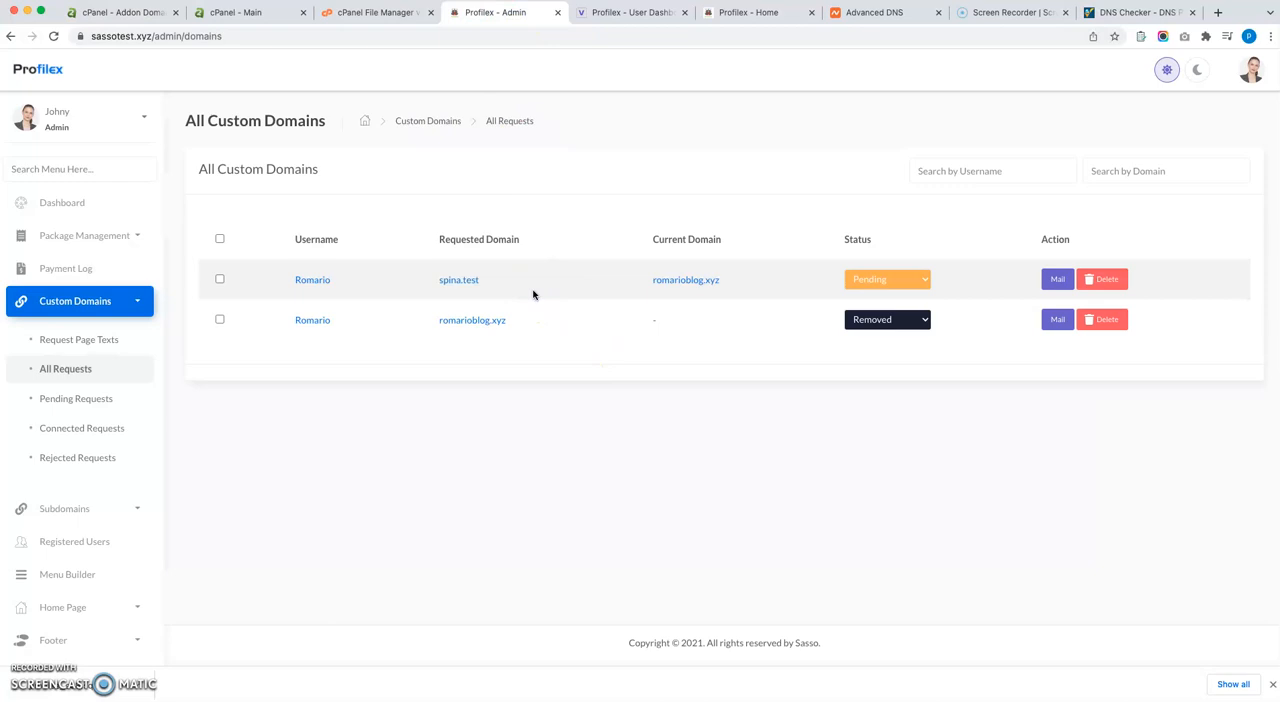
pyautogui.click(858, 283)
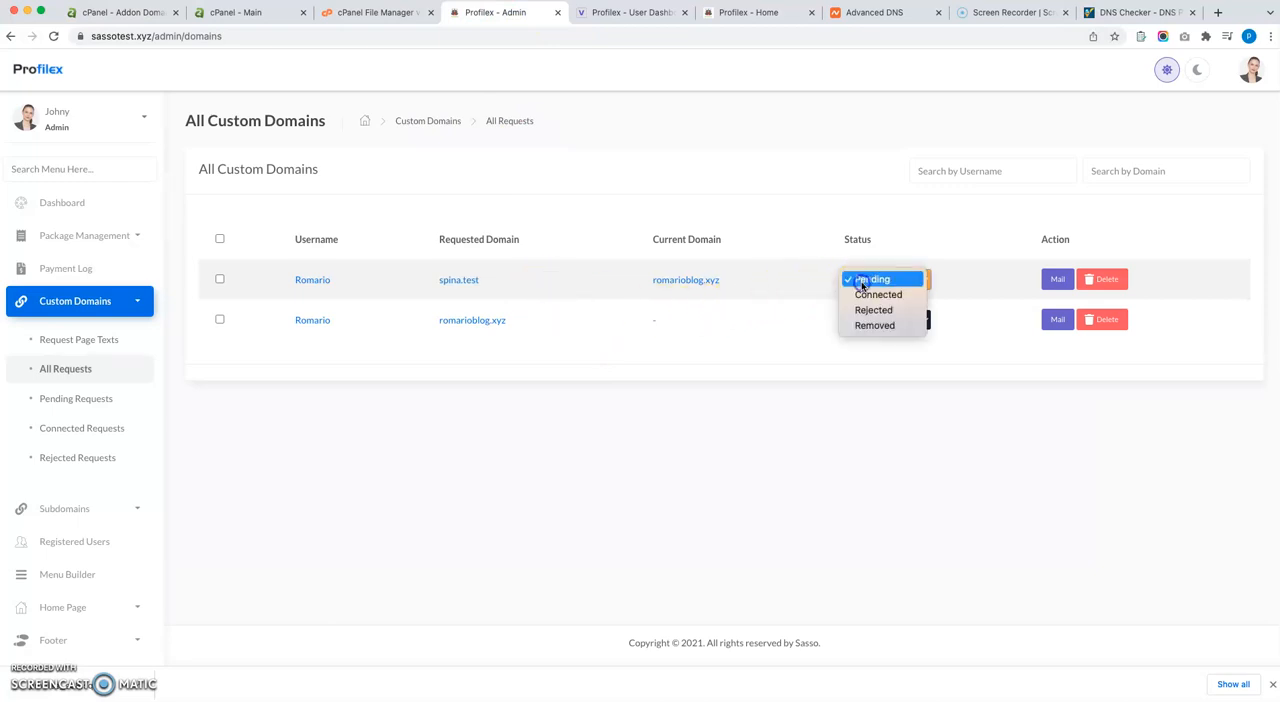
pyautogui.click(876, 295)
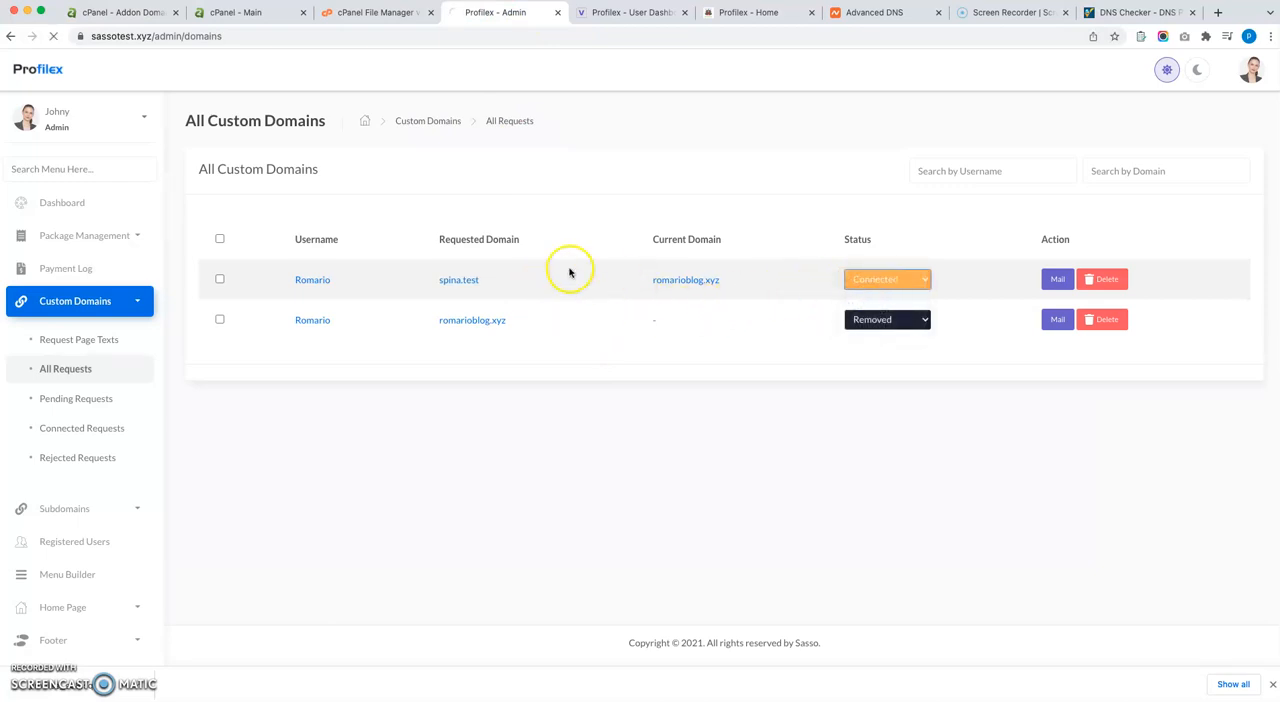
# Compare the spina.test and romarioblog.xyz entries under Requested Domain after the status changes.
pyautogui.moveTo(533, 283); pyautogui.dragTo(440, 280)
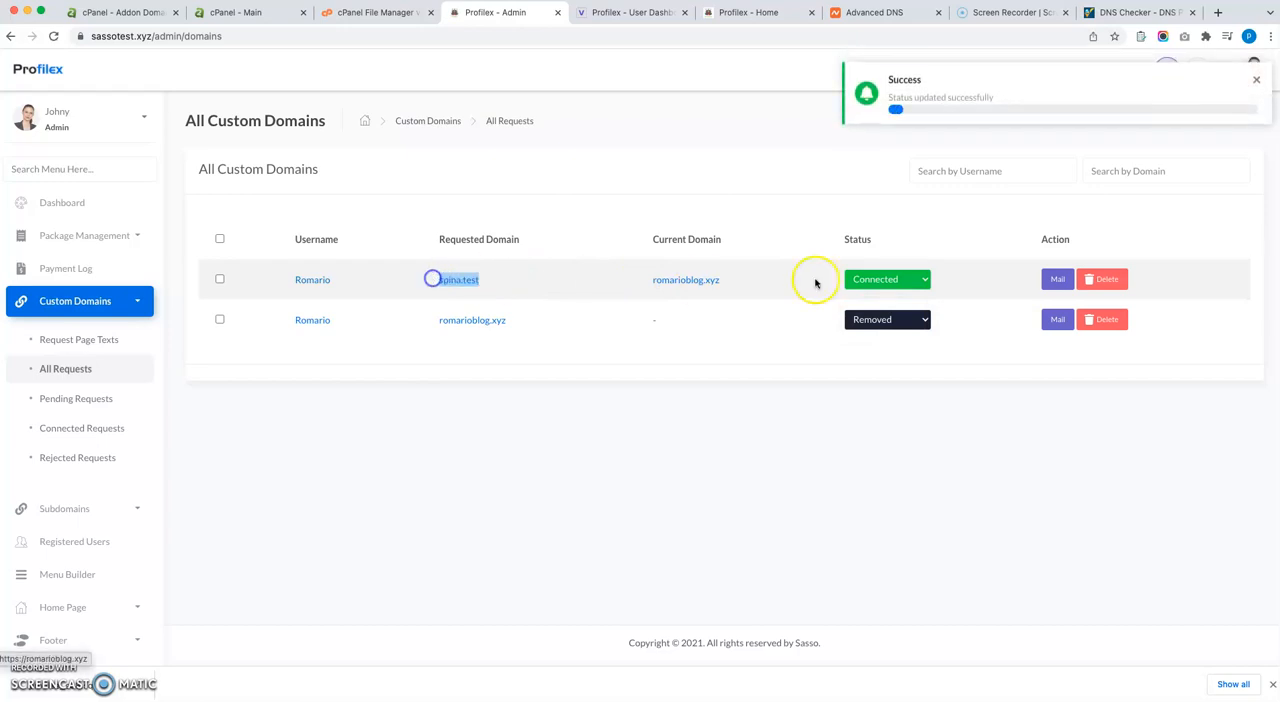
pyautogui.click(537, 290)
pyautogui.moveTo(425, 283); pyautogui.dragTo(478, 281)
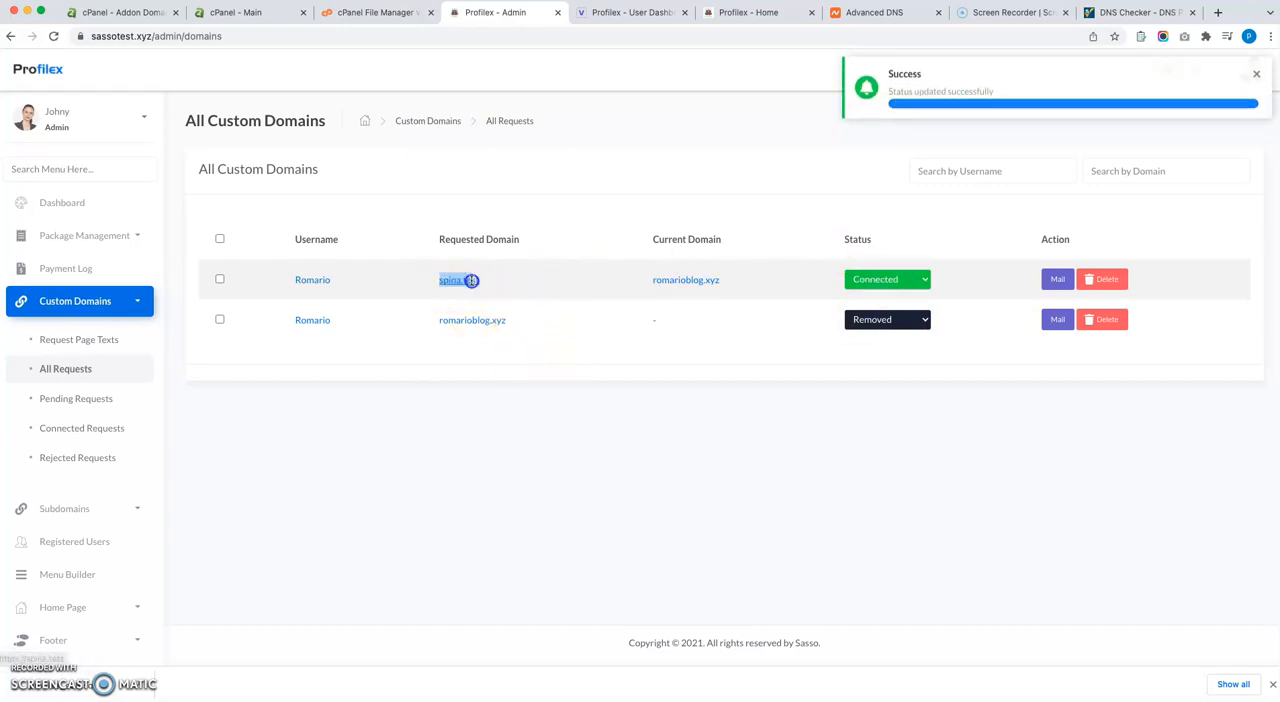
pyautogui.click(580, 335)
pyautogui.moveTo(499, 327); pyautogui.dragTo(438, 323)
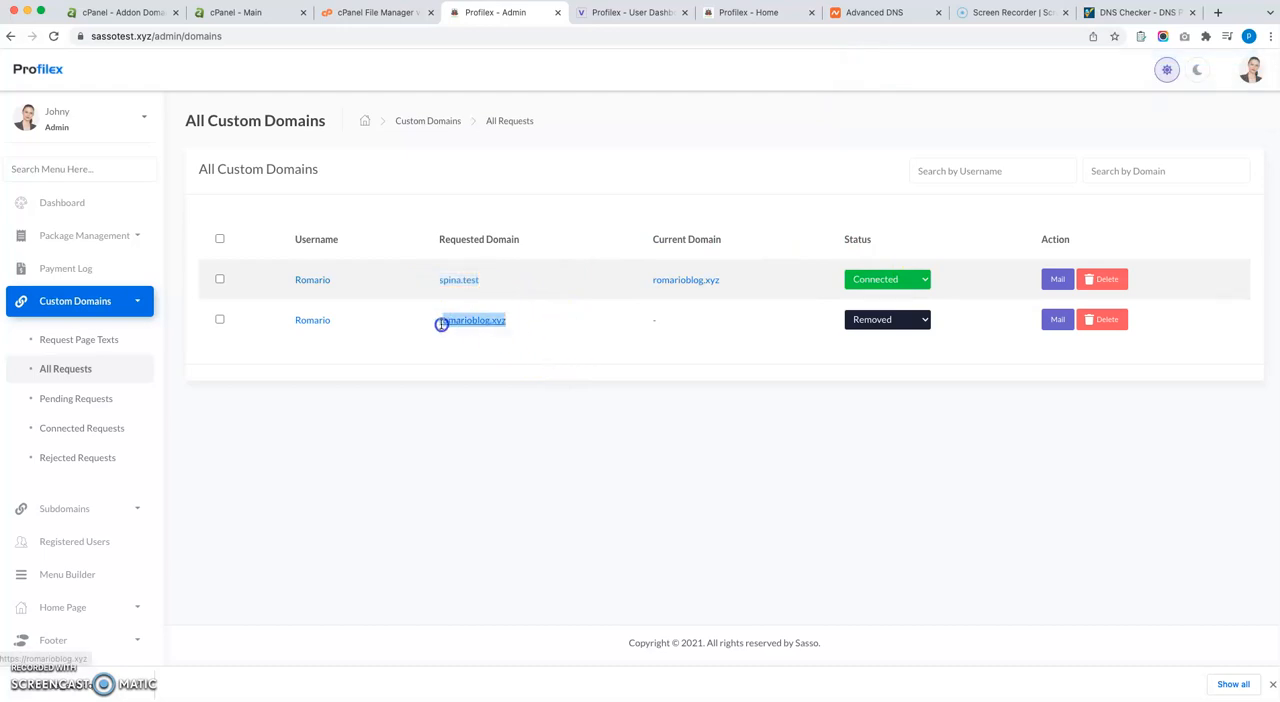